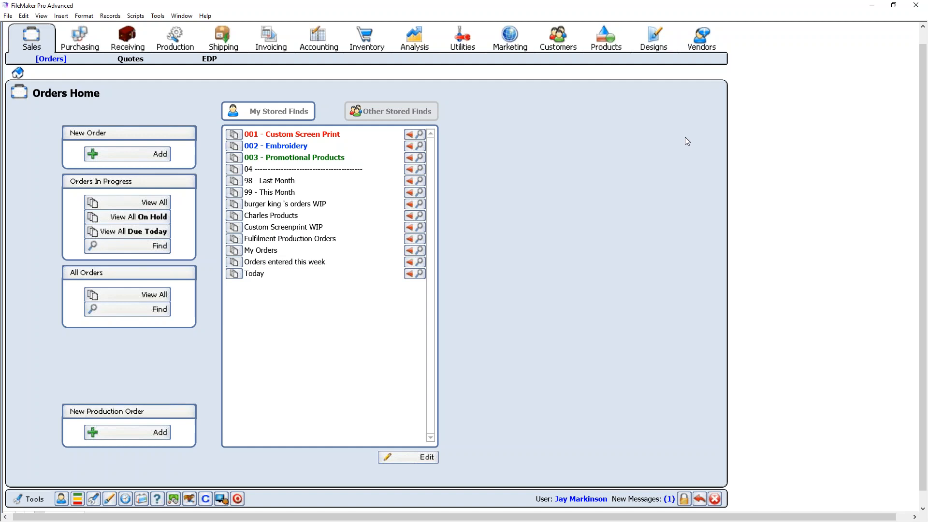
# - Browse all 213 active designs in the Designs tab, then return to Designs Home
pyautogui.click(662, 41)
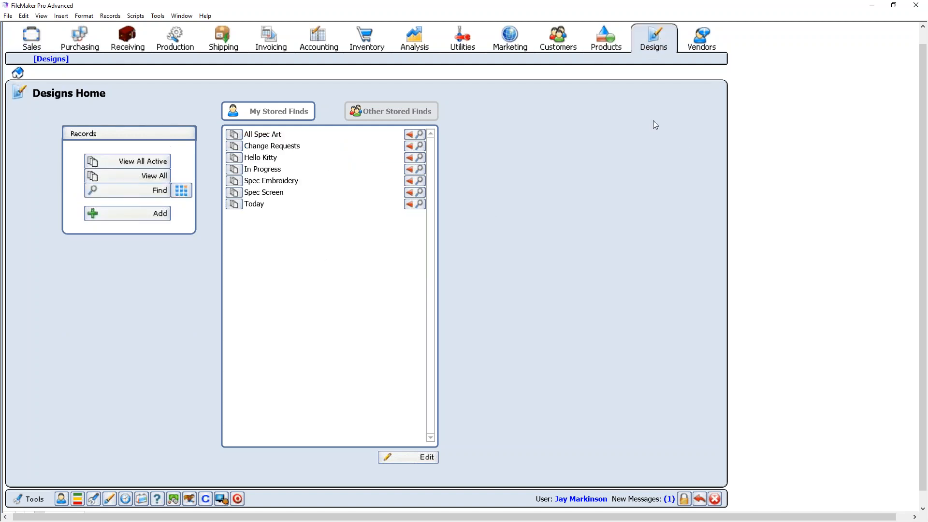
pyautogui.click(128, 162)
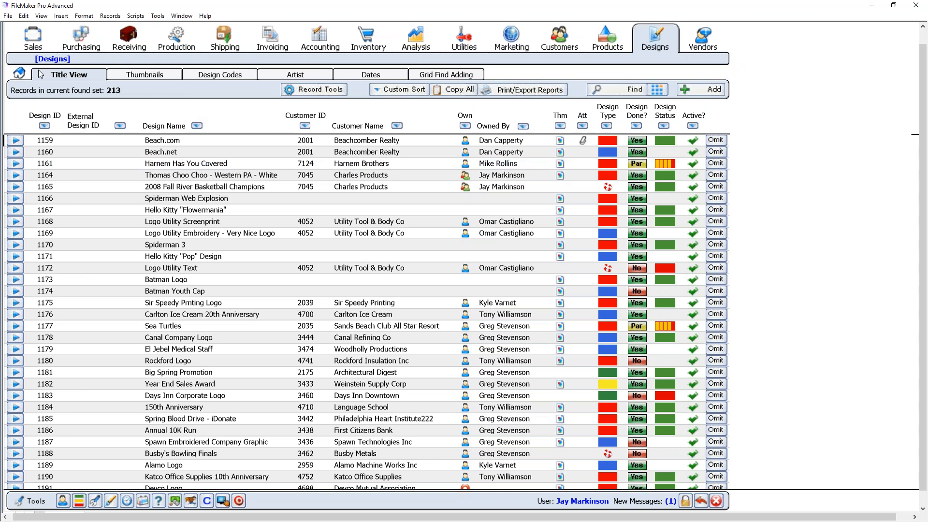
pyautogui.click(19, 73)
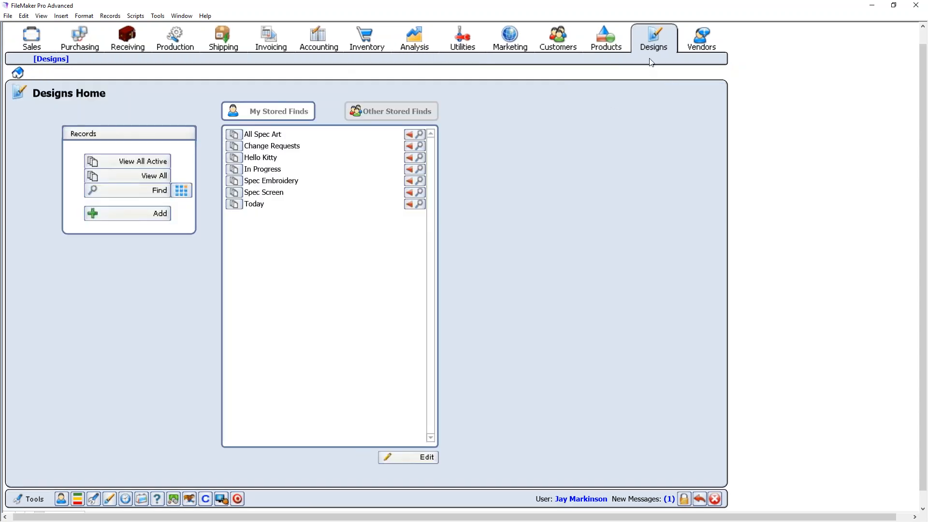
# - Find designs for customer 'utility tool', giving a found set of 8 designs
pyautogui.click(137, 190)
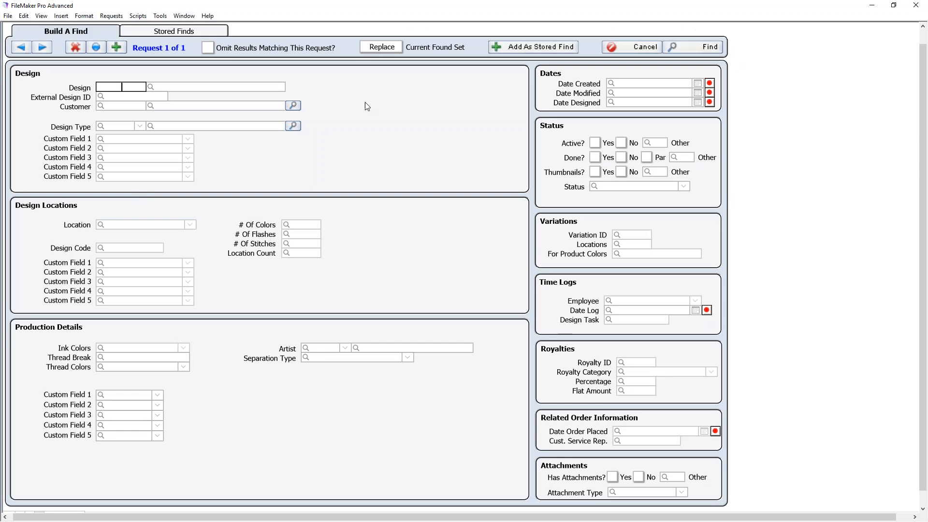
pyautogui.click(225, 88)
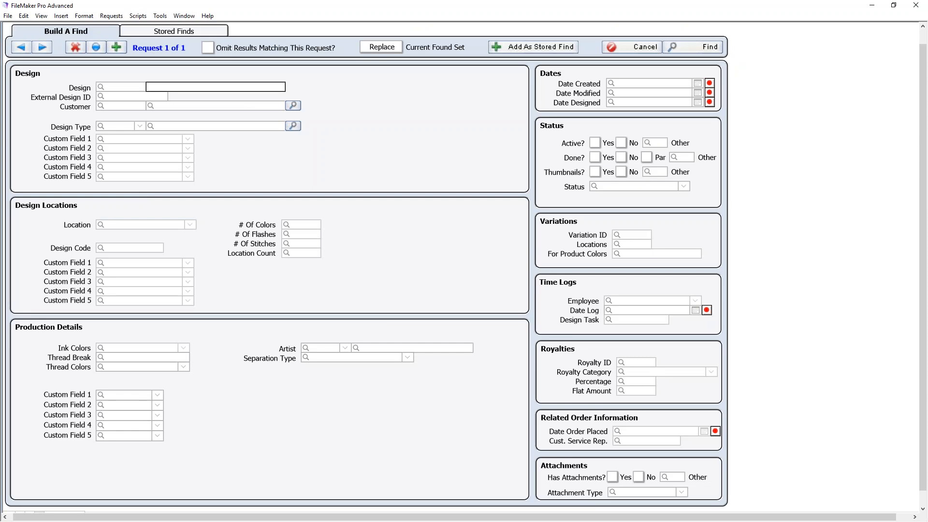
pyautogui.click(218, 105)
pyautogui.write('u')
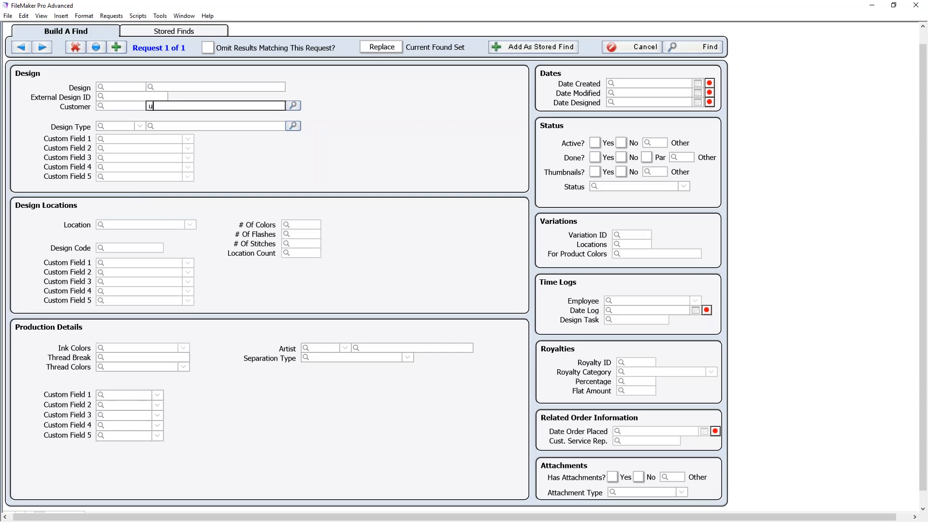
pyautogui.write('tility tool')
pyautogui.click(710, 47)
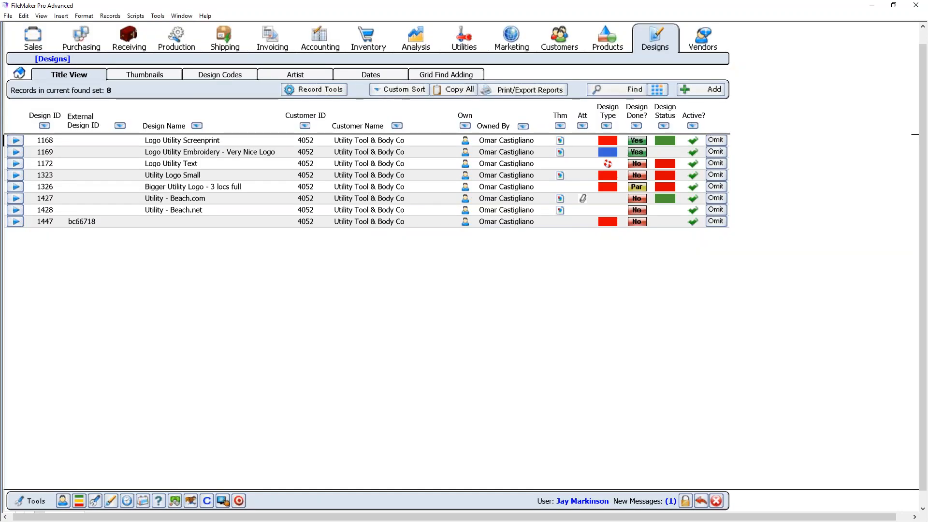
# - Show the found designs as thumbnails and preview design 1428's flower image
pyautogui.click(143, 76)
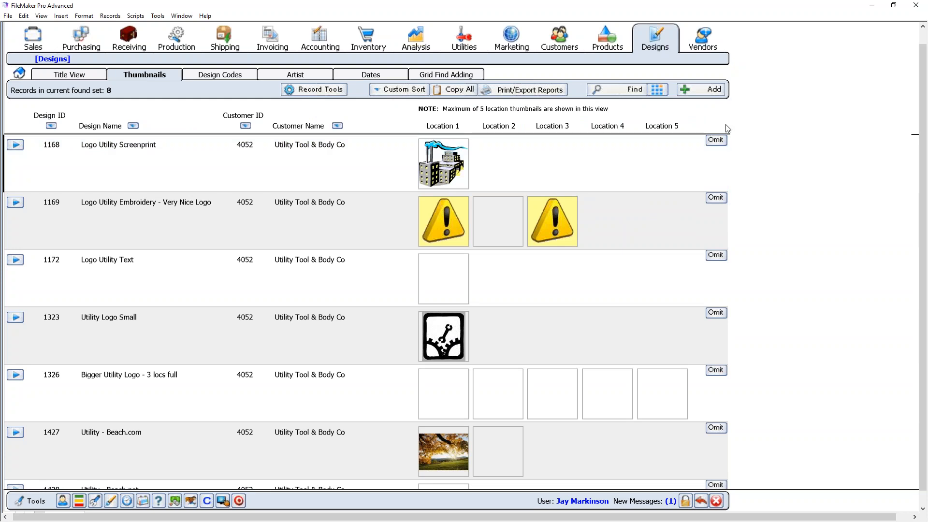
pyautogui.scroll(-3, 727, 127)
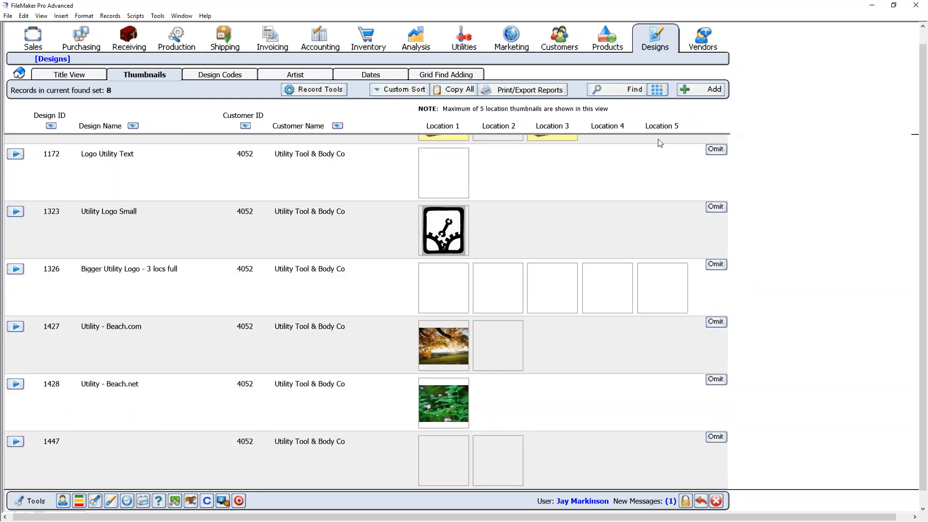
pyautogui.click(444, 408)
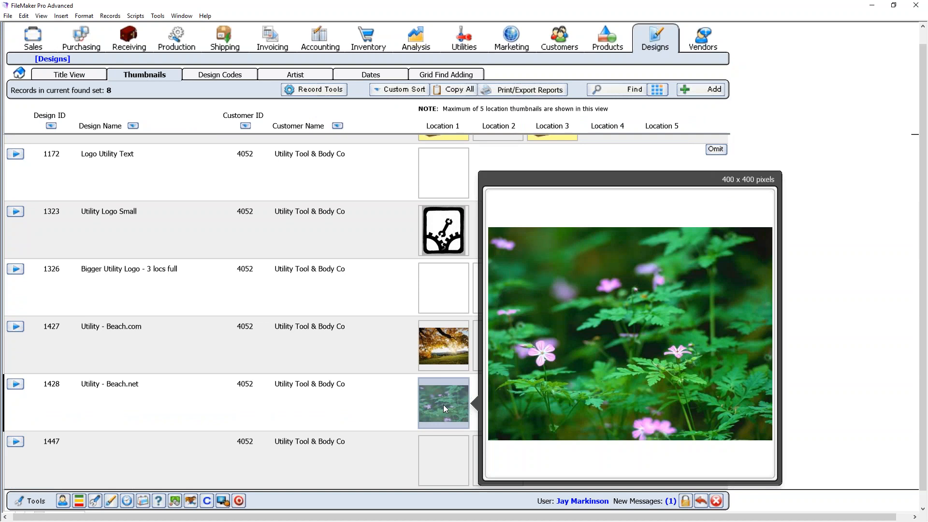
pyautogui.scroll(2, 800, 141)
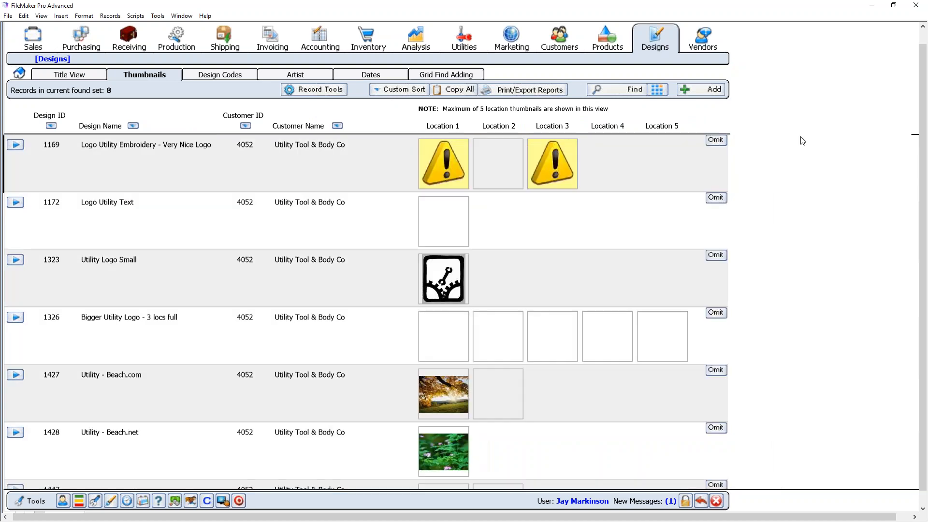
pyautogui.scroll(-2, 315, 367)
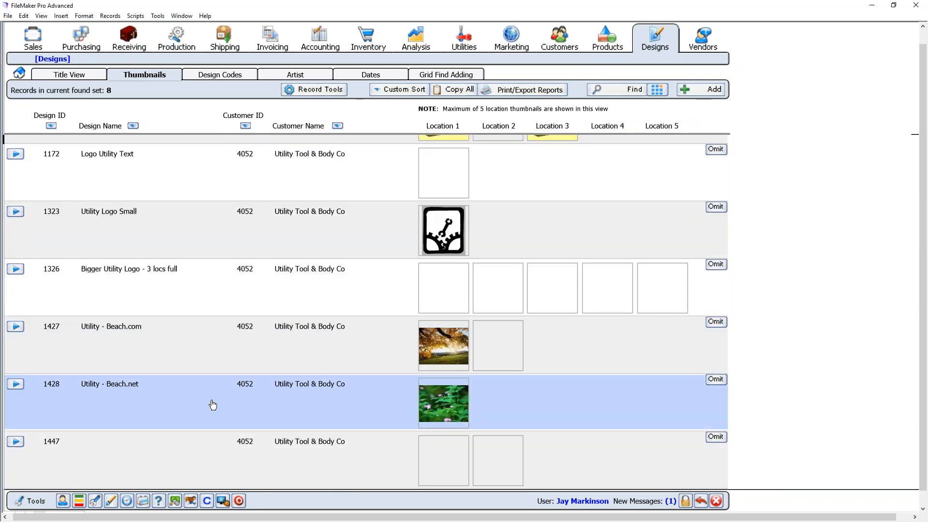
pyautogui.click(188, 407)
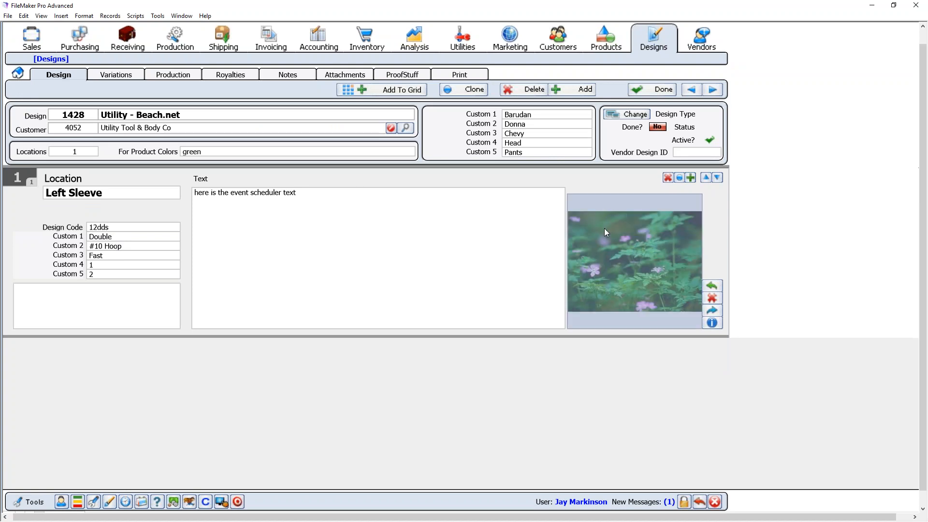
pyautogui.click(711, 90)
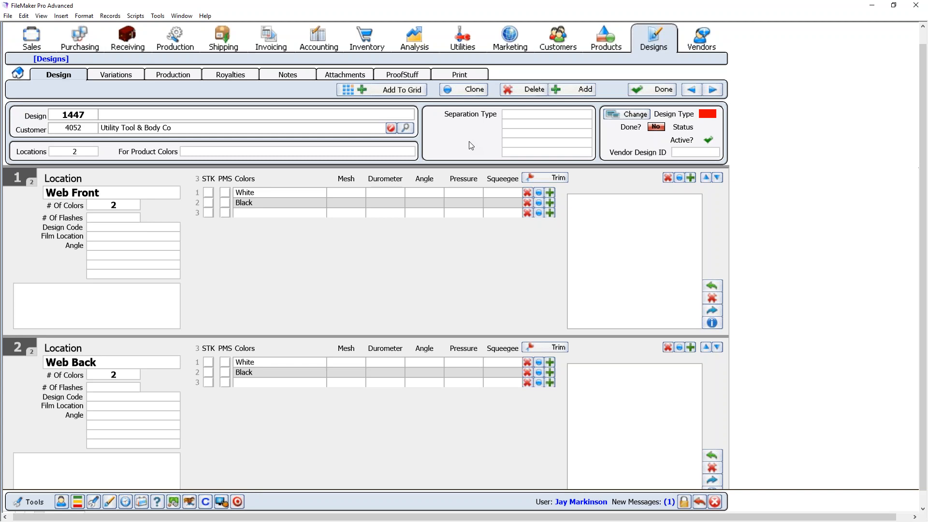
pyautogui.click(691, 90)
pyautogui.click(691, 91)
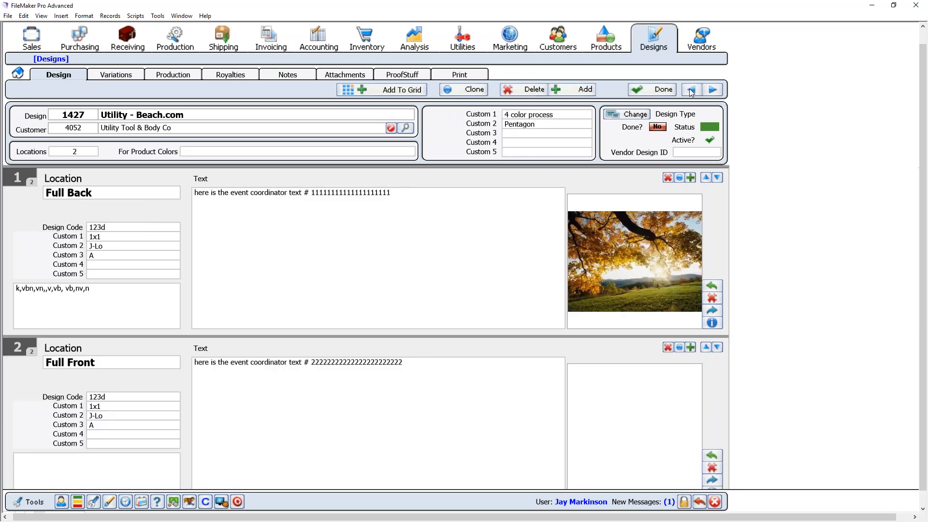
pyautogui.click(690, 92)
pyautogui.click(690, 90)
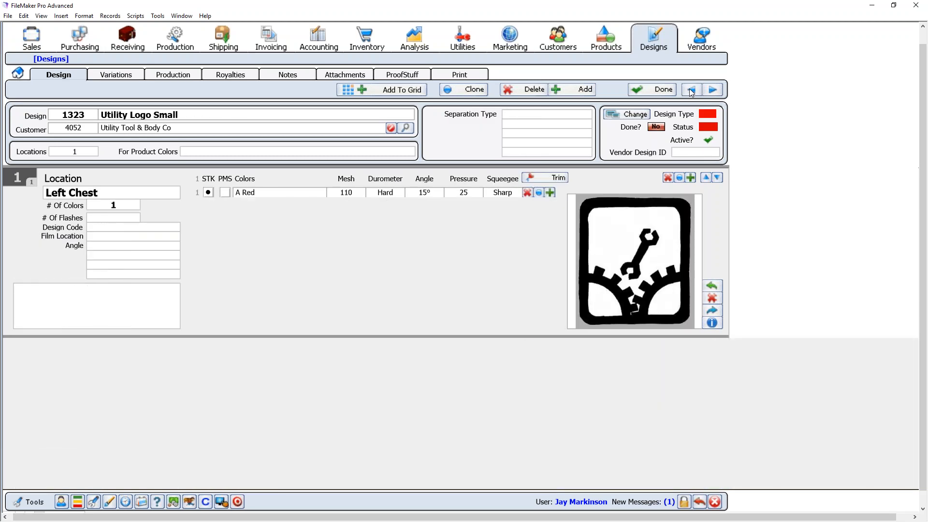
pyautogui.click(690, 90)
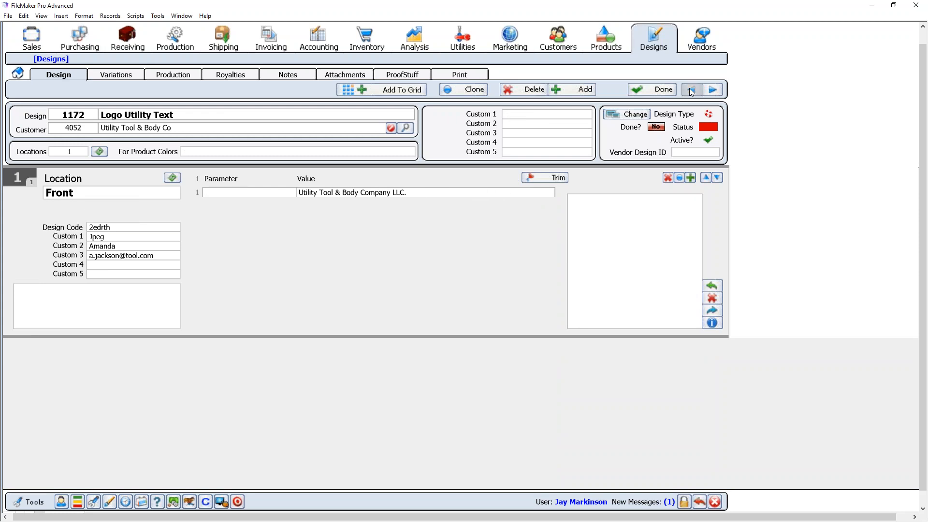
pyautogui.click(690, 90)
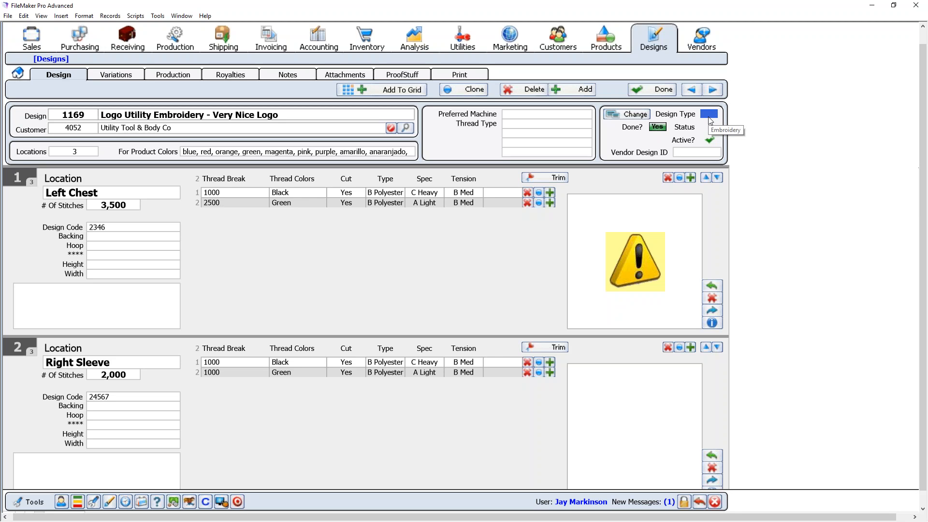
pyautogui.click(665, 91)
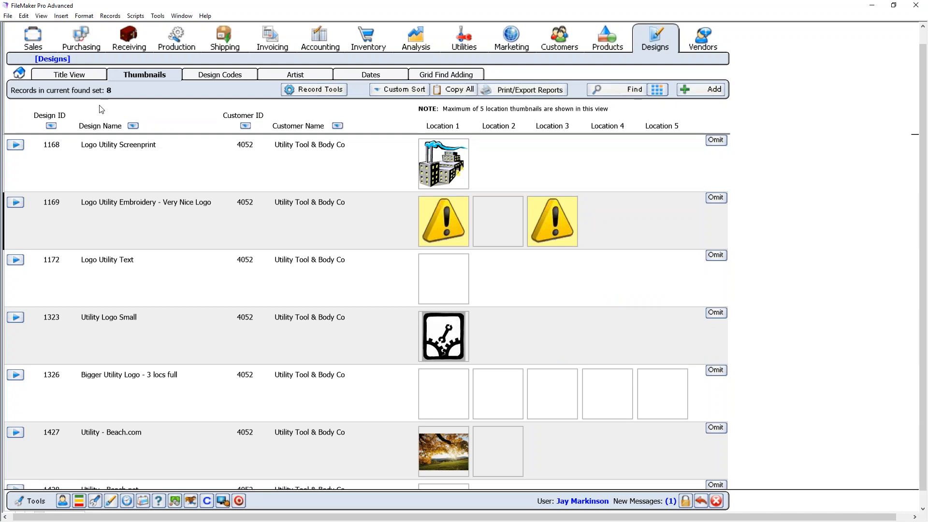
pyautogui.click(21, 74)
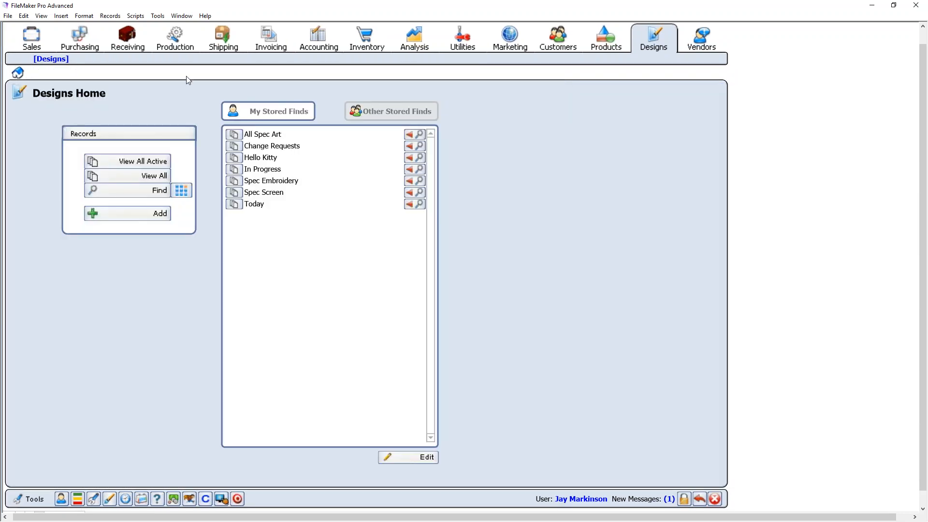
pyautogui.click(148, 194)
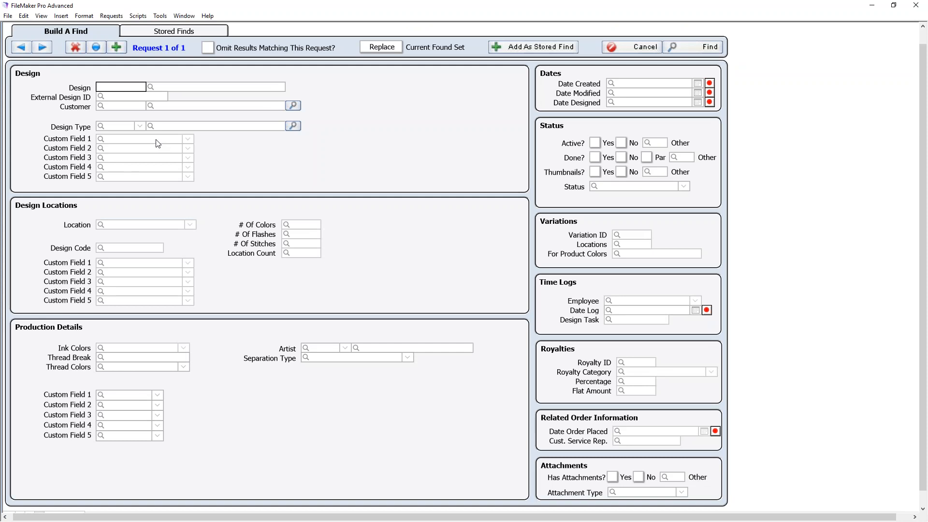
pyautogui.click(140, 126)
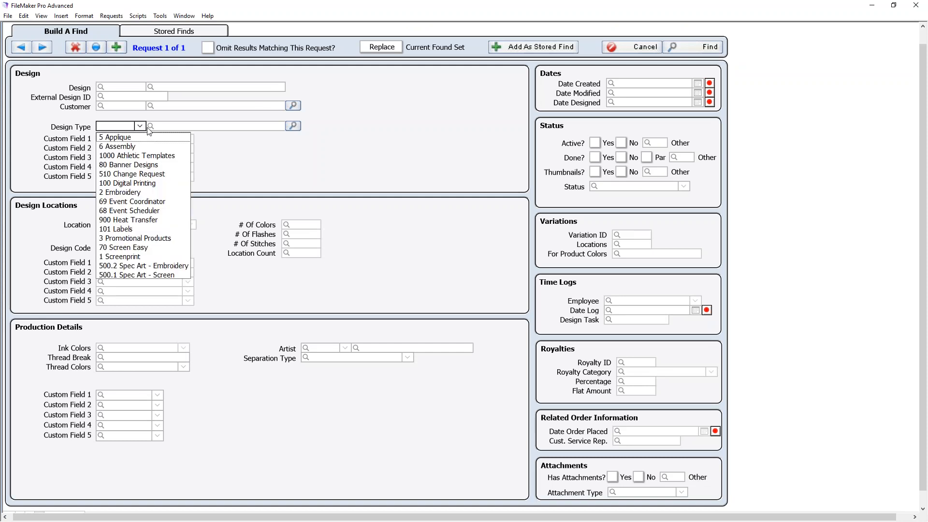
pyautogui.click(135, 195)
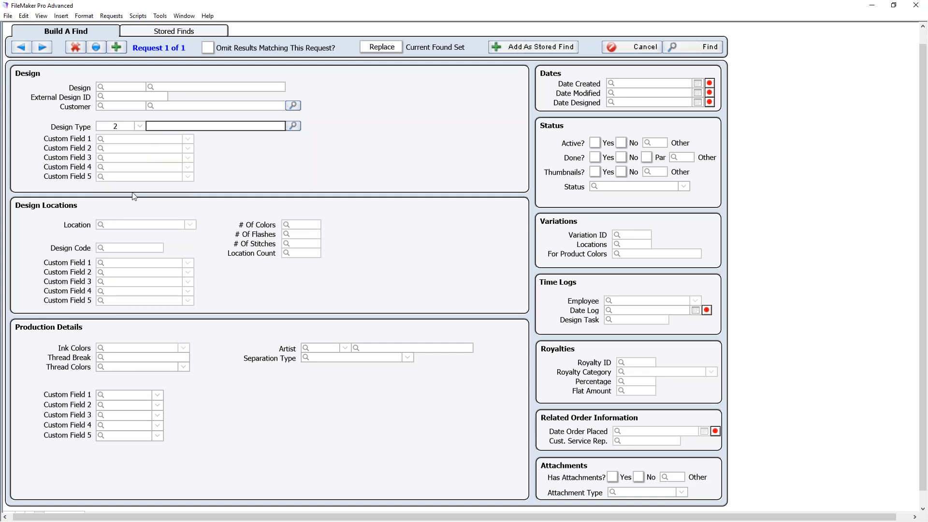
pyautogui.click(698, 47)
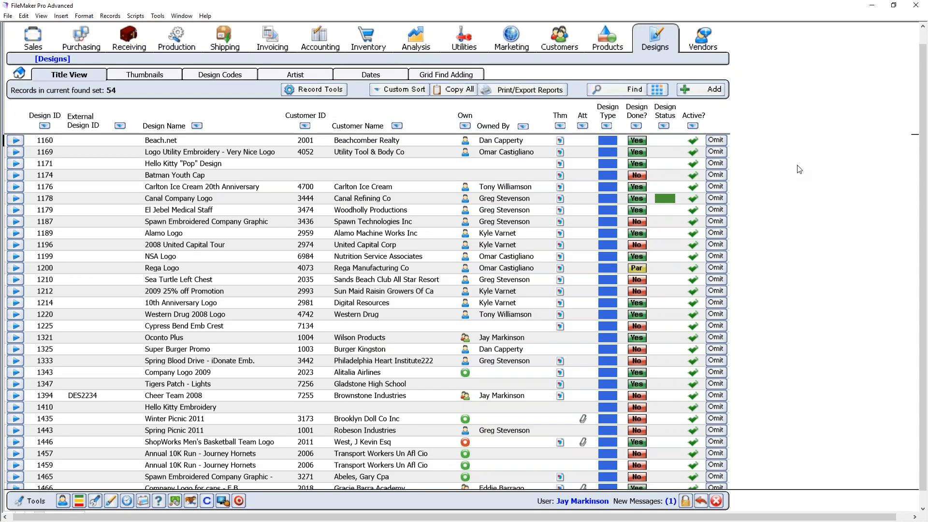
pyautogui.click(147, 78)
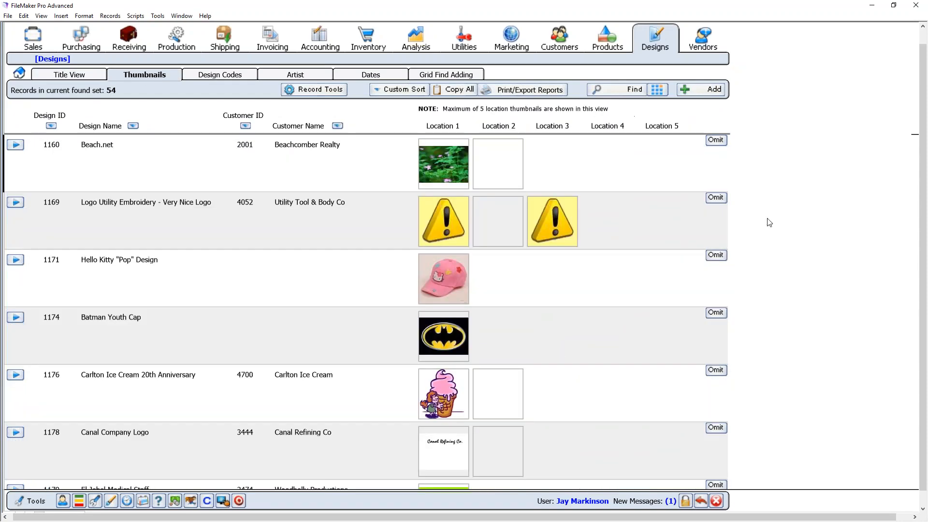
pyautogui.scroll(-5, 768, 222)
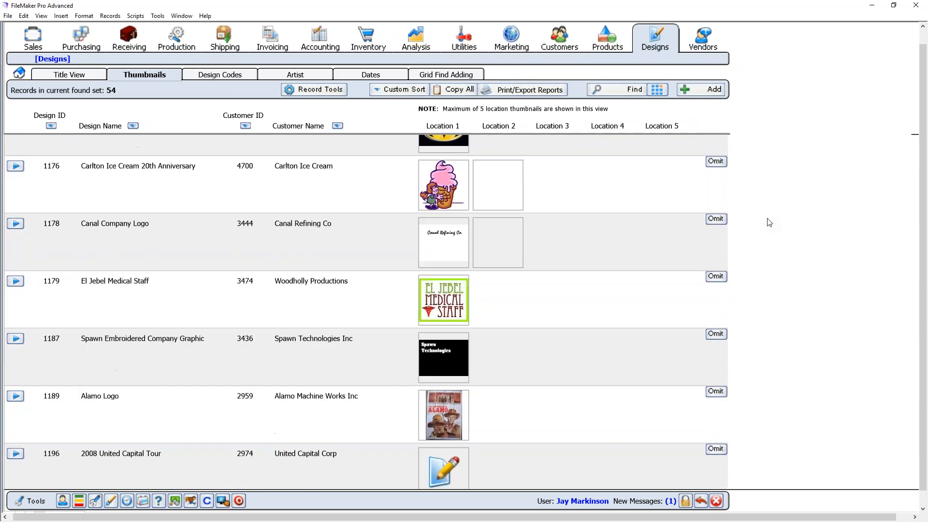
pyautogui.scroll(-3, 769, 222)
pyautogui.scroll(-3, 769, 223)
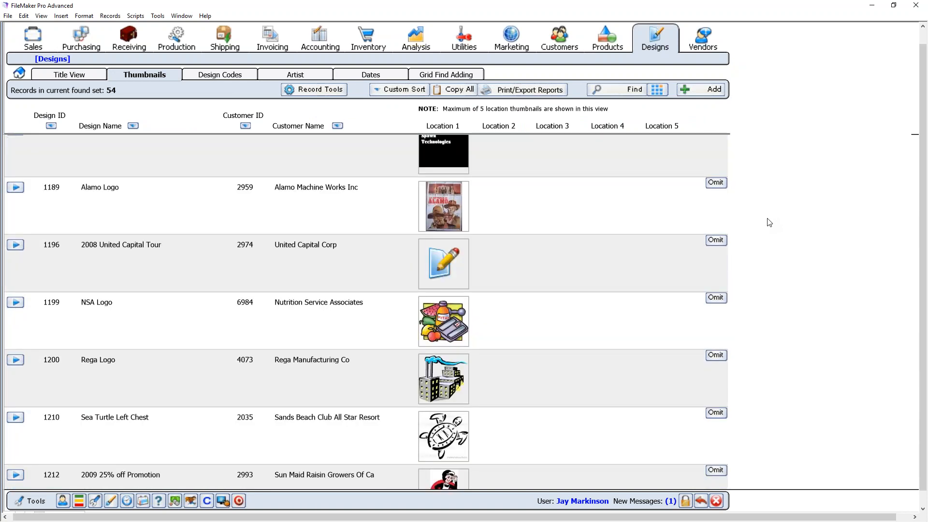
pyautogui.scroll(-3, 768, 222)
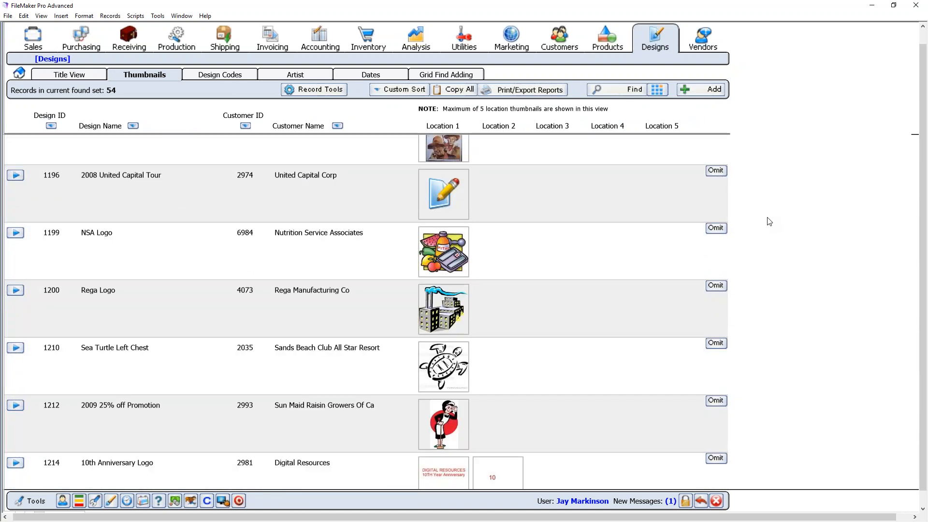
pyautogui.click(255, 409)
# - Open the detail record of design 1212, 2009 25% off Promotion, from its row
pyautogui.click(196, 425)
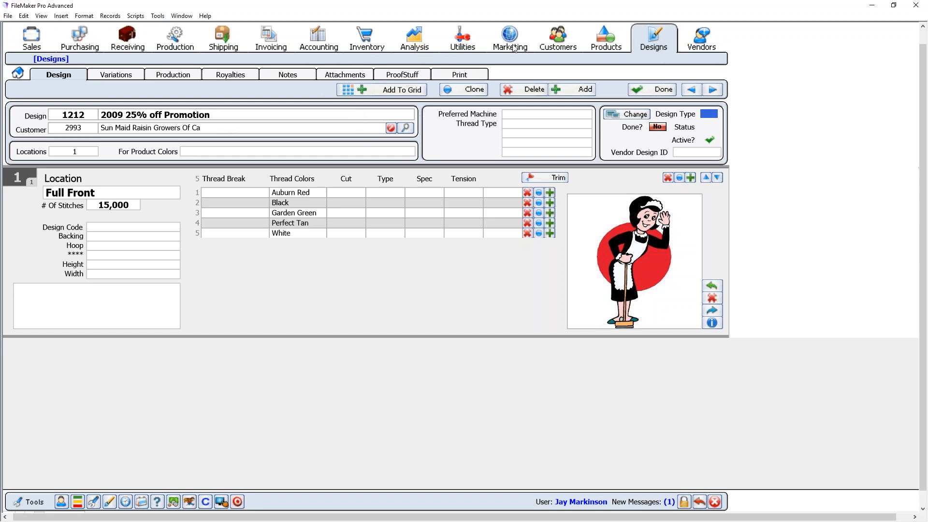
# - Open the Production order list and sort its 80 orders by Order Type
pyautogui.click(174, 46)
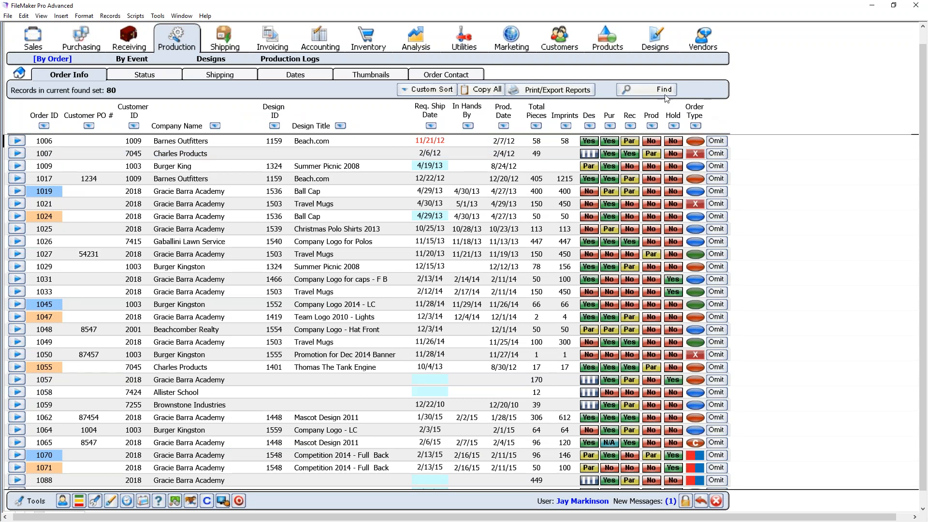
pyautogui.click(694, 119)
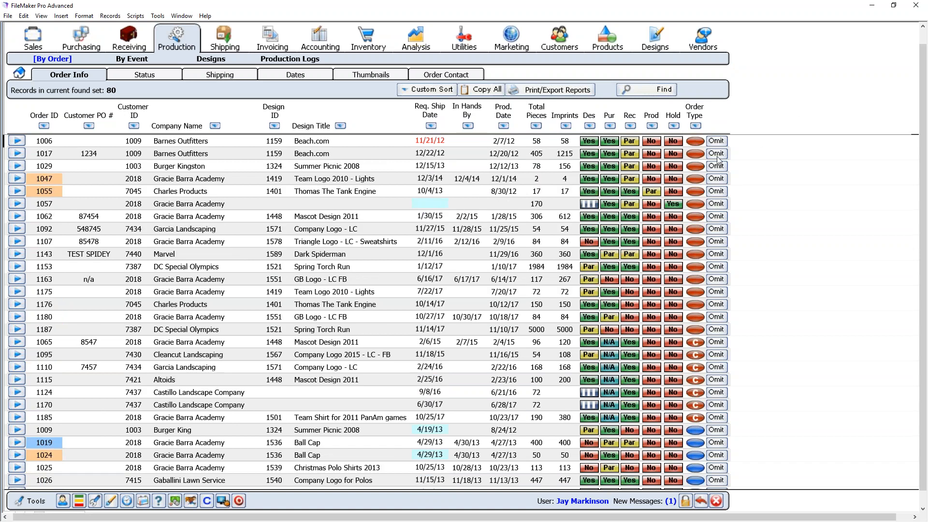
pyautogui.scroll(-12, 717, 161)
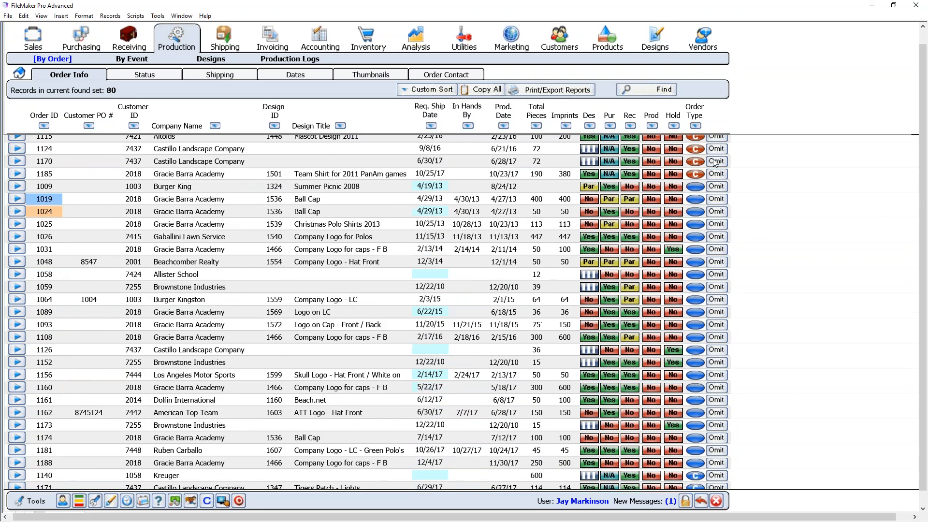
pyautogui.scroll(-6, 662, 307)
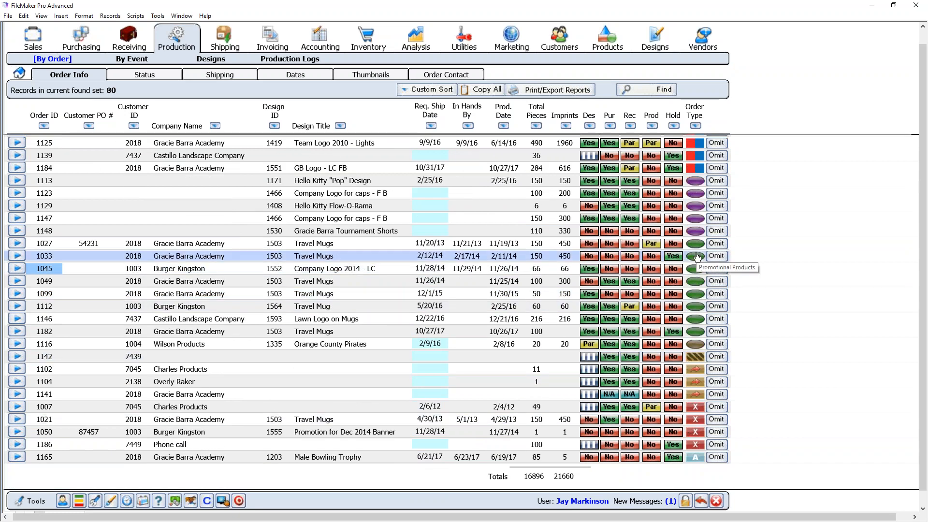
pyautogui.scroll(7, 453, 250)
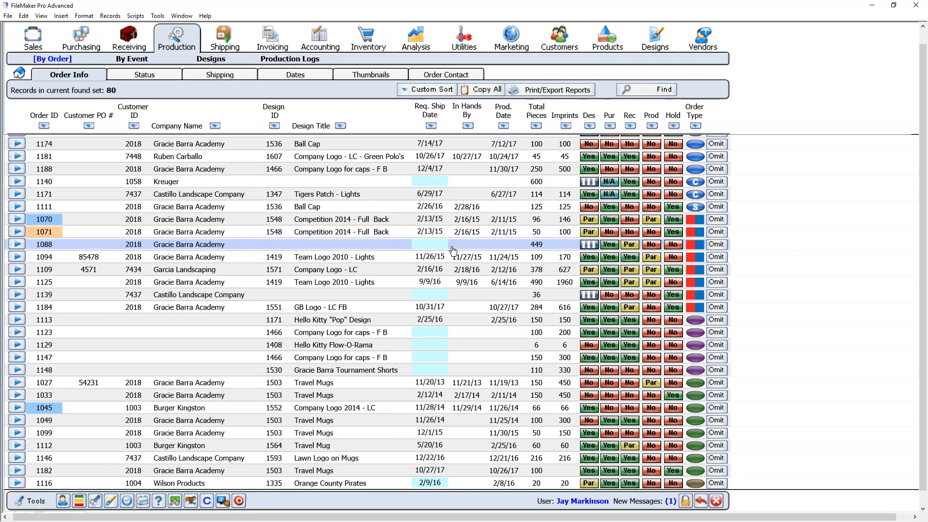
pyautogui.scroll(2, 452, 250)
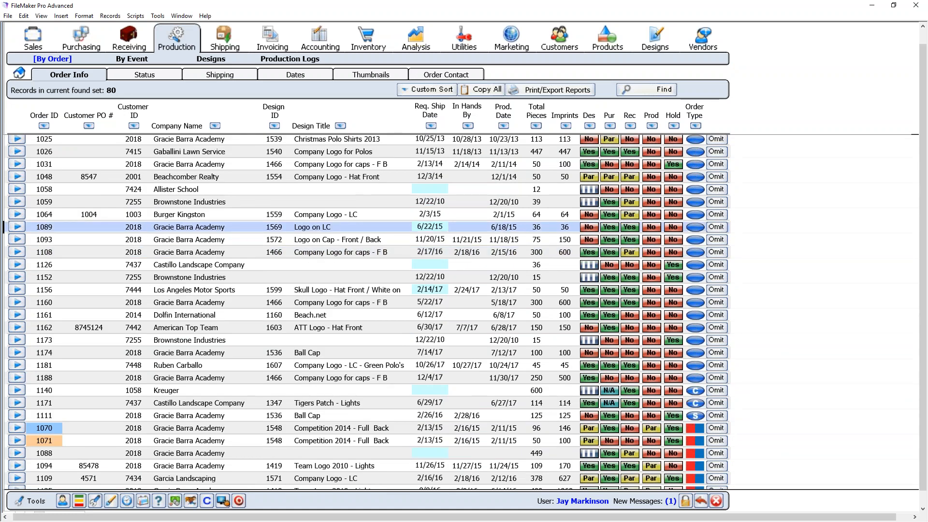
pyautogui.click(149, 230)
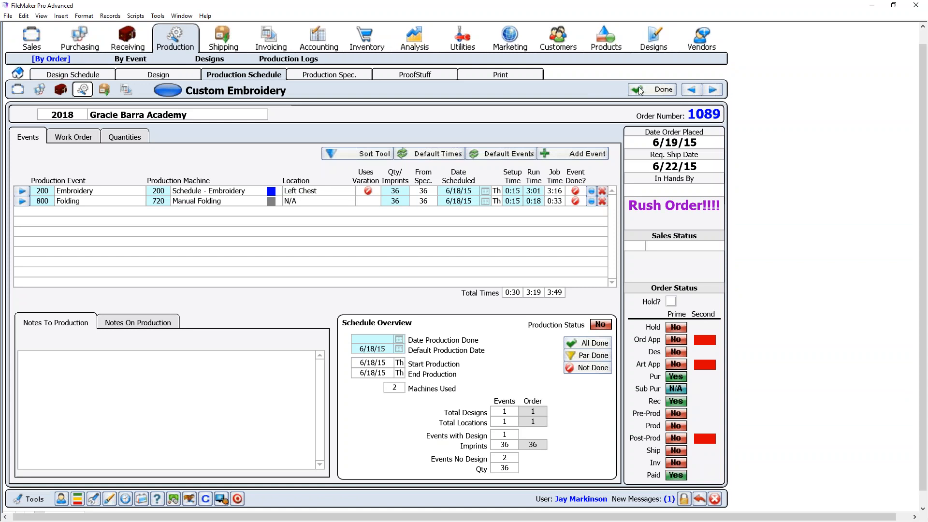
pyautogui.click(662, 90)
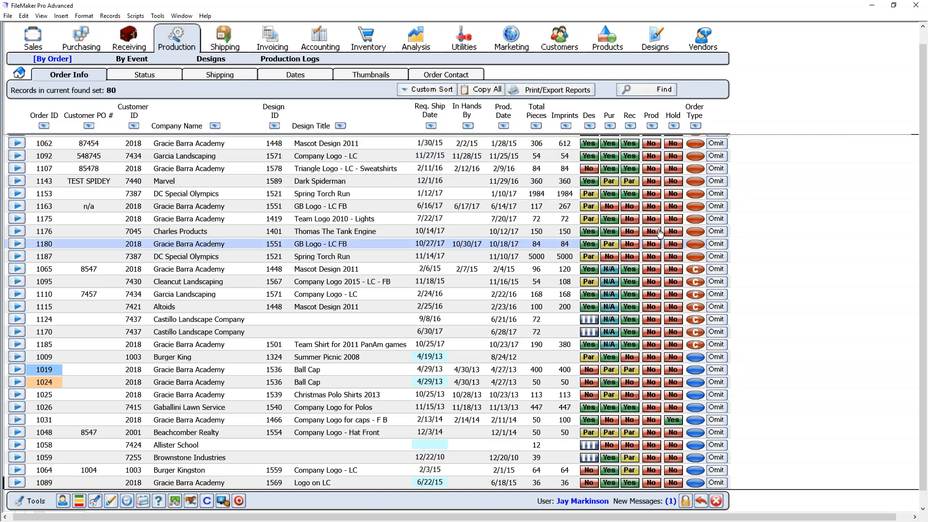
pyautogui.click(628, 195)
# - Select orders 1143 and 1107 in the list, then switch to the Production By Event home
pyautogui.click(686, 181)
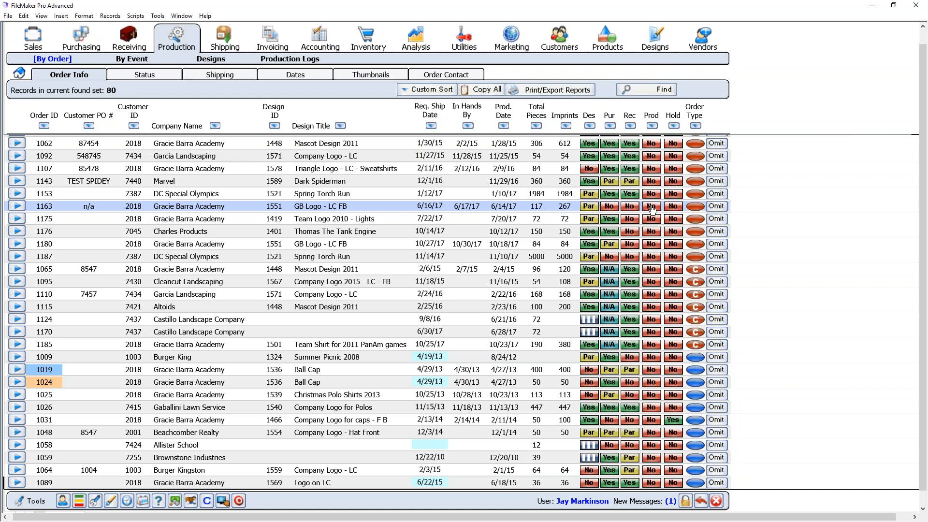
pyautogui.press('Up')
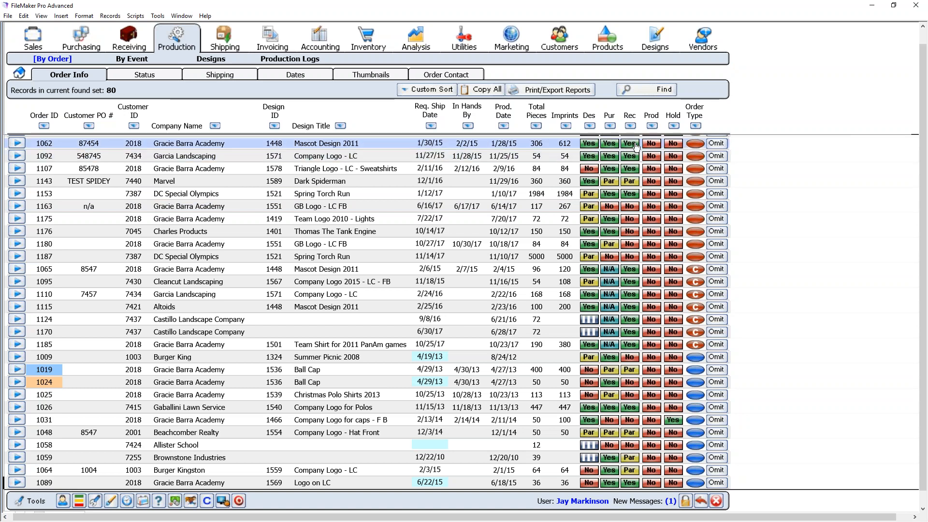
pyautogui.click(633, 166)
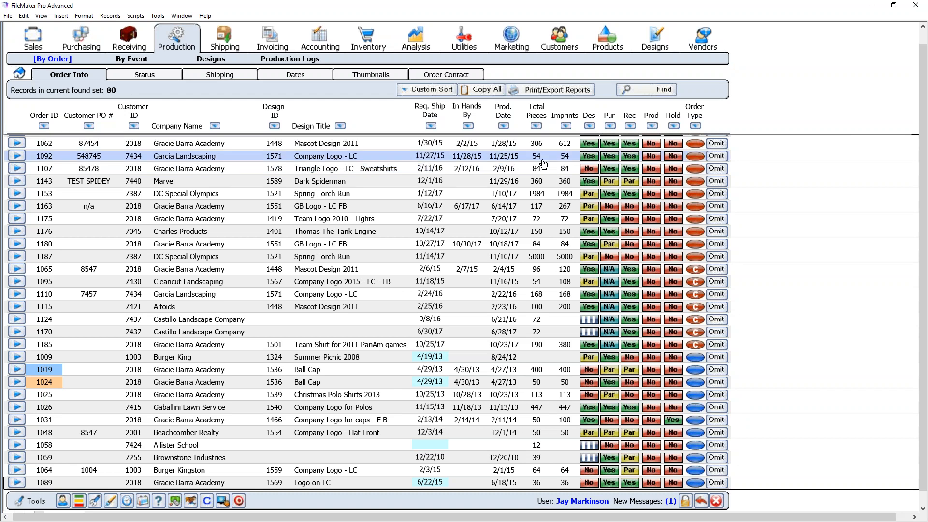
pyautogui.scroll(1, 531, 159)
pyautogui.scroll(1, 551, 162)
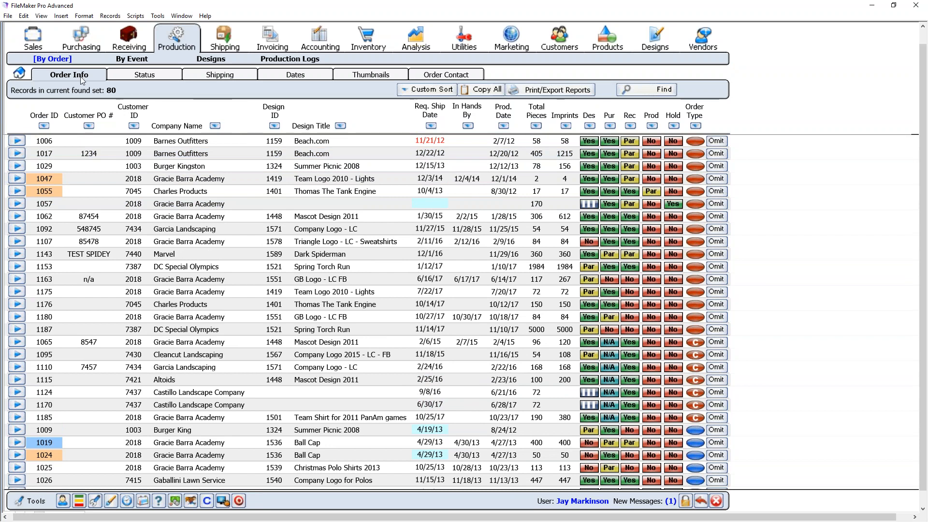
pyautogui.click(24, 74)
pyautogui.click(128, 60)
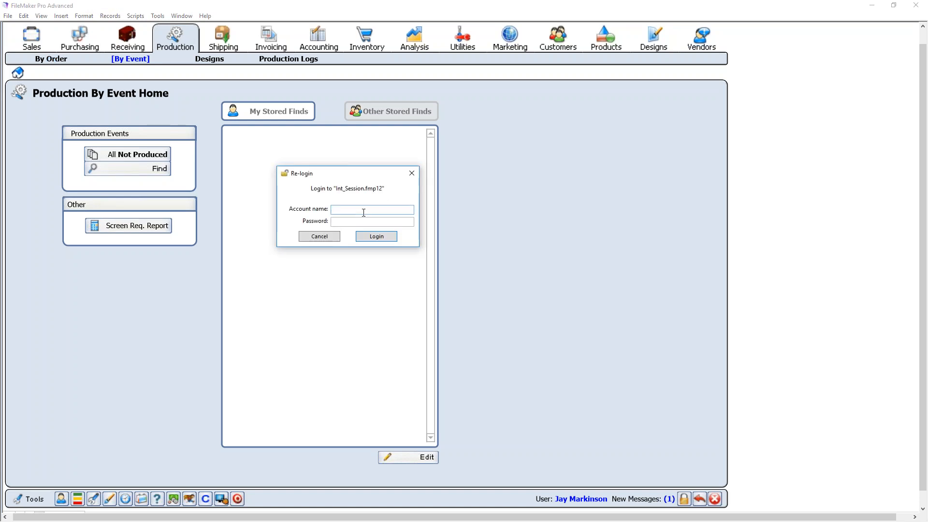
# - Re-login to Int_Session.fmp12 with the account name and password
pyautogui.write('user')
pyautogui.press('Tab')
pyautogui.write('password')
pyautogui.press('Return')
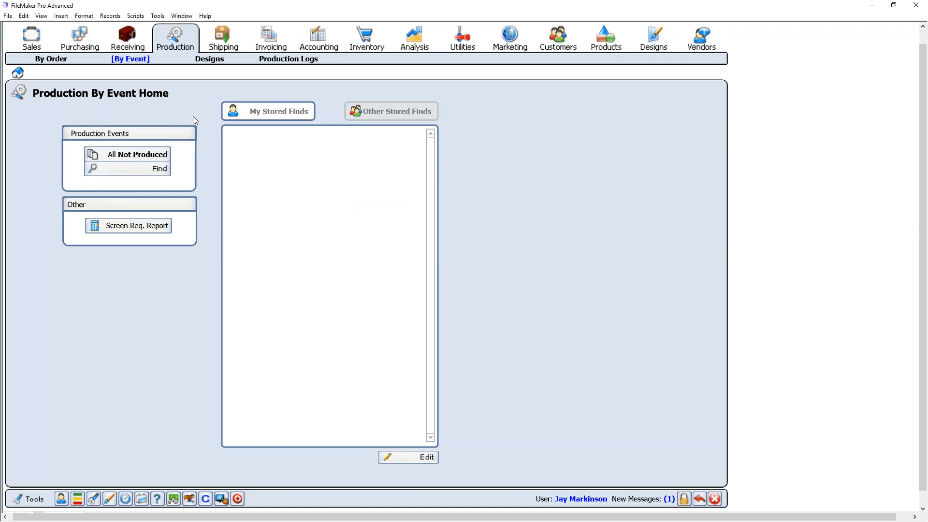
# - List all not-produced orders by order and open order 1188's production schedule
pyautogui.click(49, 60)
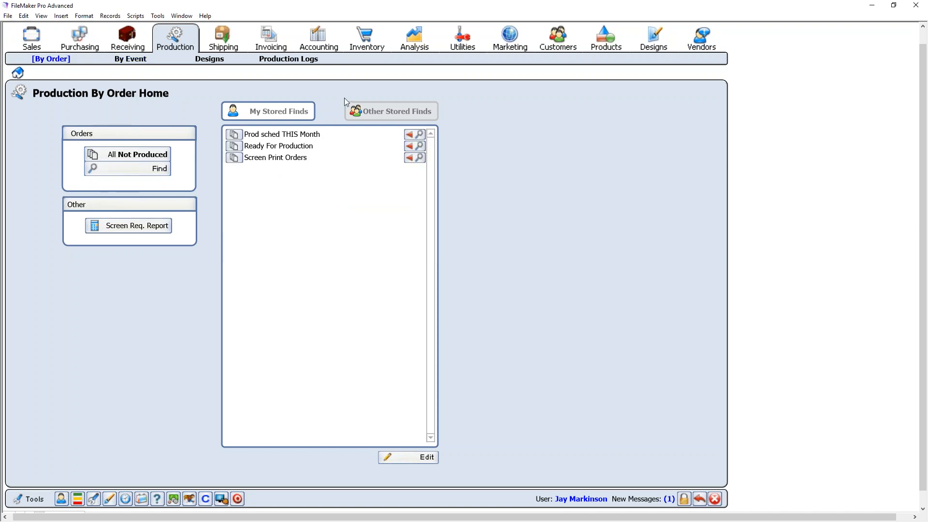
pyautogui.click(139, 155)
pyautogui.scroll(-6, 469, 249)
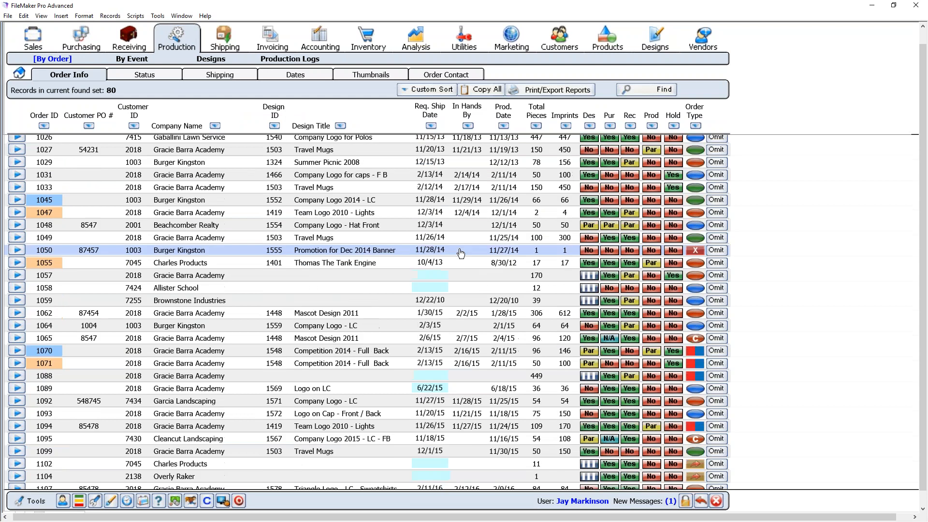
pyautogui.scroll(-10, 460, 254)
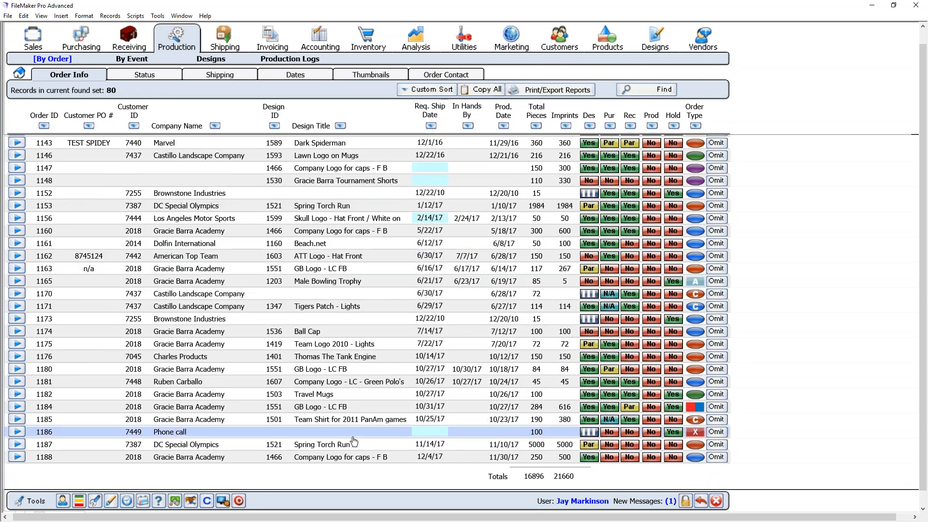
pyautogui.click(257, 458)
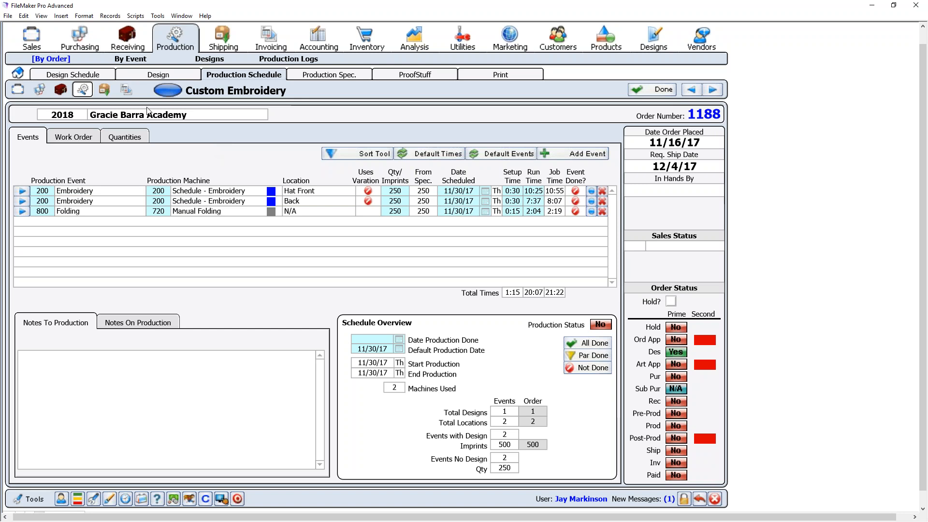
pyautogui.click(18, 92)
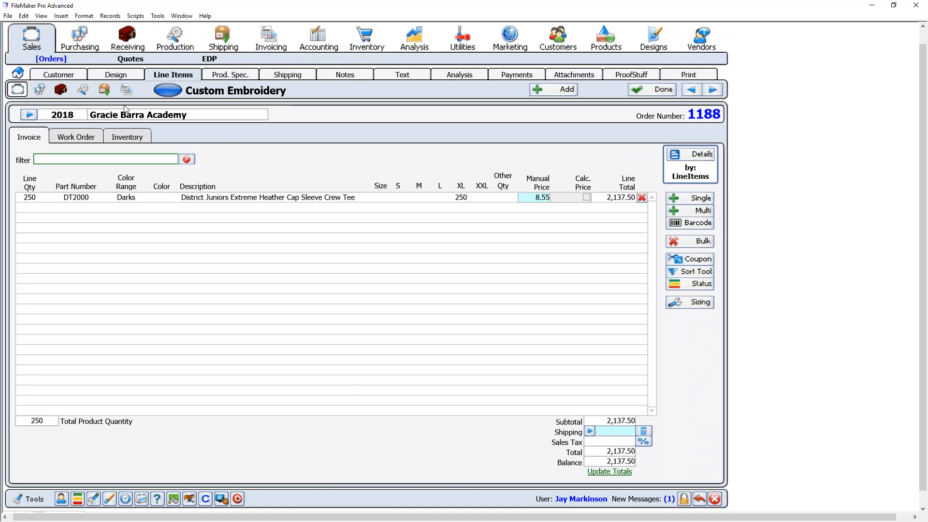
pyautogui.click(119, 76)
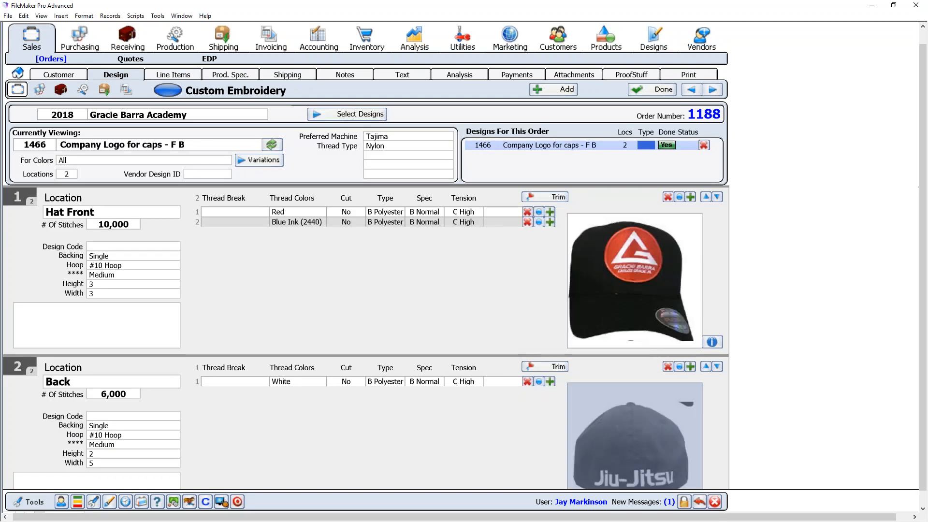
pyautogui.click(185, 77)
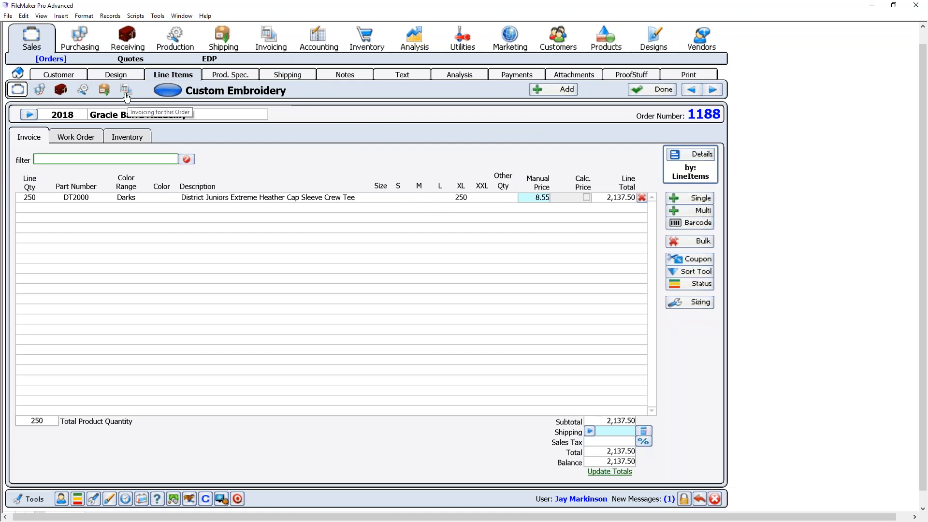
pyautogui.click(83, 95)
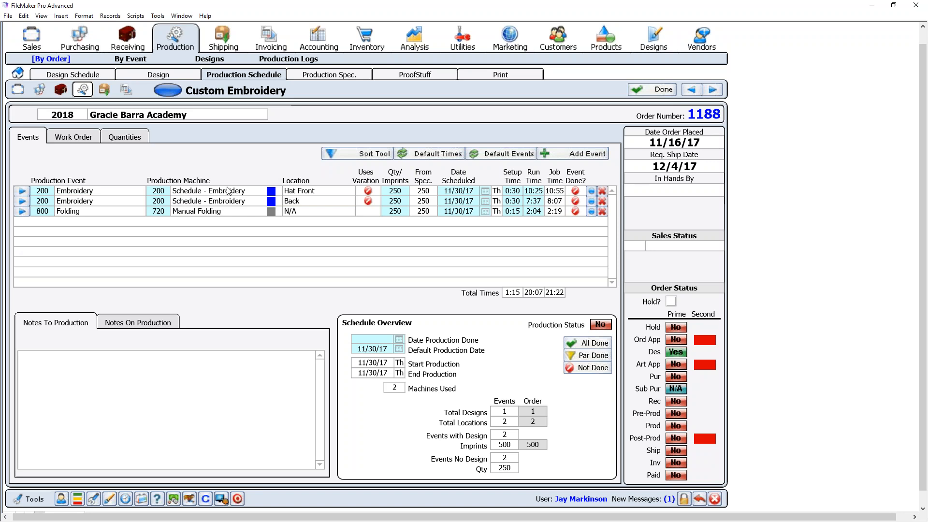
# - Assign both embroidery events of order 1188, including Back, to the 201 Tajima 12 Head
pyautogui.click(158, 191)
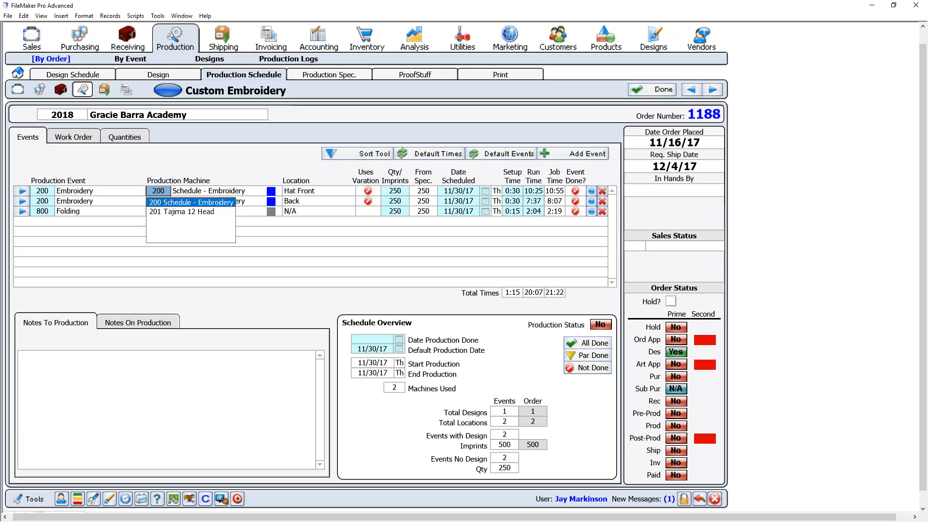
pyautogui.click(161, 213)
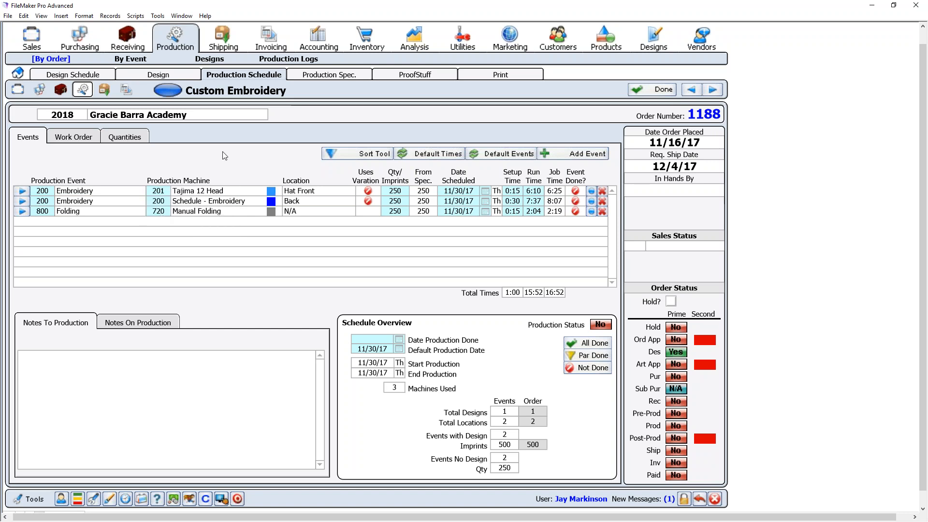
pyautogui.click(162, 202)
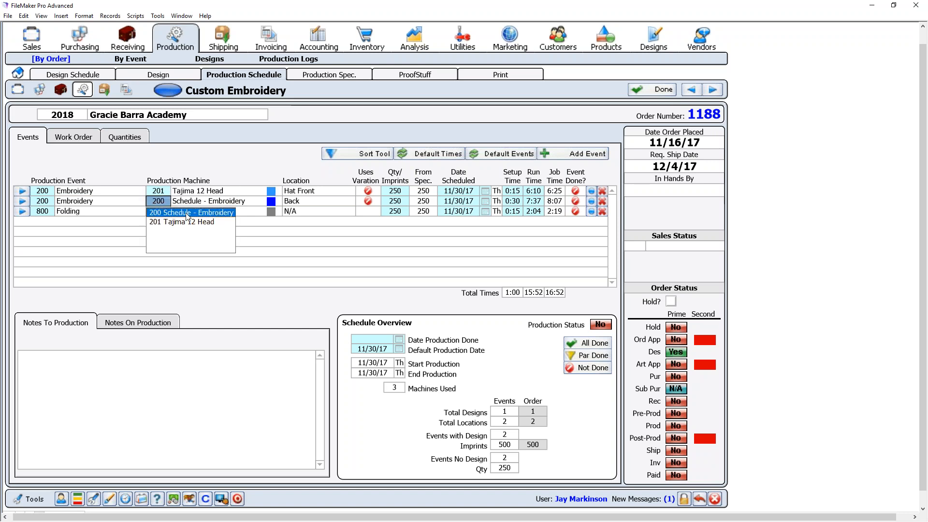
pyautogui.click(188, 221)
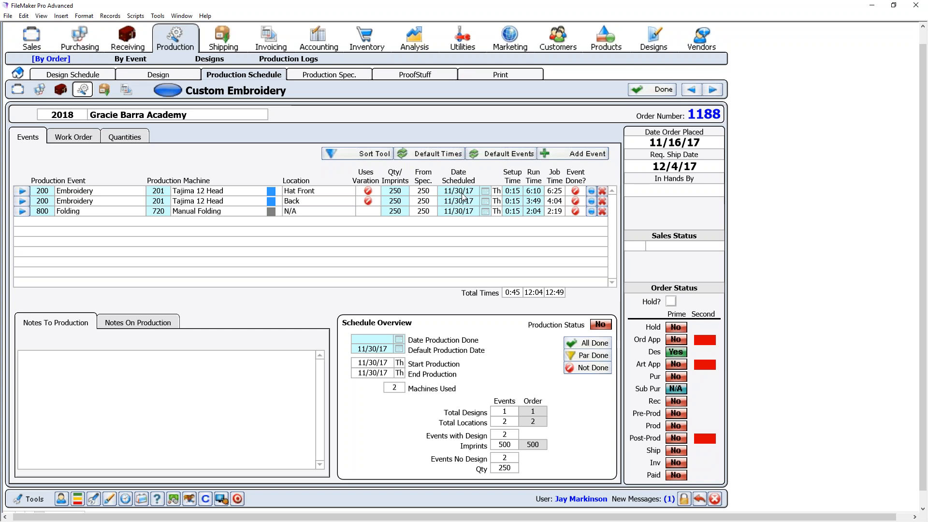
pyautogui.click(292, 169)
pyautogui.click(452, 194)
pyautogui.click(279, 155)
pyautogui.click(459, 201)
pyautogui.click(304, 159)
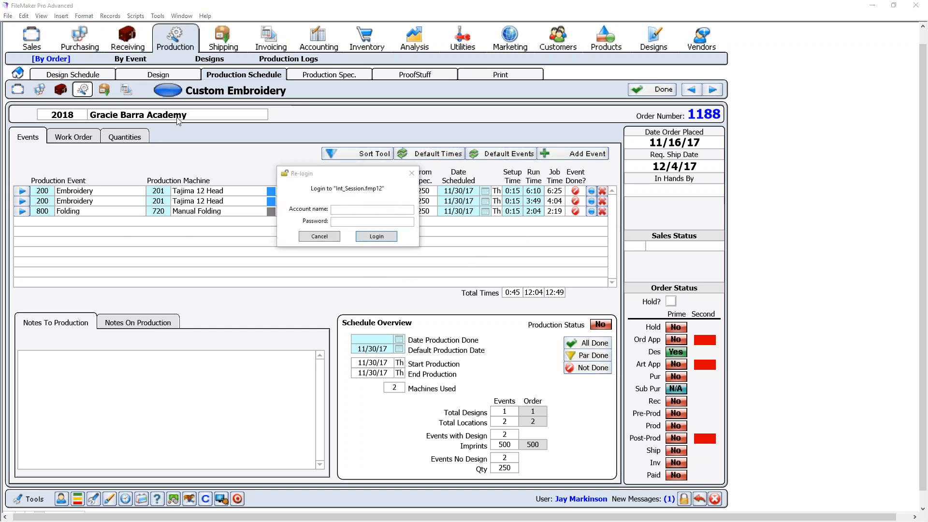
# - Re-enter the login credentials, then delete the Folding event from order 1188's schedule
pyautogui.click(367, 212)
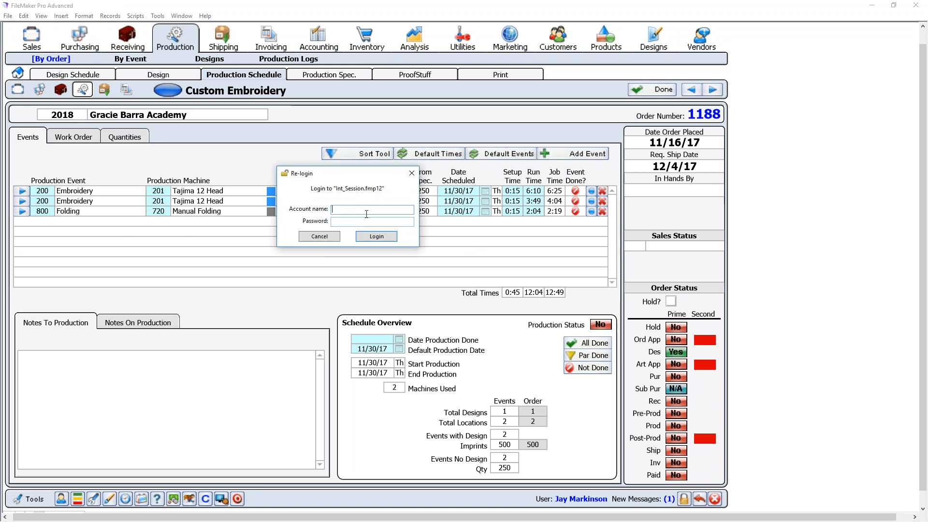
pyautogui.write('user')
pyautogui.press('Tab')
pyautogui.press('Return')
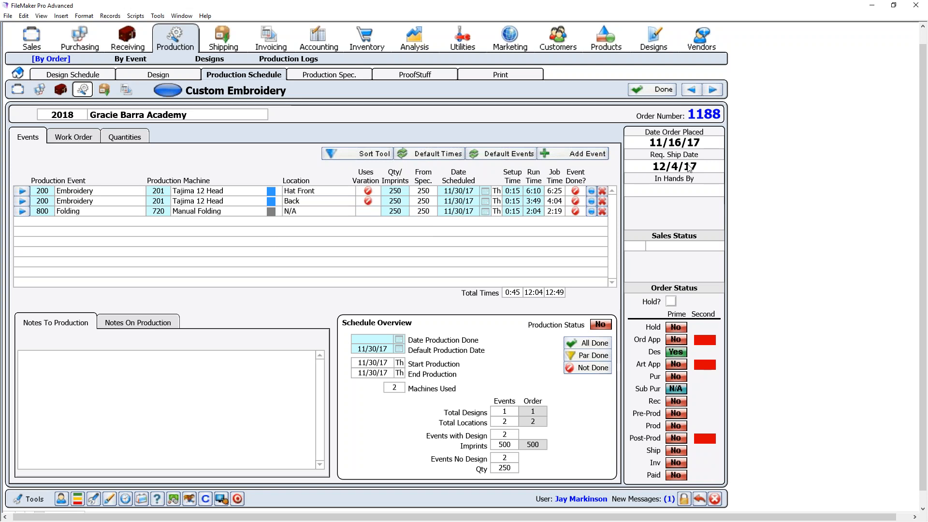
pyautogui.click(602, 212)
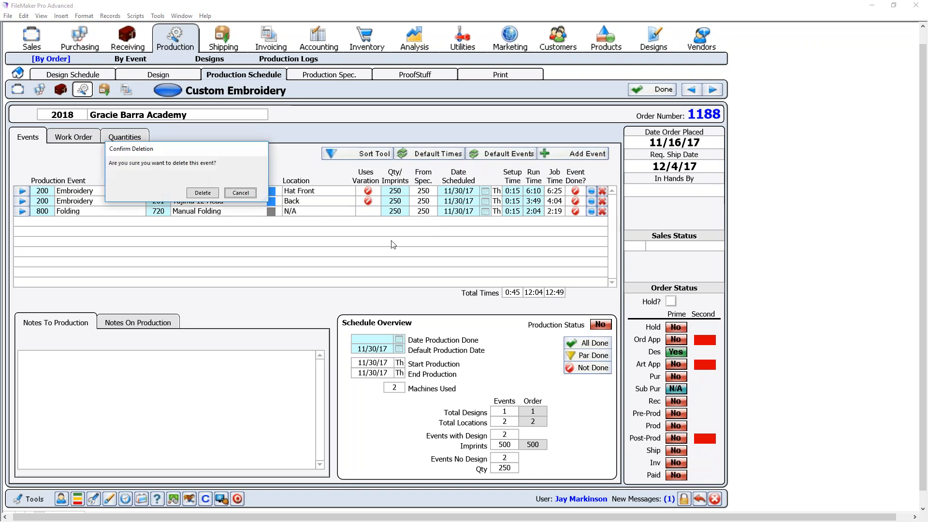
pyautogui.click(202, 192)
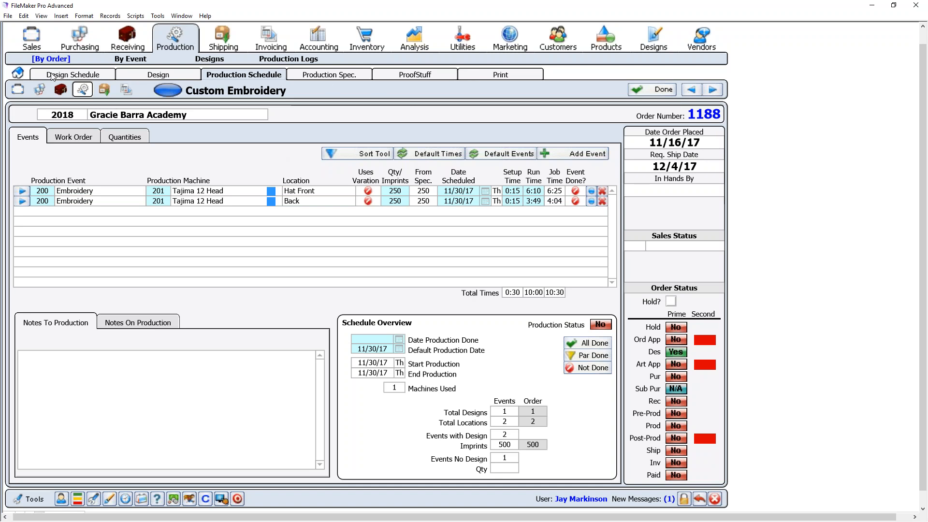
# - Browse the 157 not-produced events by event, then return to the Production By Event home
pyautogui.click(20, 73)
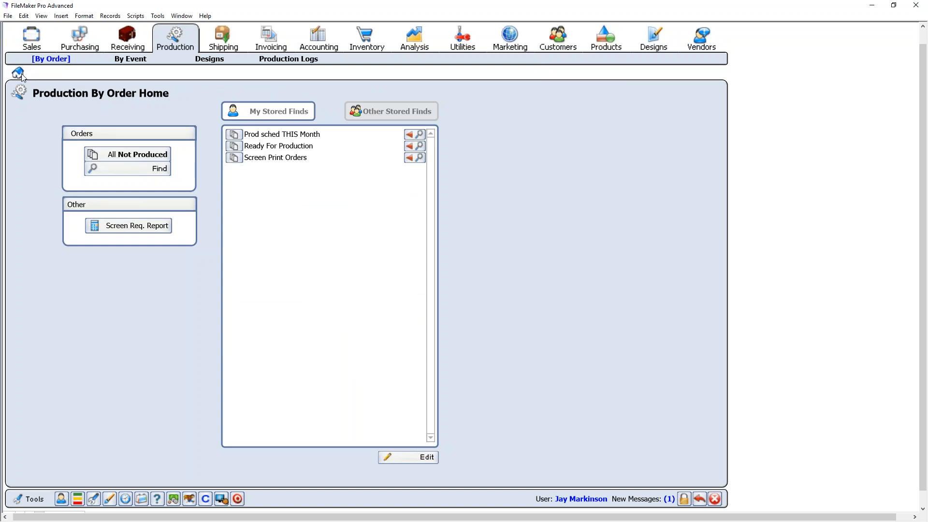
pyautogui.click(130, 60)
pyautogui.click(159, 154)
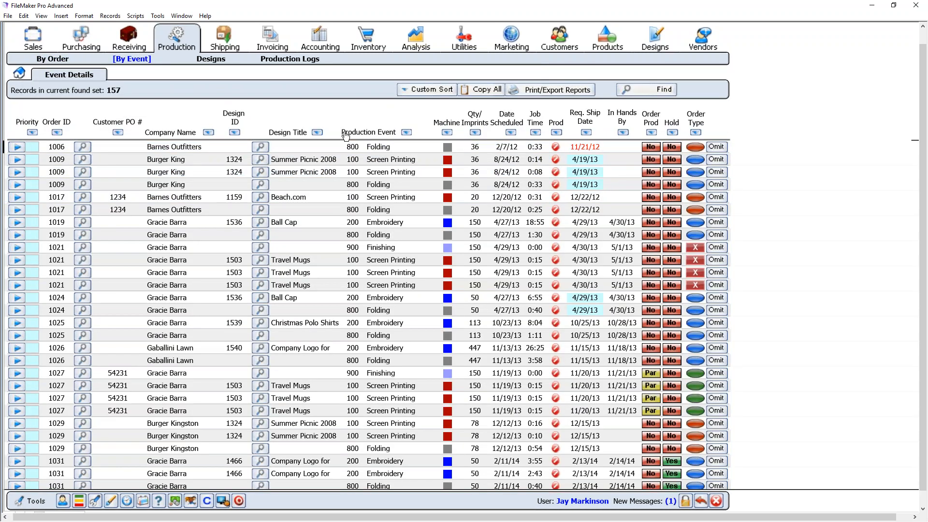
pyautogui.scroll(-6, 346, 138)
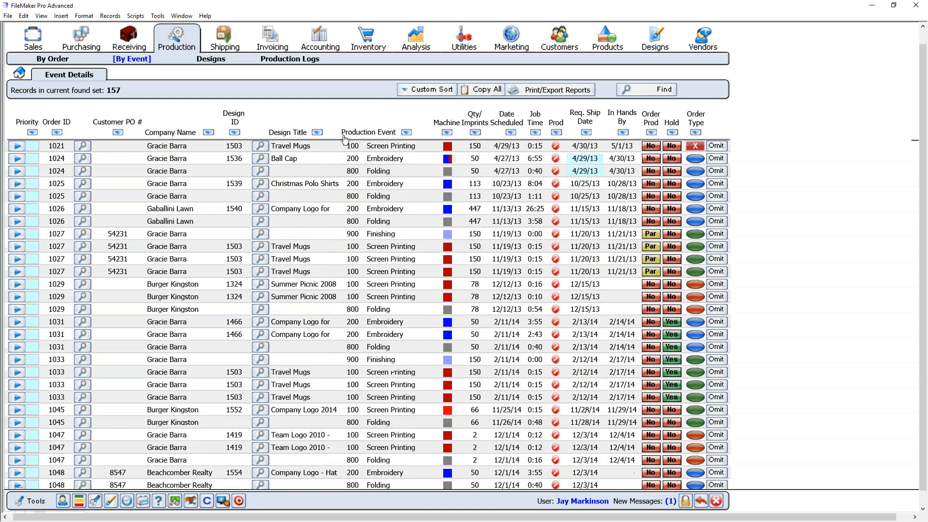
pyautogui.scroll(-15, 345, 139)
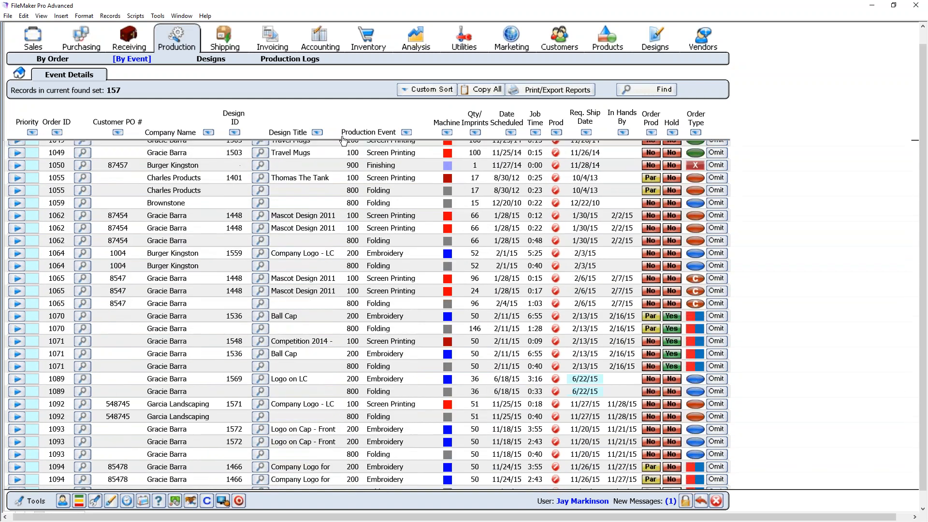
pyautogui.scroll(12, 343, 141)
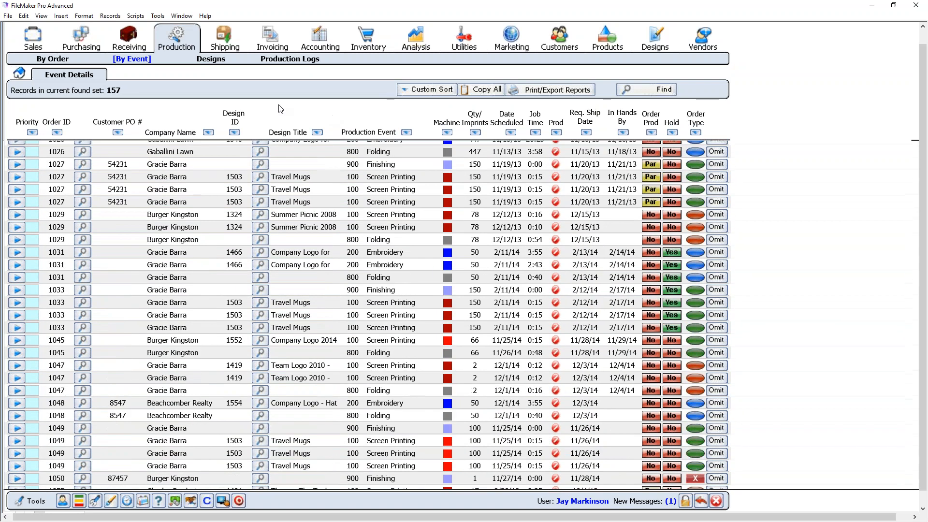
pyautogui.click(21, 73)
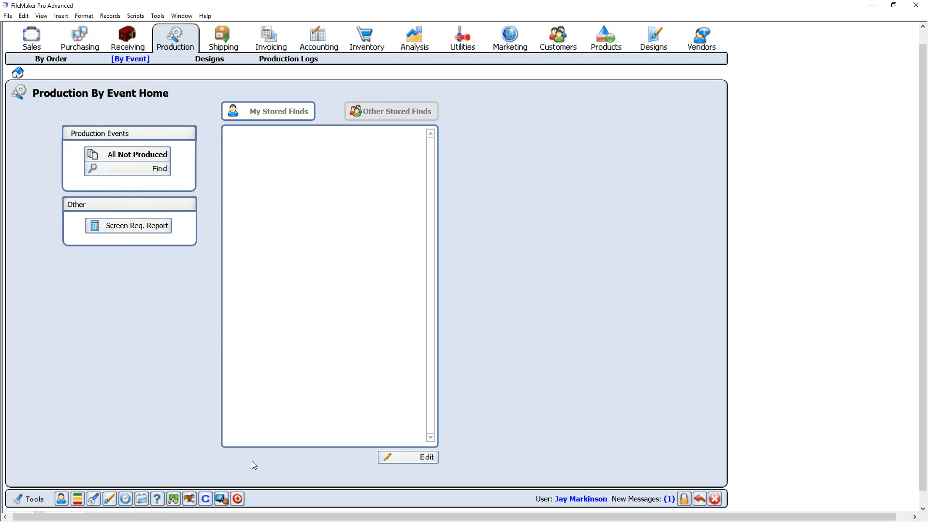
# - Open the October 2017 production calendar with scheduled jobs grouped by company
pyautogui.click(142, 500)
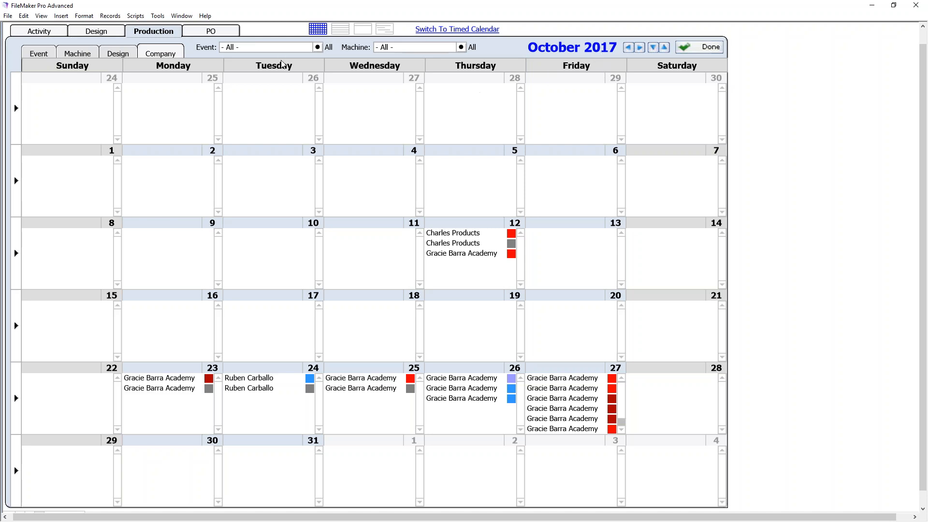
pyautogui.click(283, 47)
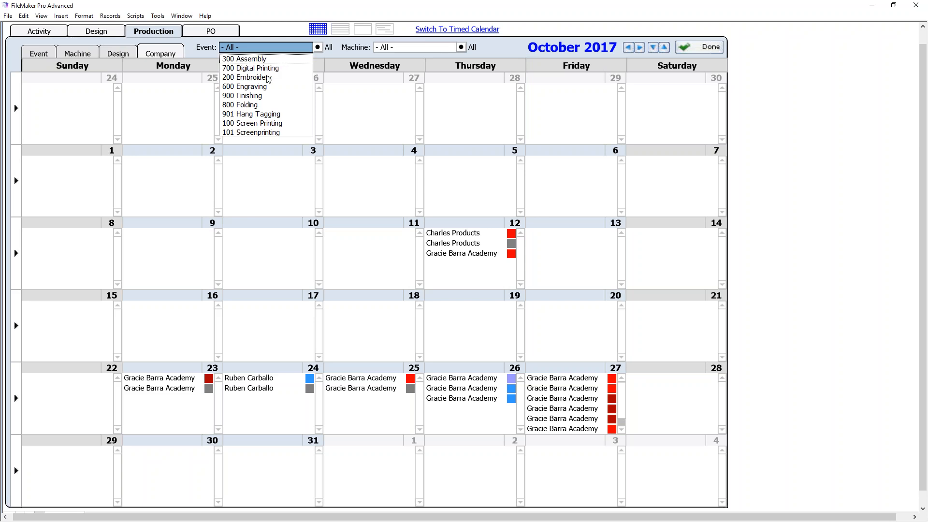
pyautogui.click(341, 46)
pyautogui.click(397, 47)
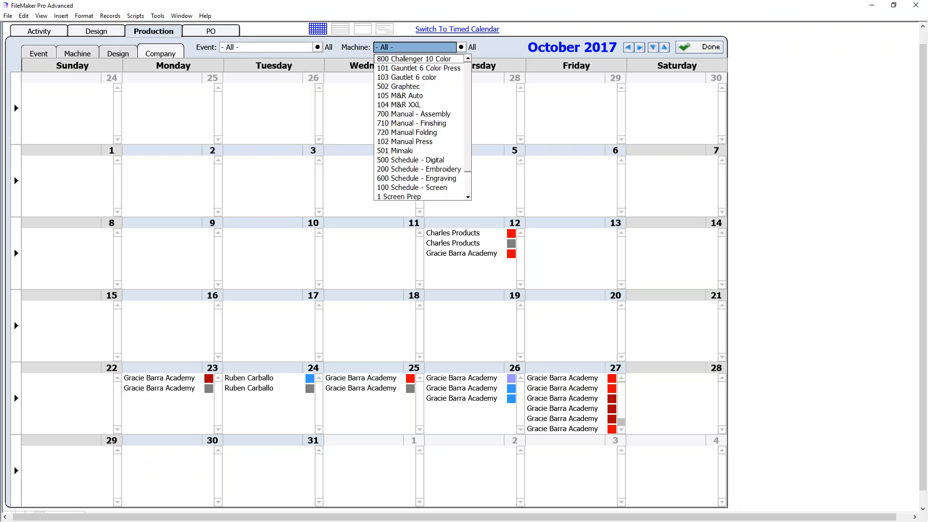
pyautogui.scroll(-1, 434, 139)
pyautogui.scroll(1, 435, 139)
pyautogui.click(305, 54)
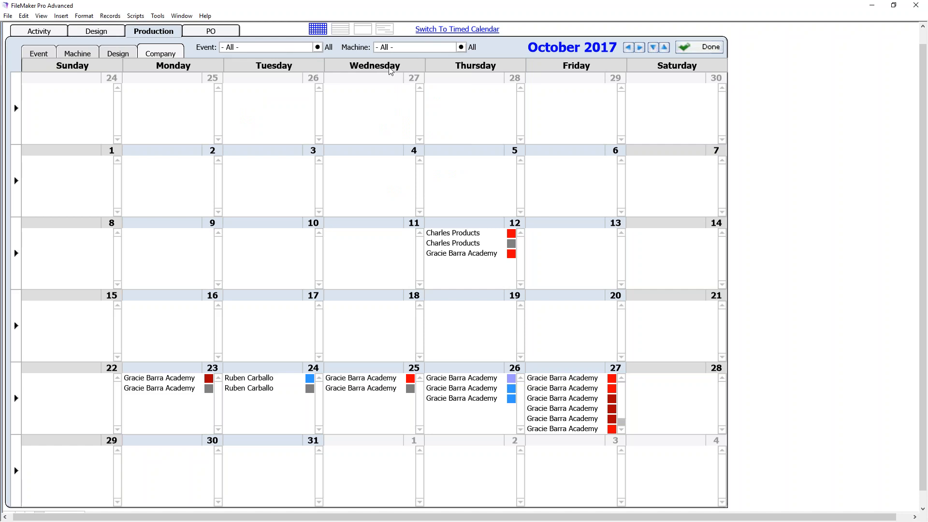
pyautogui.click(279, 48)
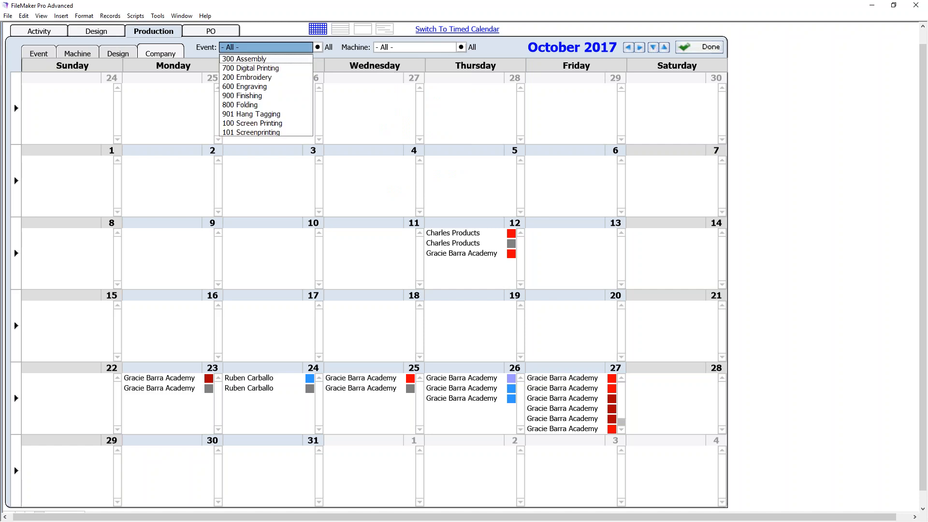
pyautogui.click(278, 78)
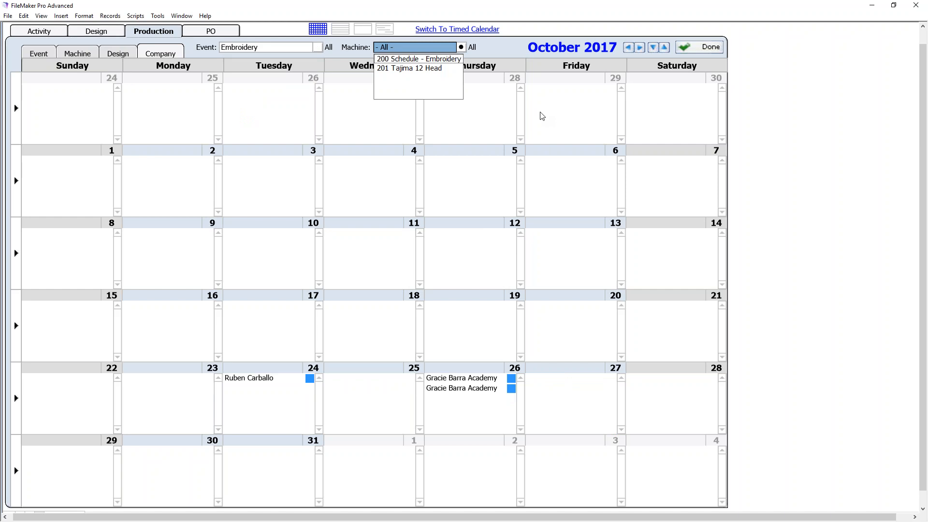
pyautogui.click(515, 45)
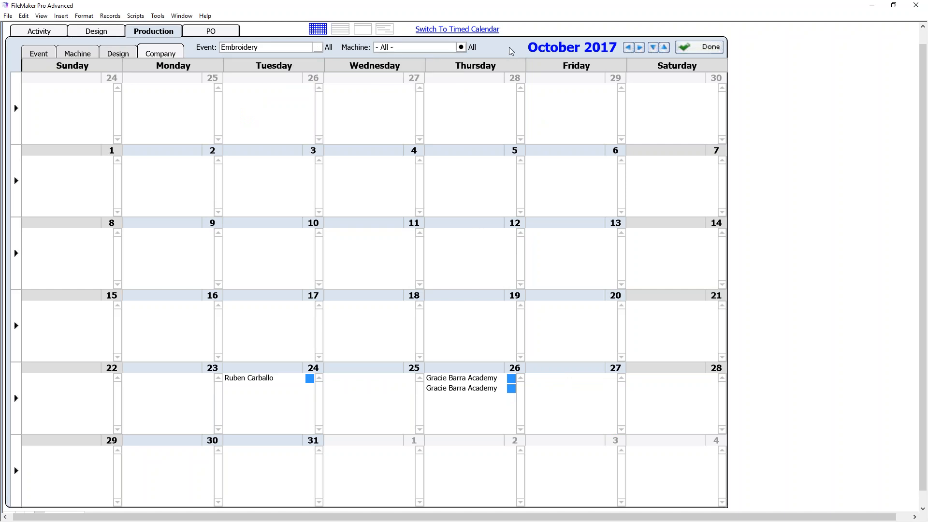
pyautogui.click(318, 47)
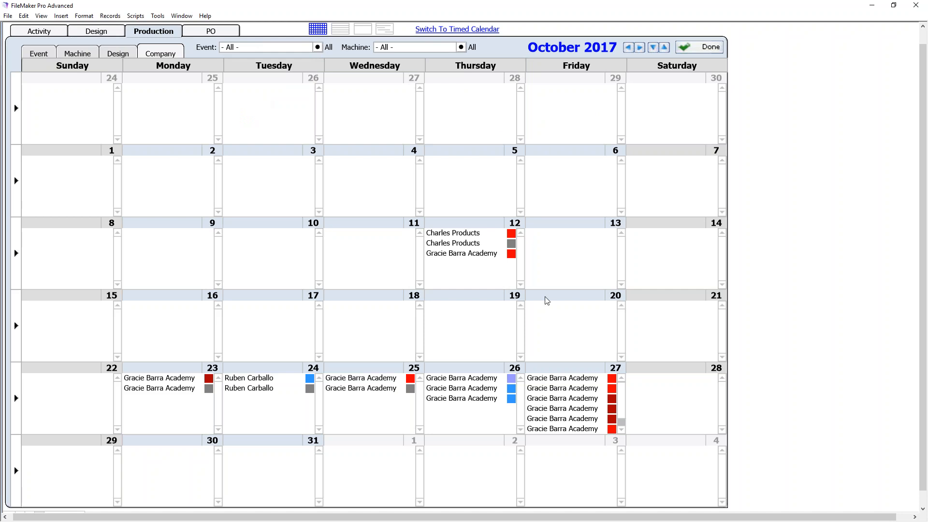
# - Try the design, machine and event name labels, settling on company name labels for calendar entries
pyautogui.click(123, 55)
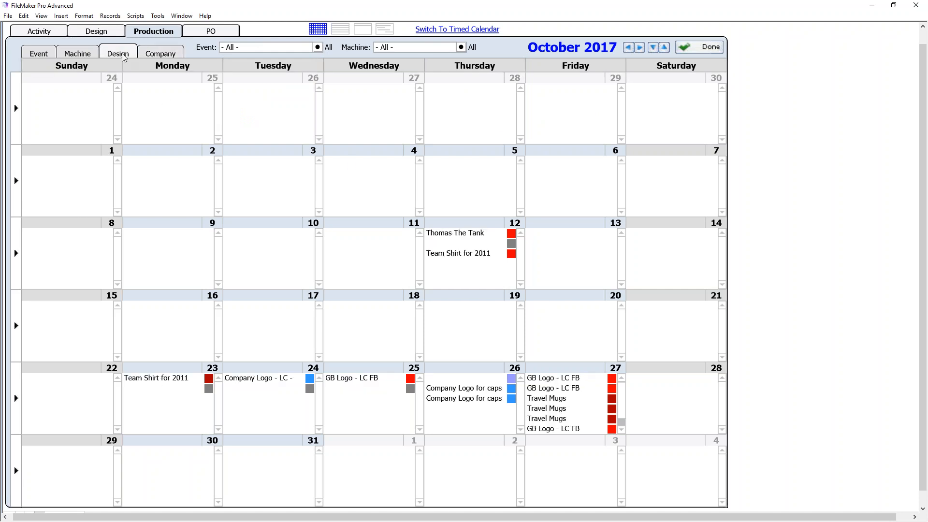
pyautogui.click(76, 59)
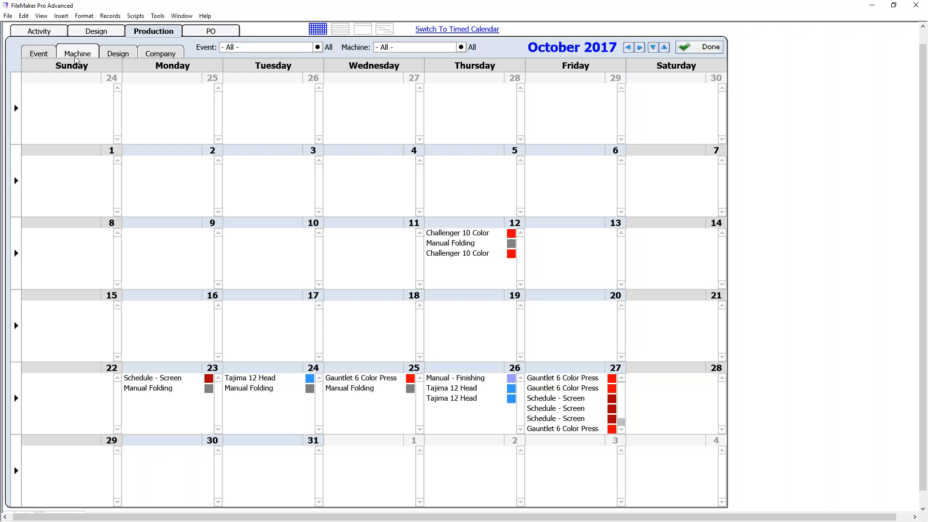
pyautogui.click(43, 59)
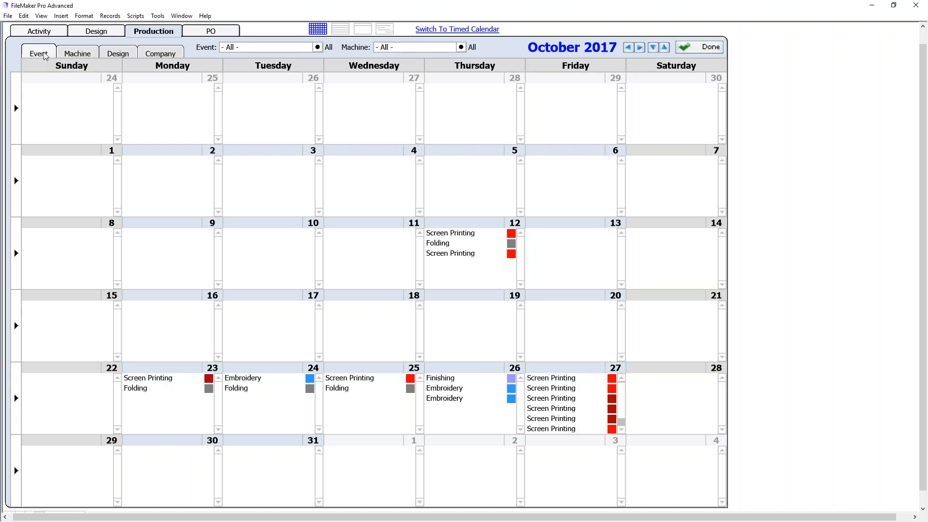
pyautogui.click(73, 59)
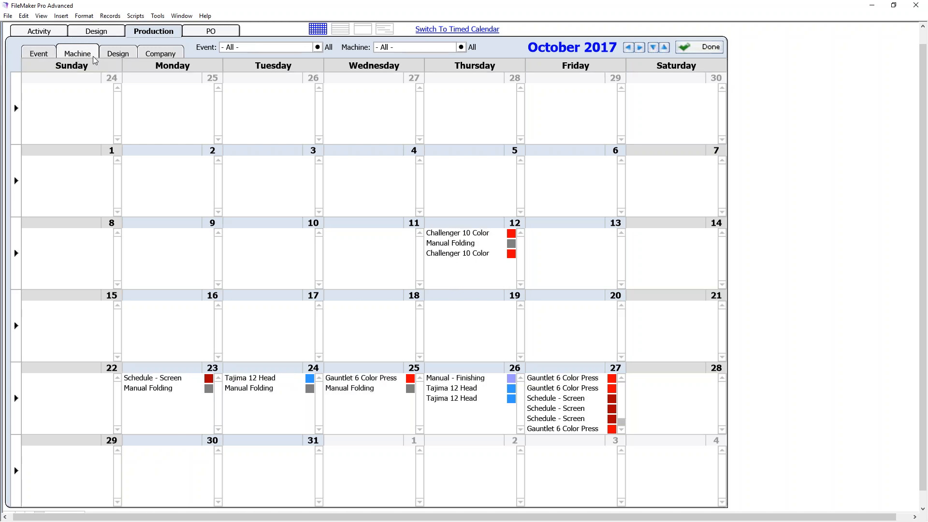
pyautogui.click(125, 55)
pyautogui.click(159, 58)
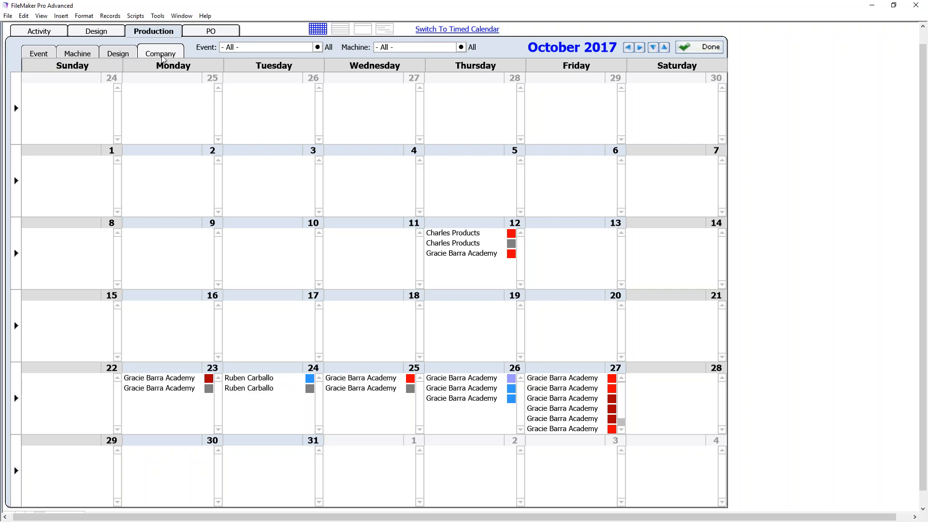
pyautogui.click(112, 54)
pyautogui.click(152, 53)
# - Move the Gracie Barra Academy job from the 12th to Thursday the 26th
pyautogui.click(510, 256)
pyautogui.click(516, 299)
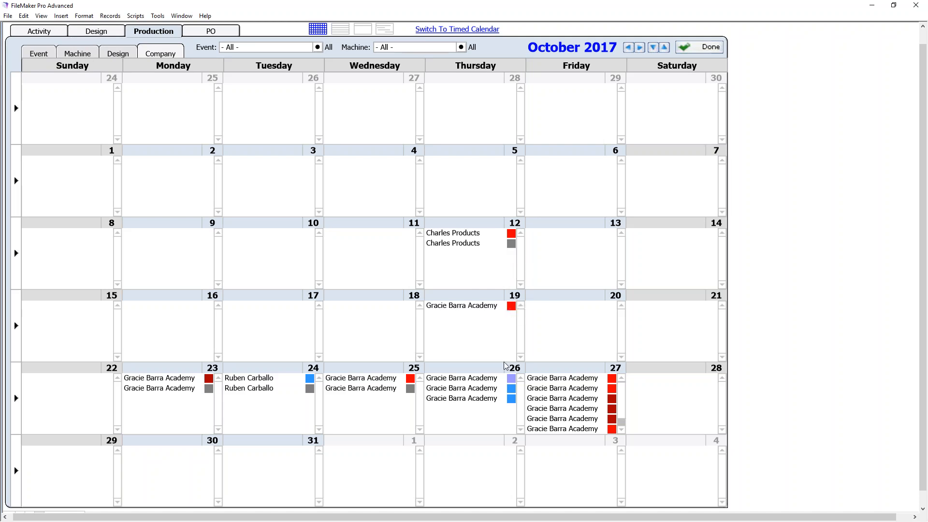
pyautogui.click(517, 370)
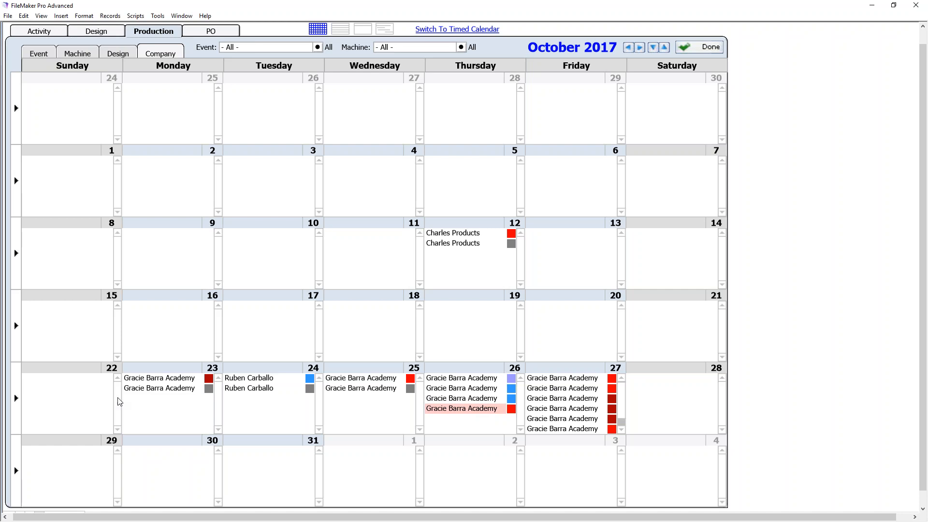
# - List the week of Oct 22, focus on Friday 10/27, and open an order 1184 event's notes
pyautogui.click(16, 395)
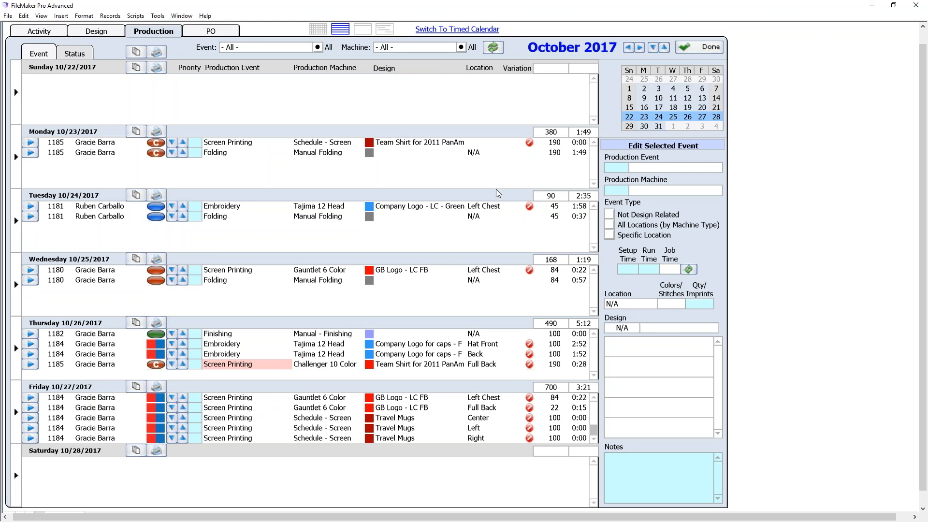
pyautogui.click(16, 410)
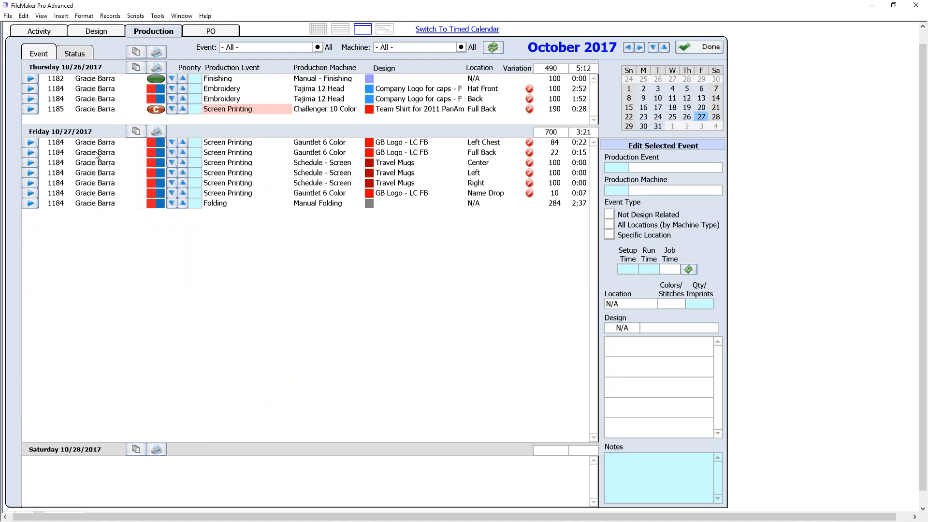
pyautogui.click(31, 162)
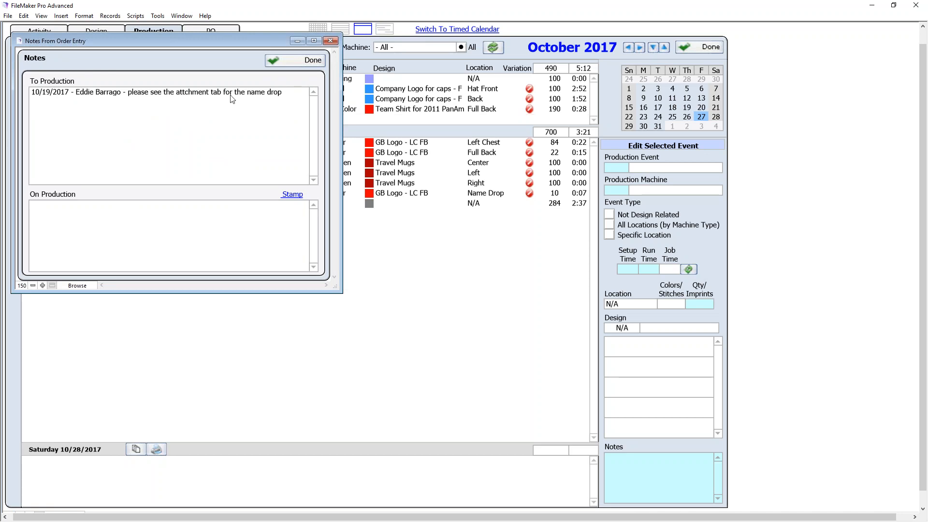
# - Close the Notes From Order Entry window to reach order 1184's Production Schedule
pyautogui.click(307, 55)
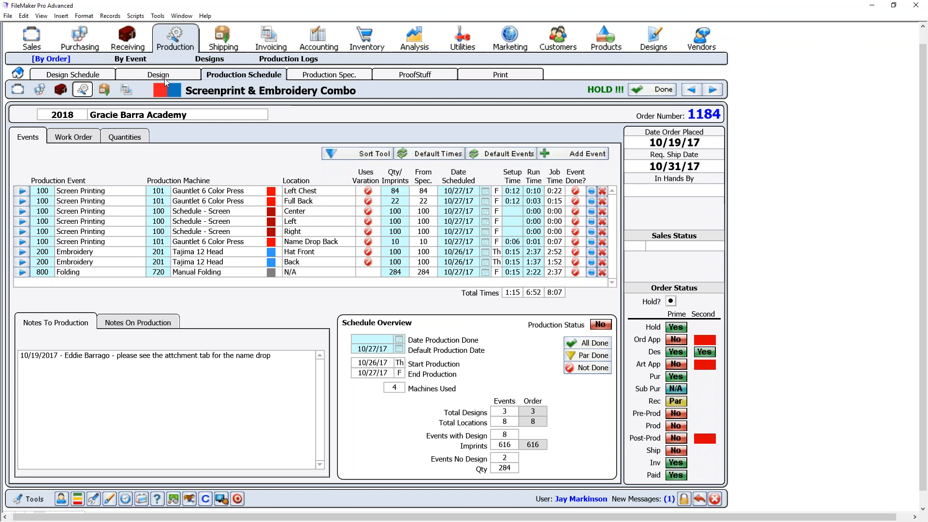
# - Preview order 1184's left chest hoodie artwork, check Travel Mugs, and end on cap logo design 1466
pyautogui.click(187, 72)
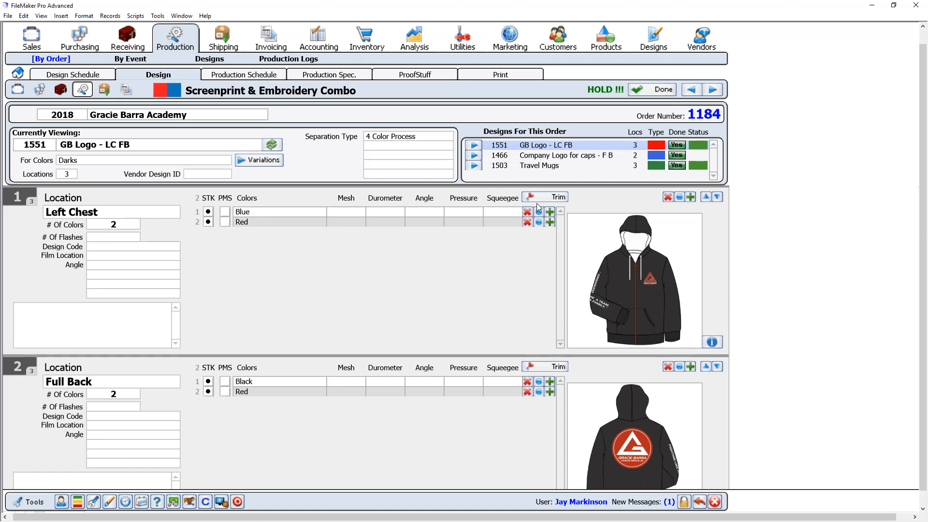
pyautogui.click(644, 297)
pyautogui.moveTo(643, 294)
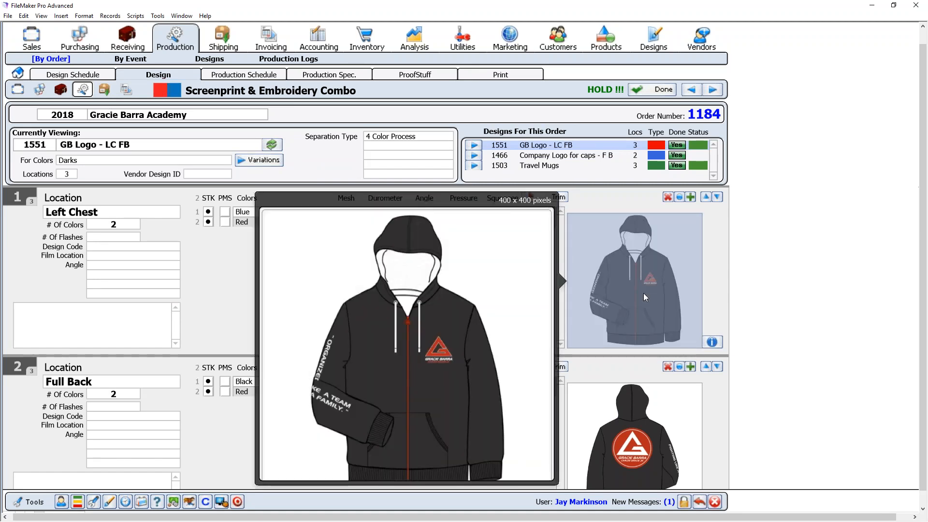
pyautogui.click(210, 273)
pyautogui.click(566, 155)
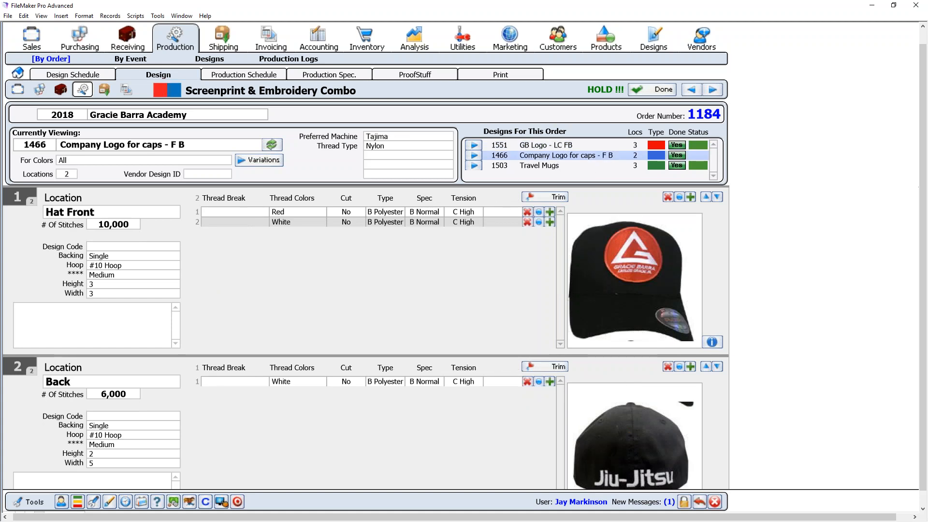
pyautogui.click(553, 166)
pyautogui.click(556, 157)
# - Revisit the October calendar and a Friday order 1184 event's notes, then return to the order list
pyautogui.click(141, 502)
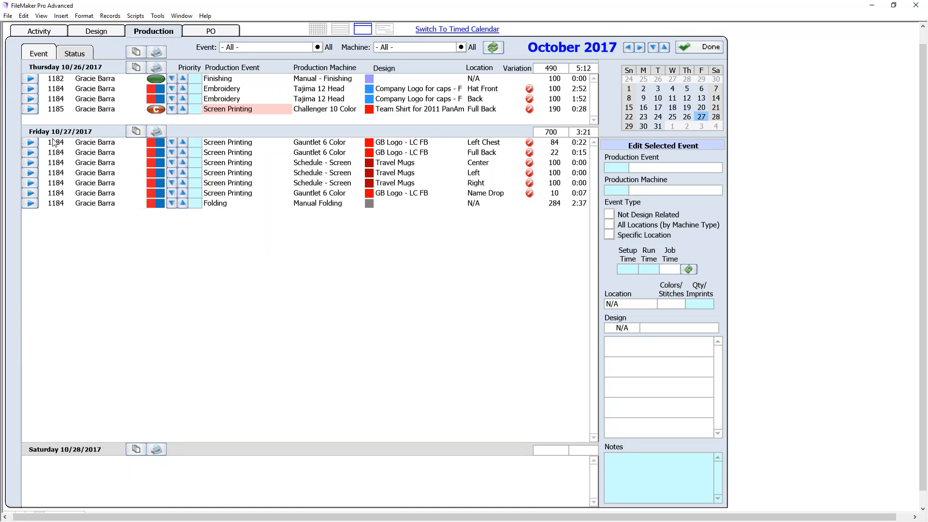
pyautogui.click(32, 144)
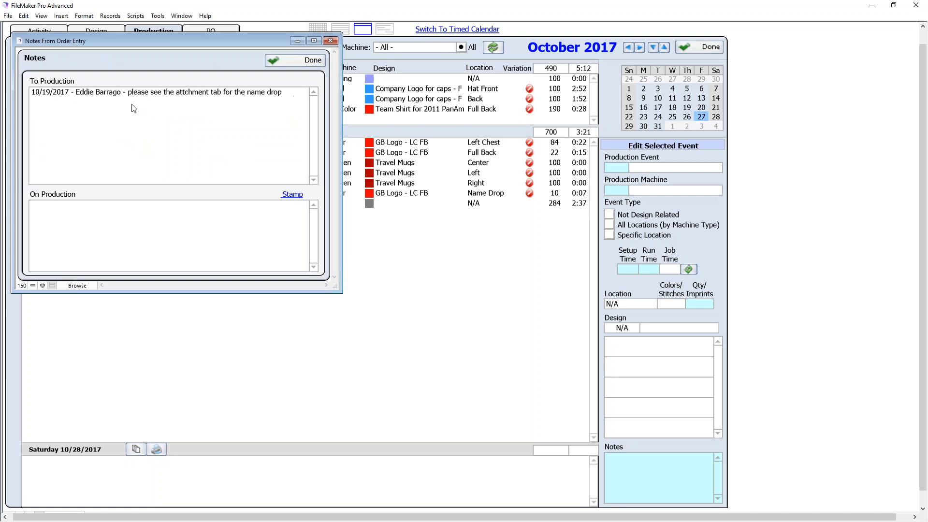
pyautogui.click(268, 56)
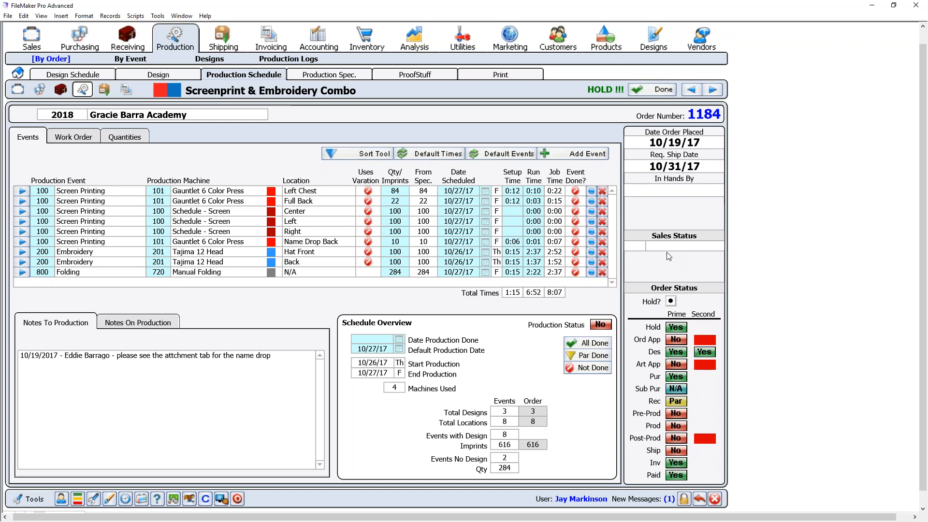
pyautogui.click(667, 89)
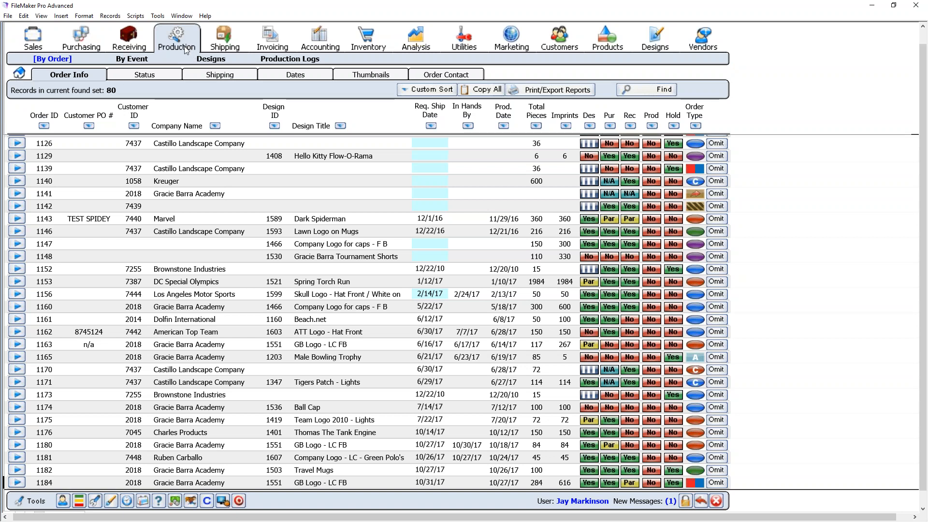
# - From the production home page, list All Not Produced orders and open order 1029 for Burger Kingston
pyautogui.click(19, 72)
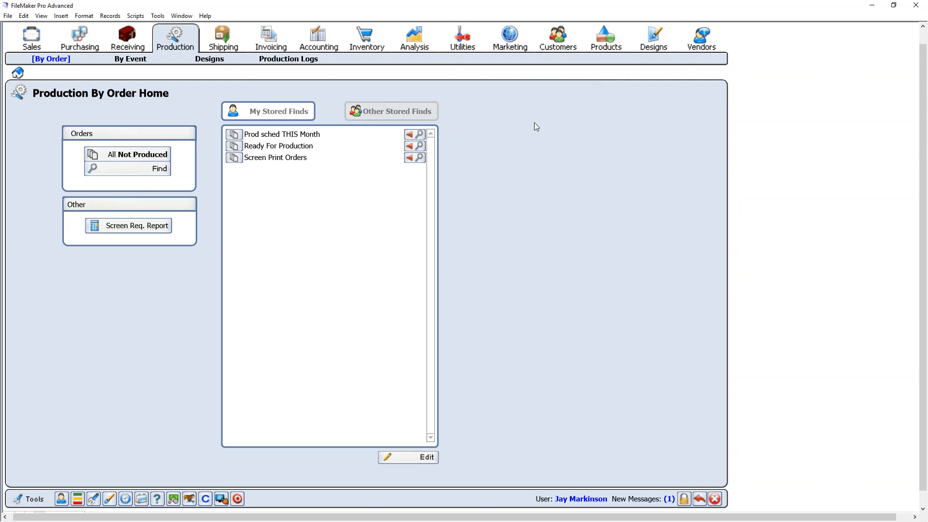
pyautogui.click(153, 158)
pyautogui.click(185, 269)
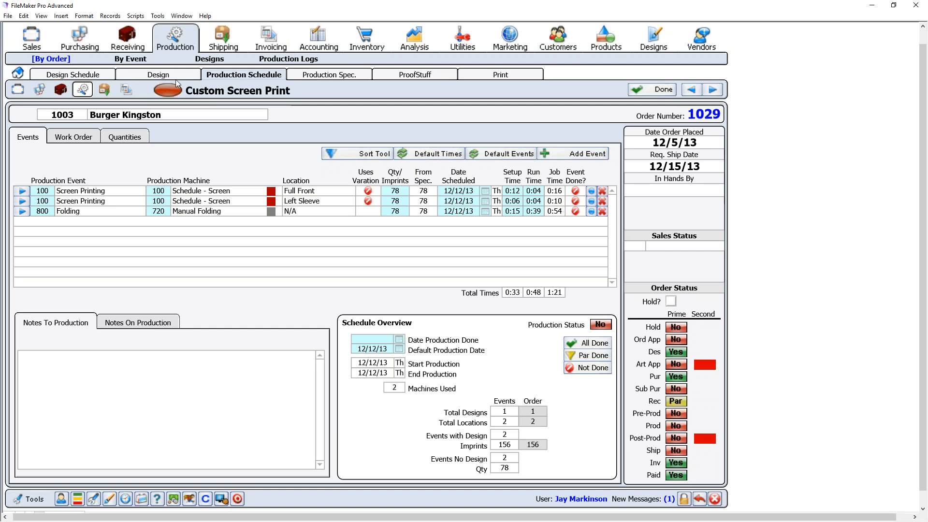
# - Check order 1029's Production Spec., Design Schedule and design 1324 details, then launch the Touch Screen station
pyautogui.click(348, 79)
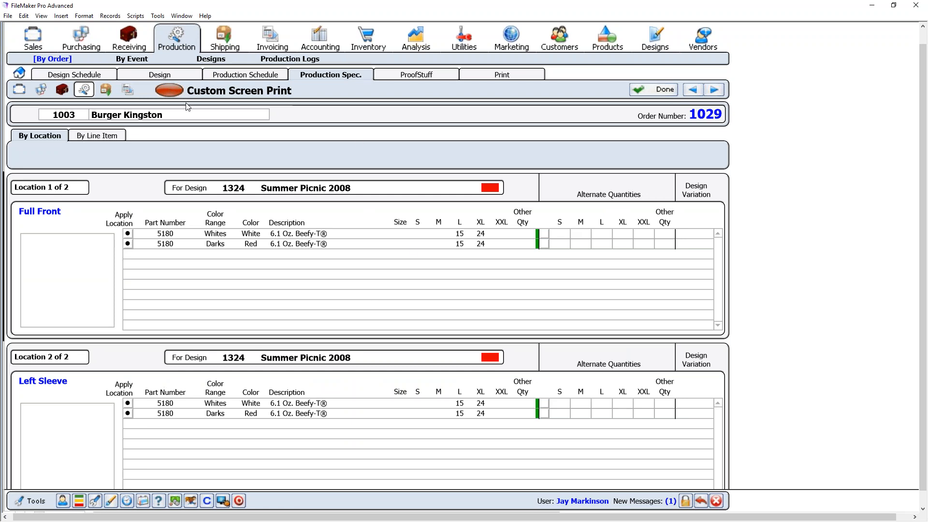
pyautogui.click(86, 79)
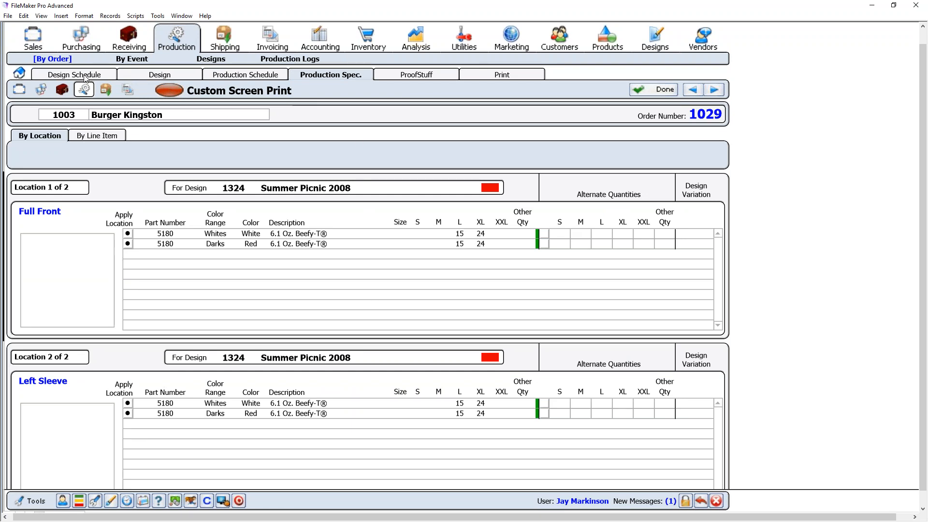
pyautogui.click(161, 80)
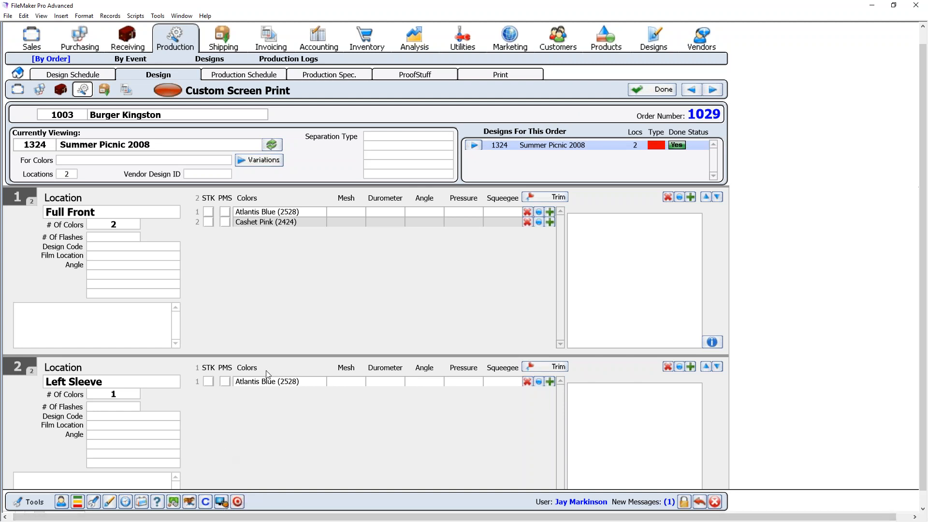
pyautogui.click(221, 503)
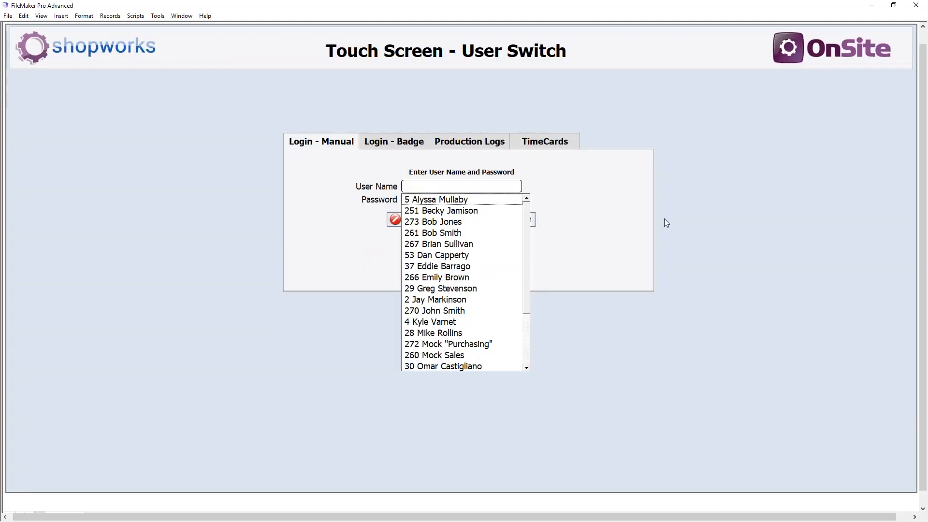
# - Log in manually by choosing the production user's name and entering the account password
pyautogui.click(699, 230)
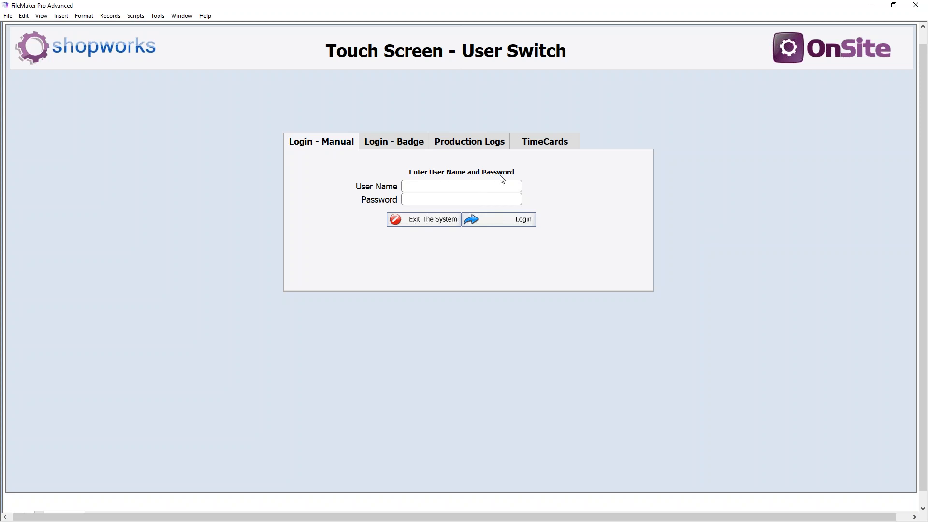
pyautogui.click(409, 148)
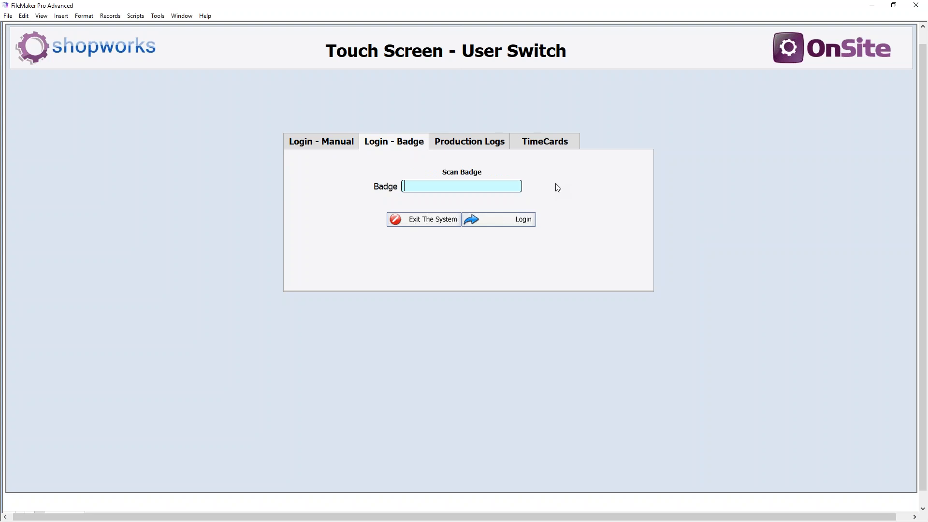
pyautogui.click(332, 145)
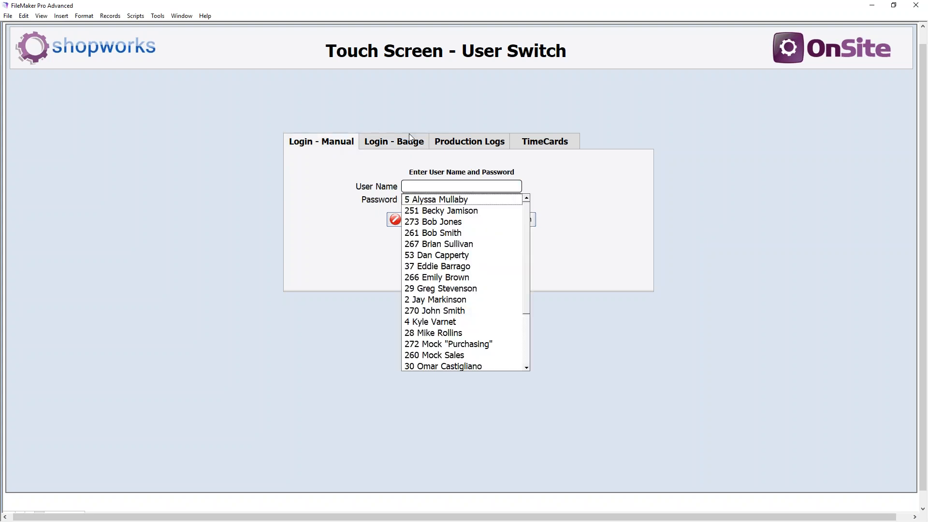
pyautogui.click(457, 299)
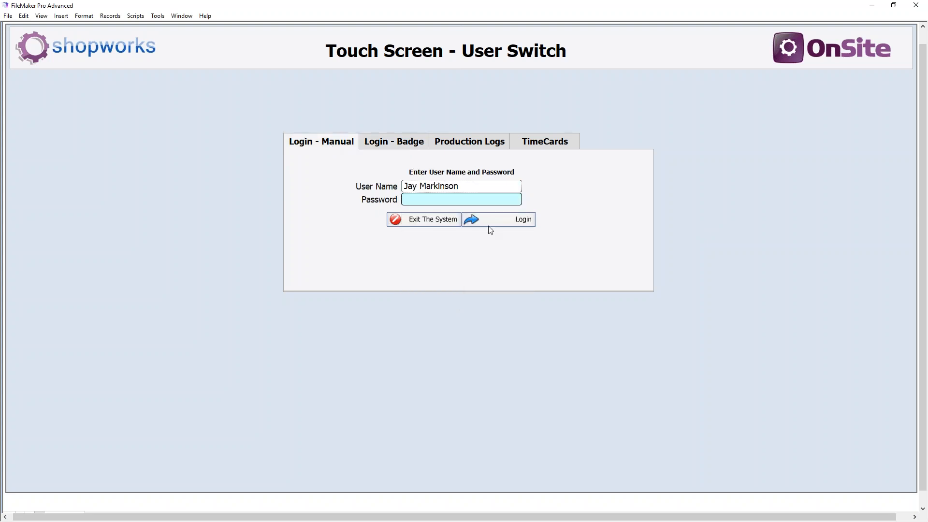
pyautogui.write('12345678')
pyautogui.press('Tab')
pyautogui.press('Return')
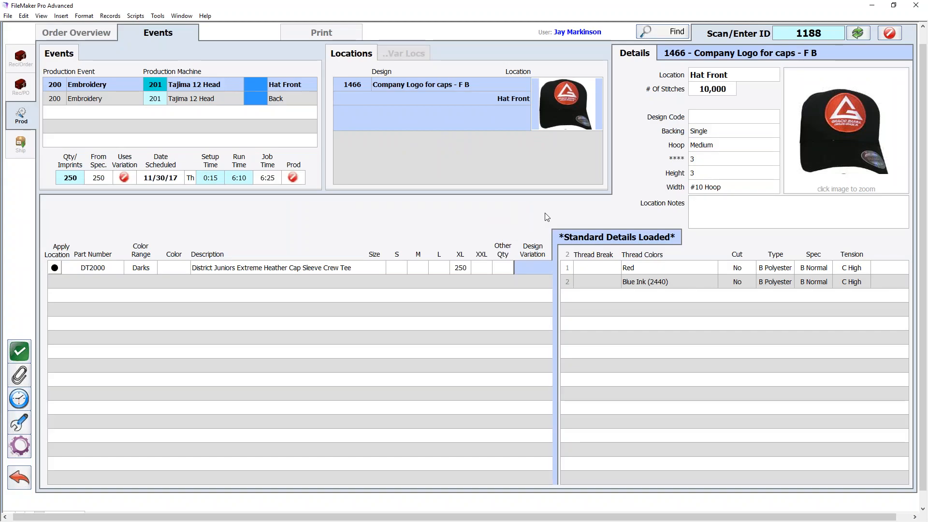
# - Compare order 1188's Hat Front and Back embroidery events, checking stitches and thread colours
pyautogui.click(794, 38)
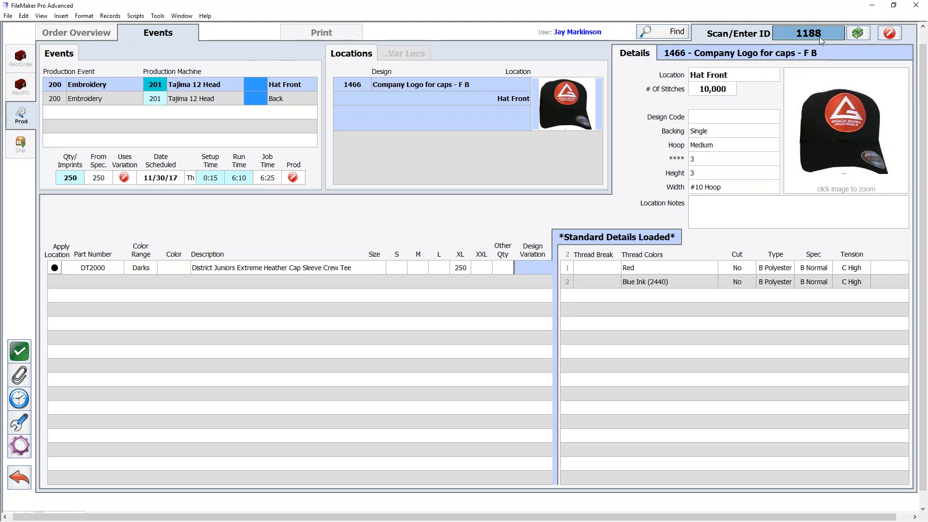
pyautogui.click(89, 99)
pyautogui.click(100, 86)
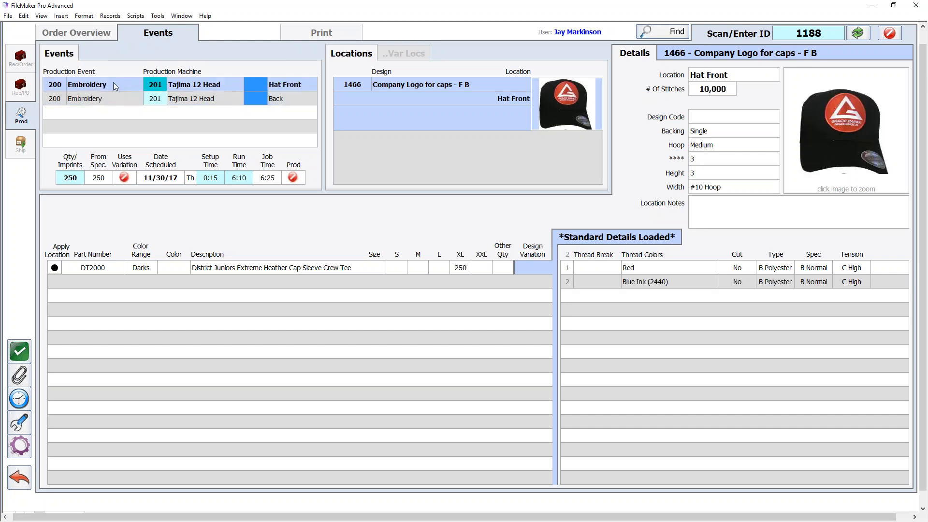
pyautogui.click(107, 101)
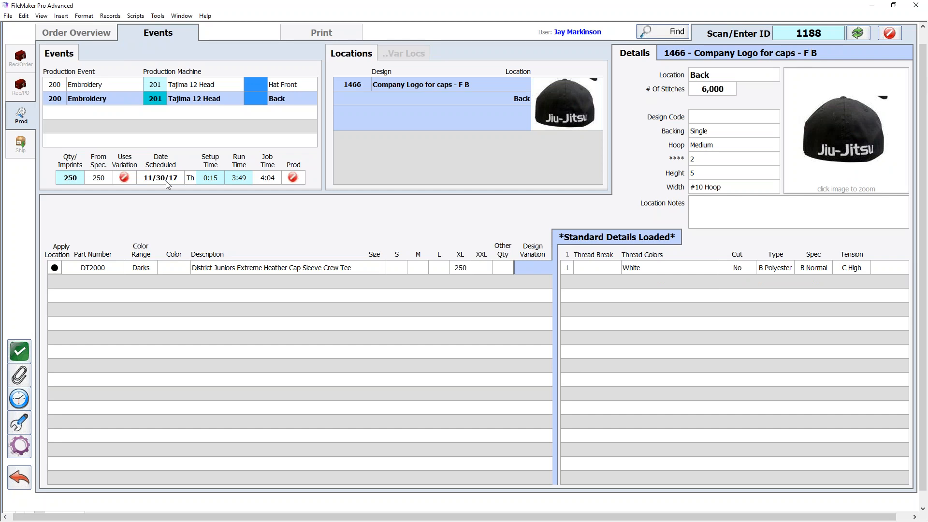
pyautogui.click(130, 88)
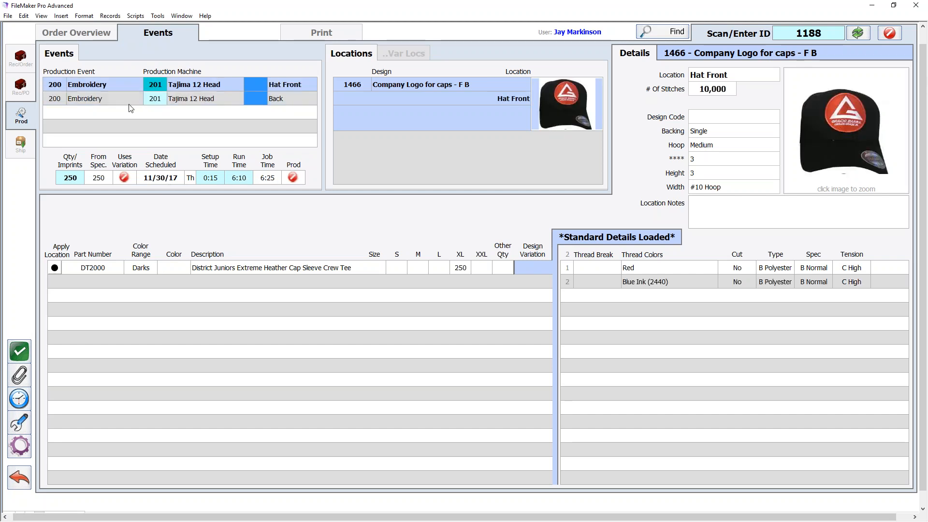
pyautogui.click(129, 101)
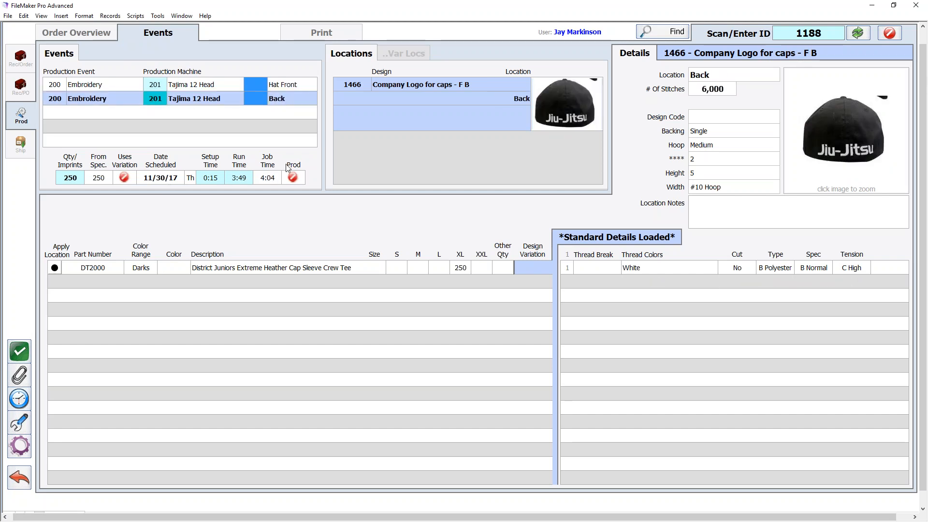
# - Mark the Back embroidery event as produced and return to the Hat Front event's details
pyautogui.click(309, 180)
pyautogui.click(102, 84)
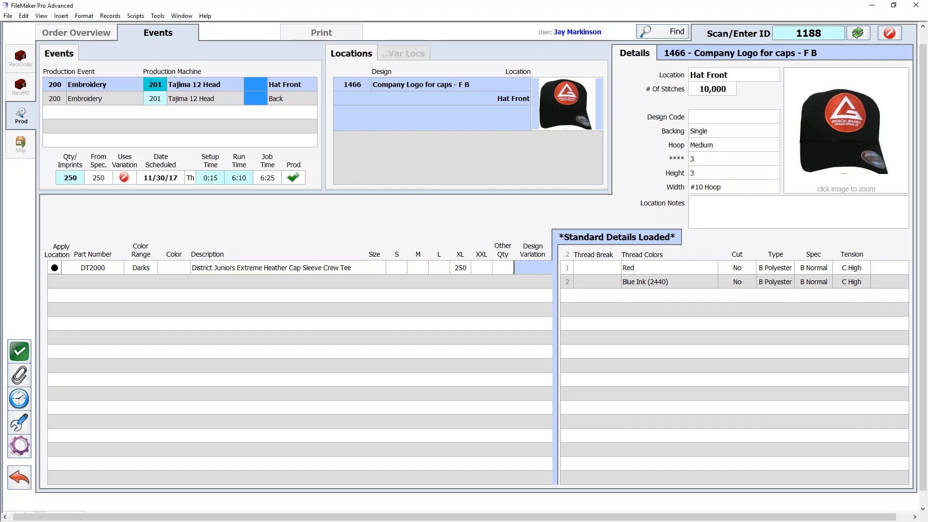
pyautogui.click(135, 97)
pyautogui.click(130, 85)
# - Open production log entry for the Tajima 12 Head machine
pyautogui.click(20, 424)
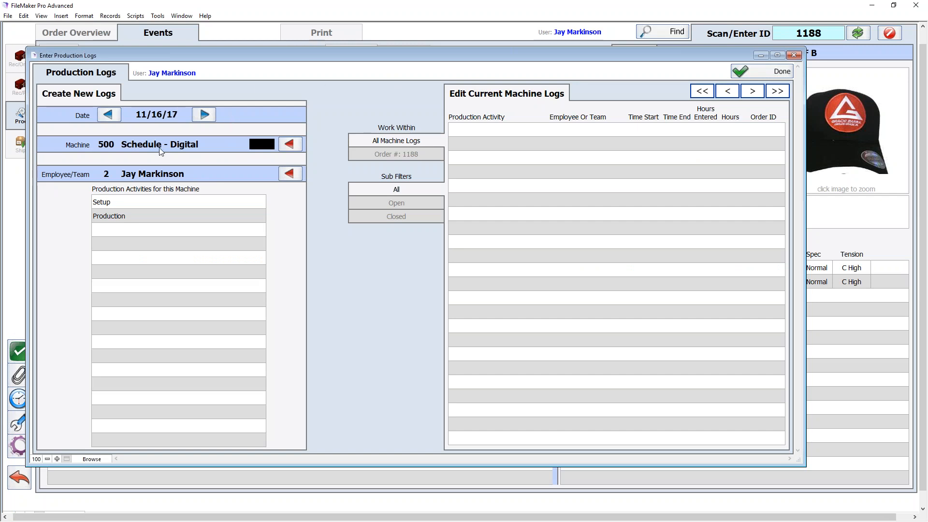
pyautogui.click(296, 142)
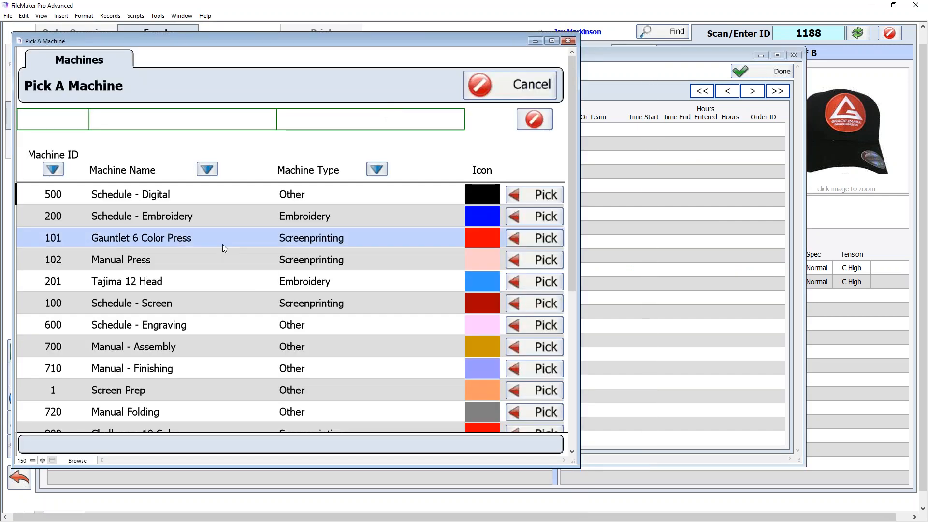
pyautogui.click(521, 283)
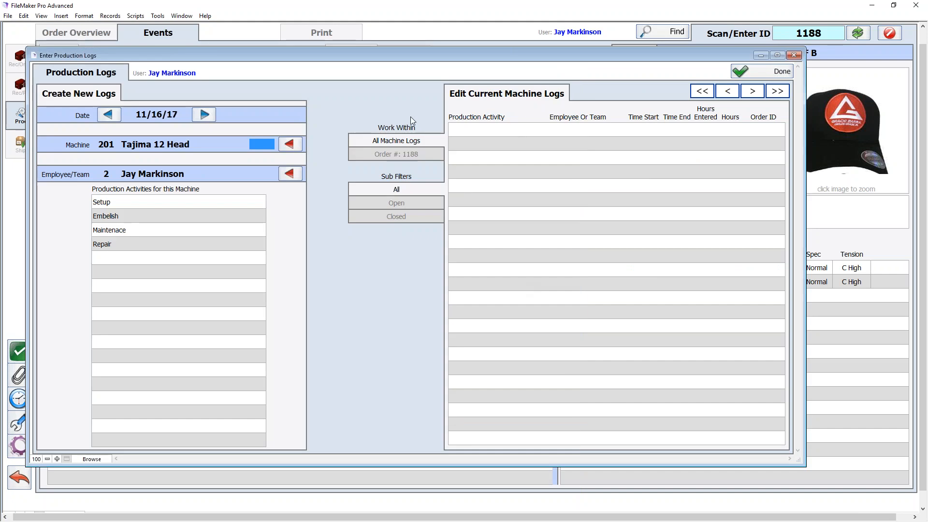
# - Save a Setup log of 0.25 decimal hours with the start time cleared
pyautogui.click(129, 202)
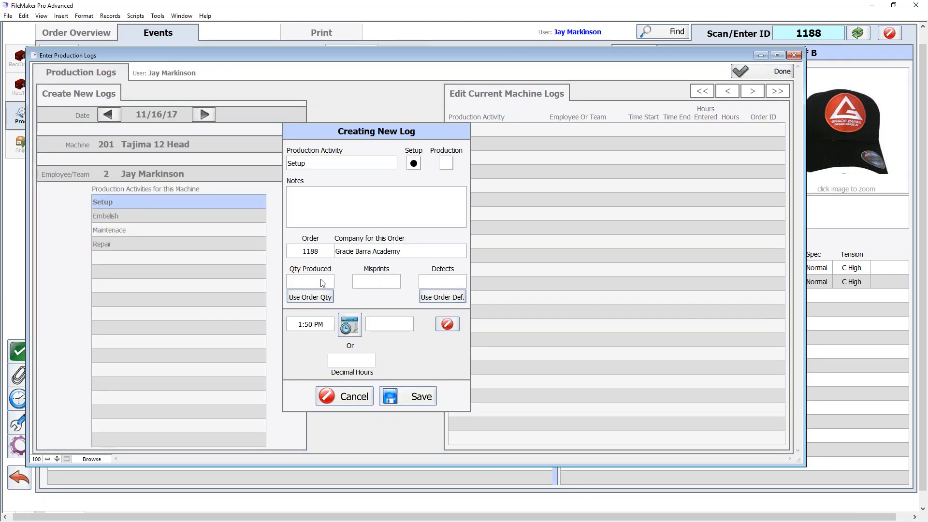
pyautogui.click(317, 327)
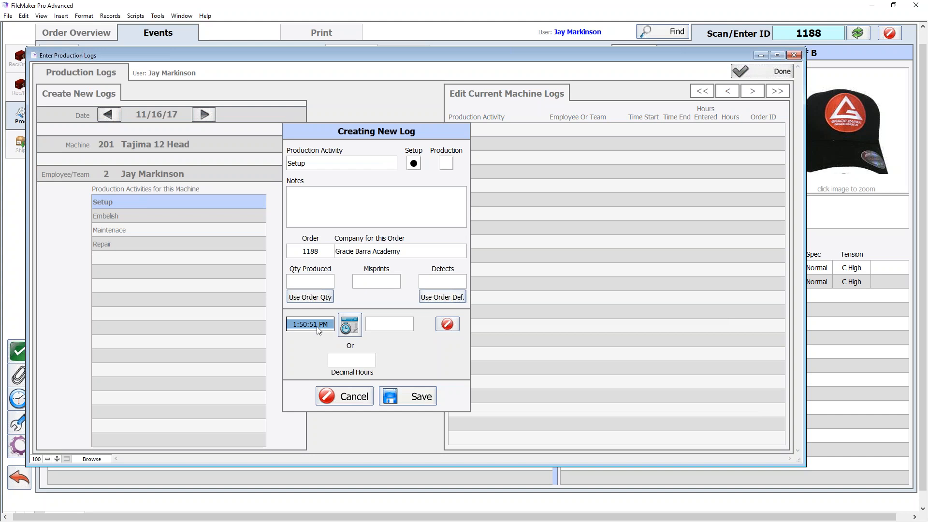
pyautogui.press('BackSpace')
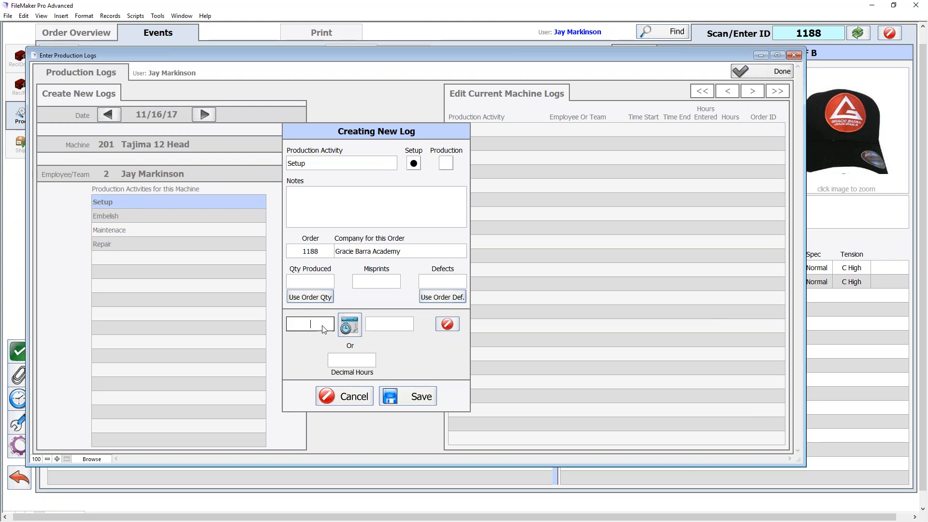
pyautogui.click(371, 360)
pyautogui.write('.25')
pyautogui.click(450, 352)
pyautogui.click(413, 392)
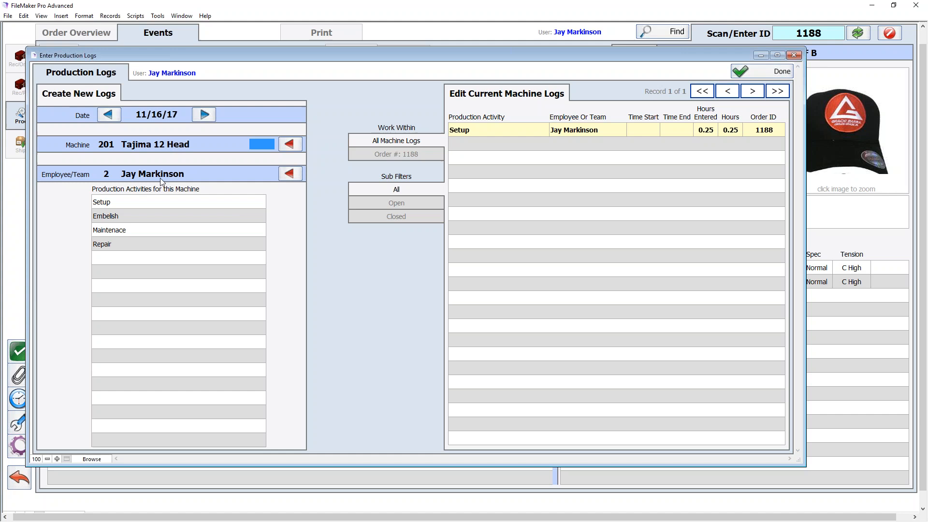
# - Start an Embelish log with a 12:30 pm start time and save it
pyautogui.click(134, 218)
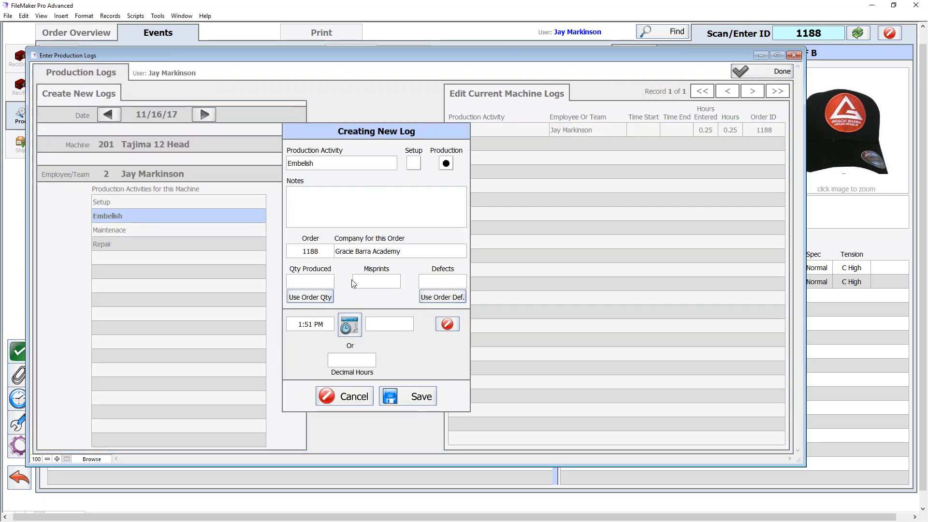
pyautogui.click(311, 328)
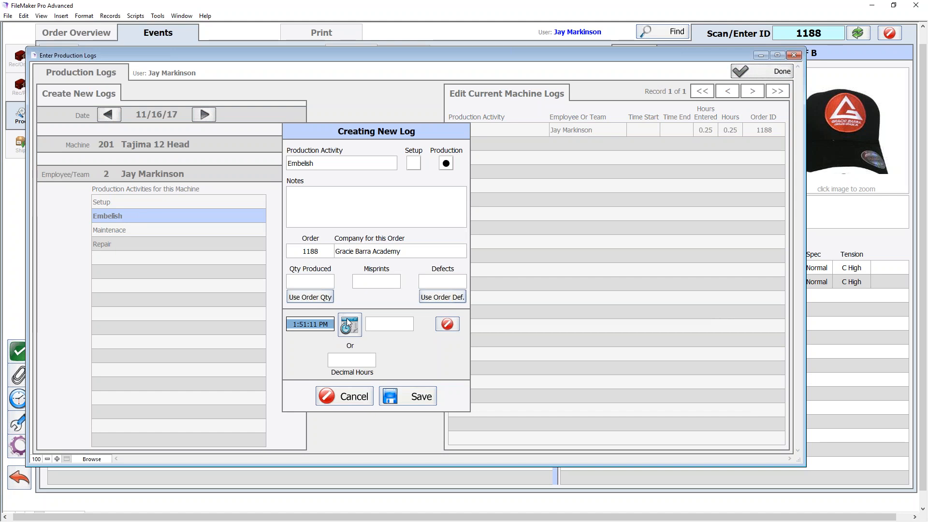
pyautogui.write('12:30 pm')
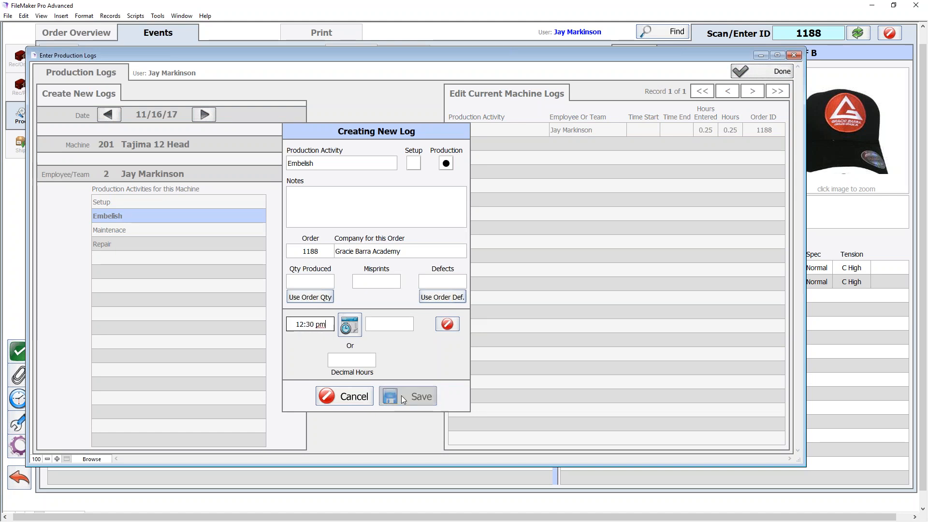
pyautogui.click(402, 397)
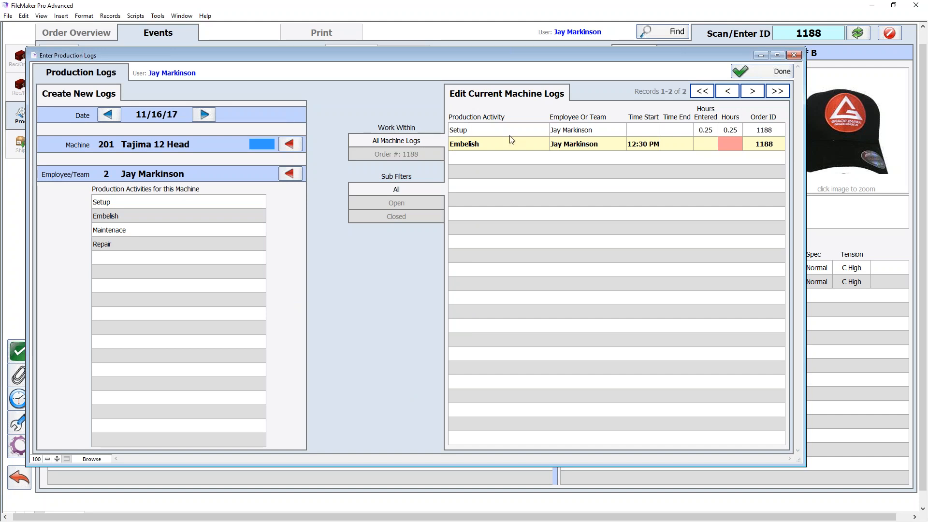
# - Stamp the Embelish log's end time, enter 141 produced and 2 misprints, and save
pyautogui.click(494, 144)
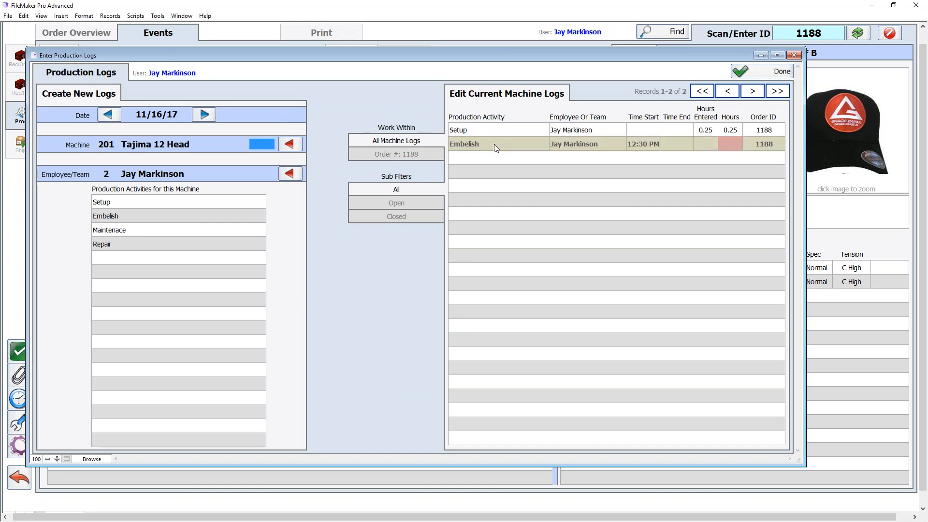
pyautogui.click(349, 325)
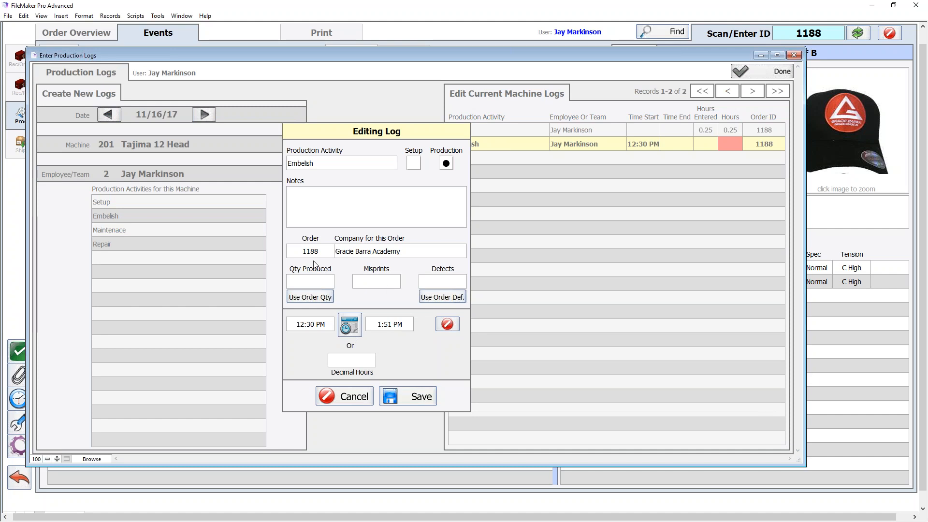
pyautogui.click(316, 283)
pyautogui.write('141')
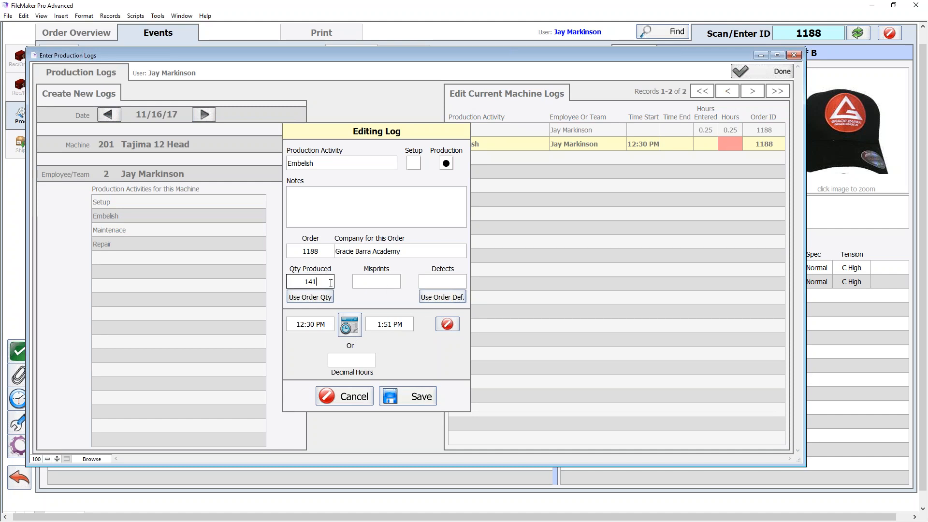
pyautogui.click(385, 284)
pyautogui.write('2')
pyautogui.click(401, 399)
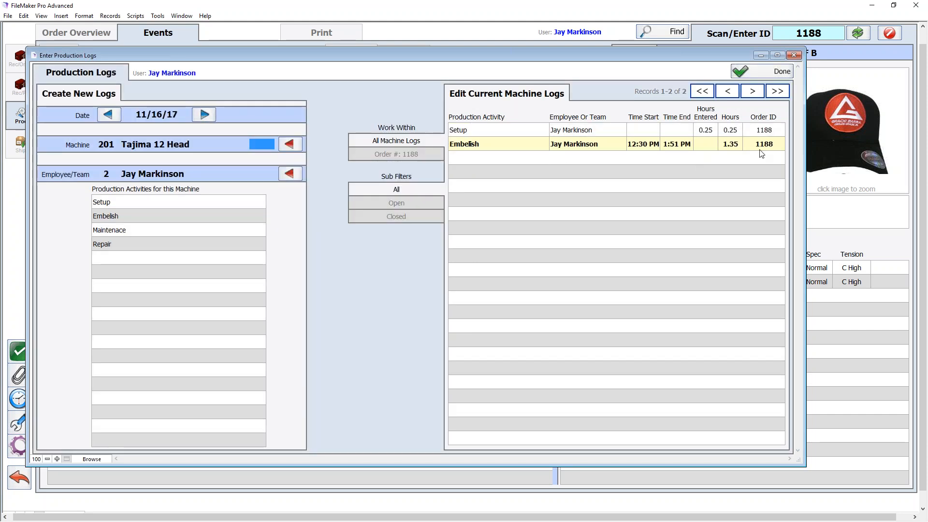
# - Close the Enter Production Logs window with Done
pyautogui.click(772, 73)
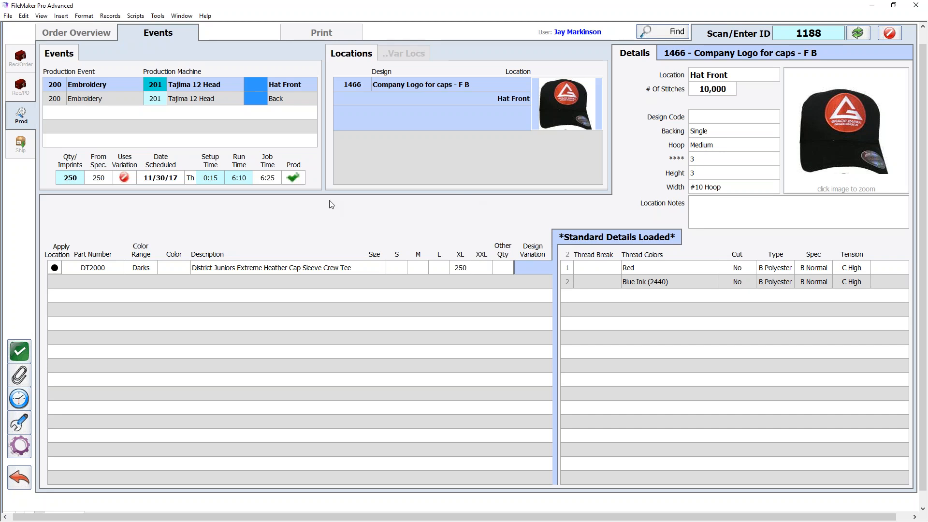
pyautogui.click(20, 480)
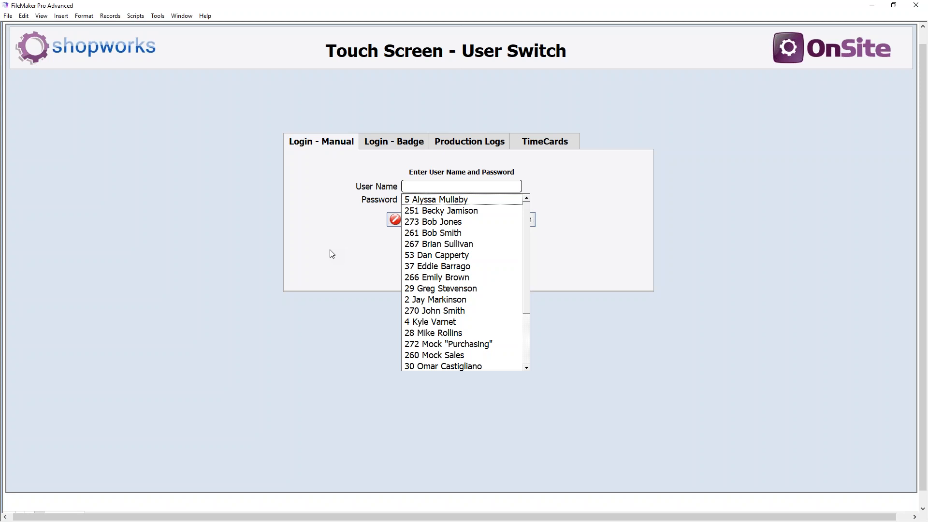
pyautogui.press('j')
pyautogui.press('Tab')
pyautogui.write('***')
pyautogui.press('Tab')
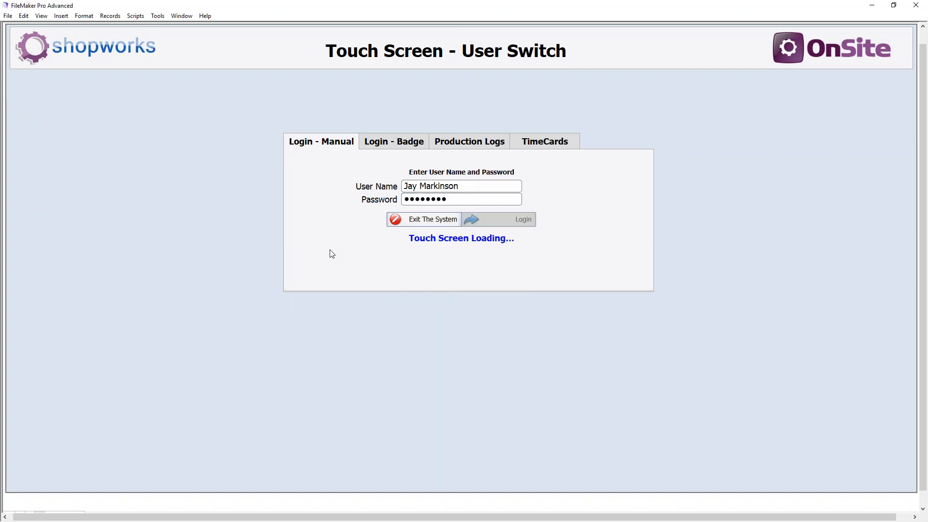
pyautogui.press('Return')
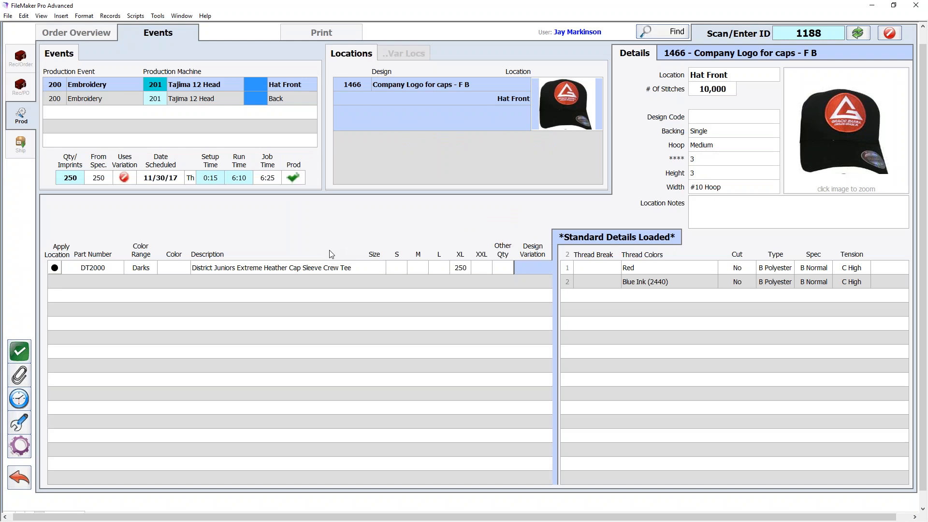
# - Go back to the Production By Order list, then advance Acrobat to the OnSite Benefits slide
pyautogui.click(27, 448)
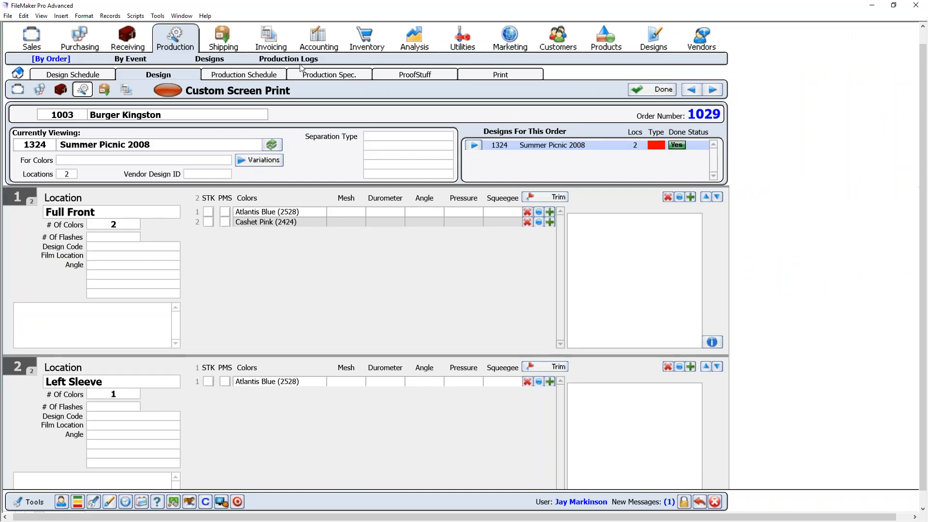
pyautogui.click(22, 73)
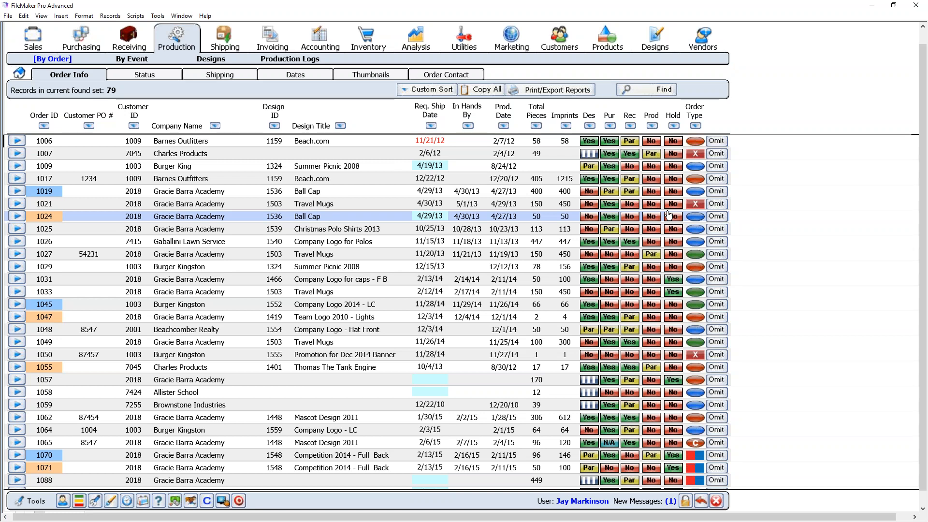
pyautogui.click(21, 78)
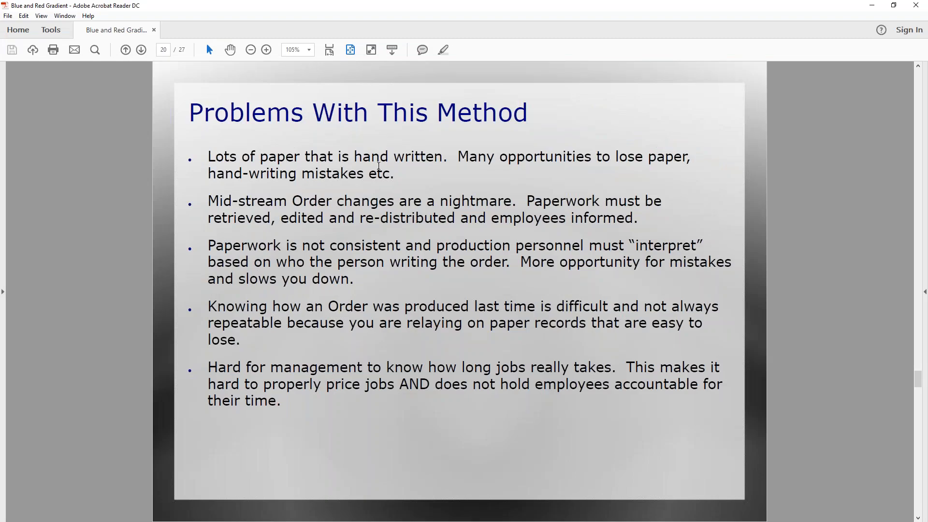
pyautogui.click(142, 50)
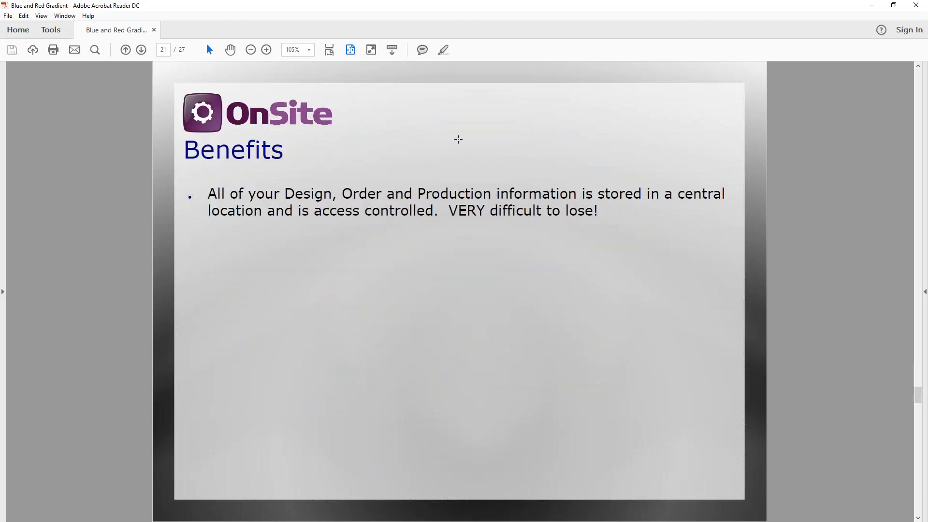
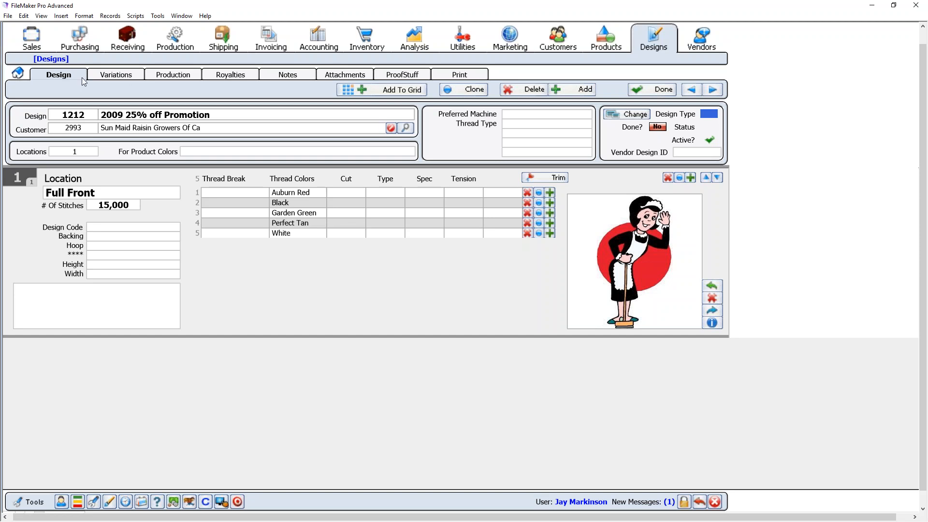
pyautogui.click(123, 76)
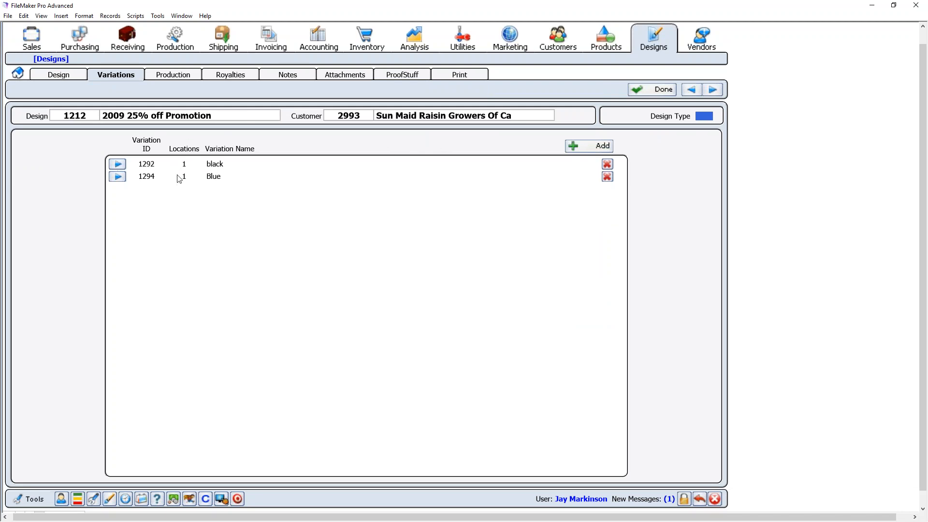
pyautogui.click(118, 164)
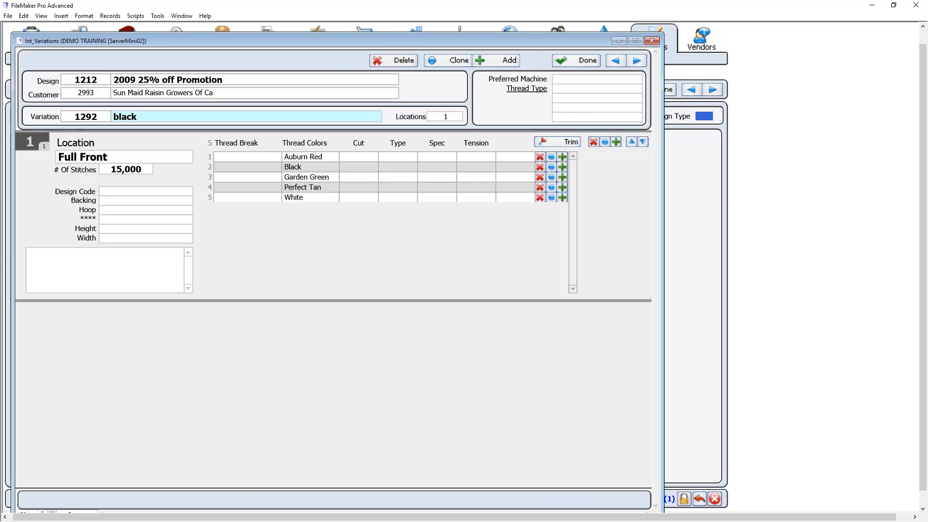
pyautogui.click(310, 169)
pyautogui.click(518, 205)
pyautogui.click(636, 60)
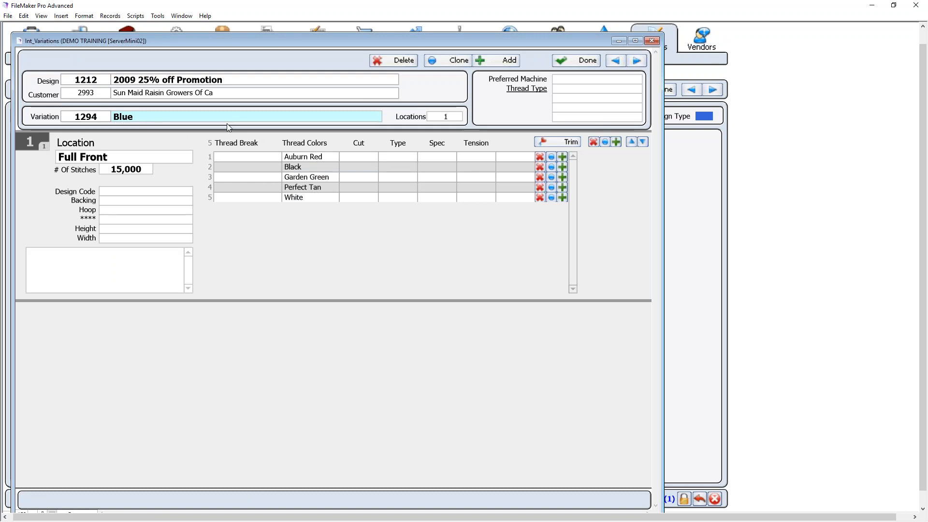
pyautogui.click(619, 62)
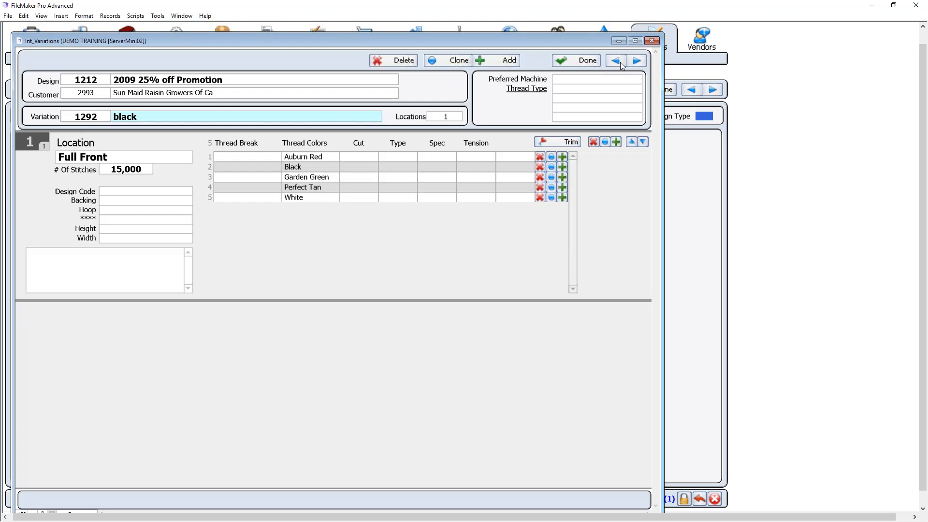
pyautogui.click(636, 62)
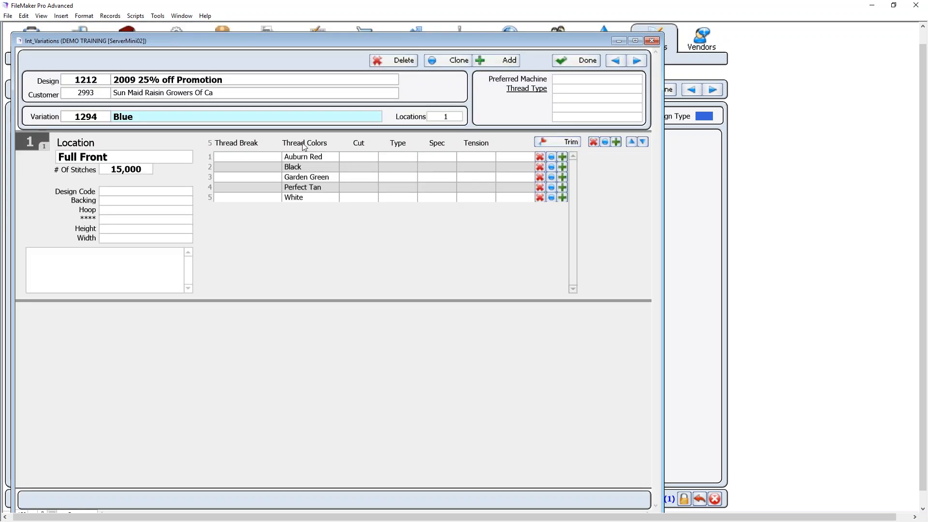
pyautogui.click(586, 65)
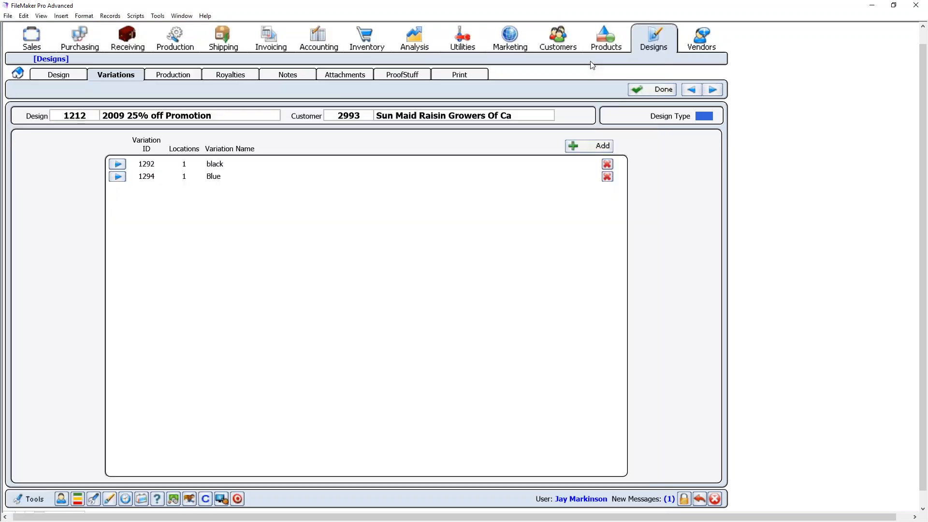
pyautogui.click(59, 75)
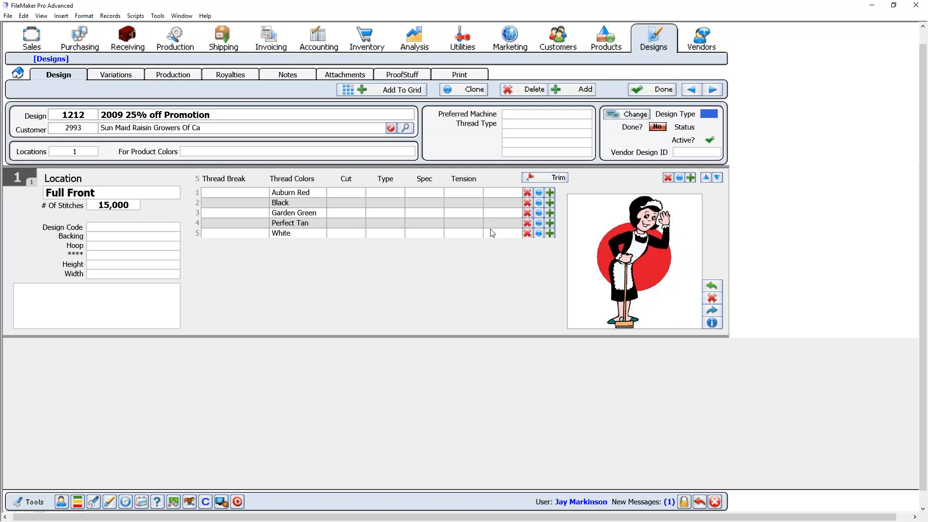
# - Show design 1212's Variations list with black (1292) and Blue (1294)
pyautogui.click(128, 76)
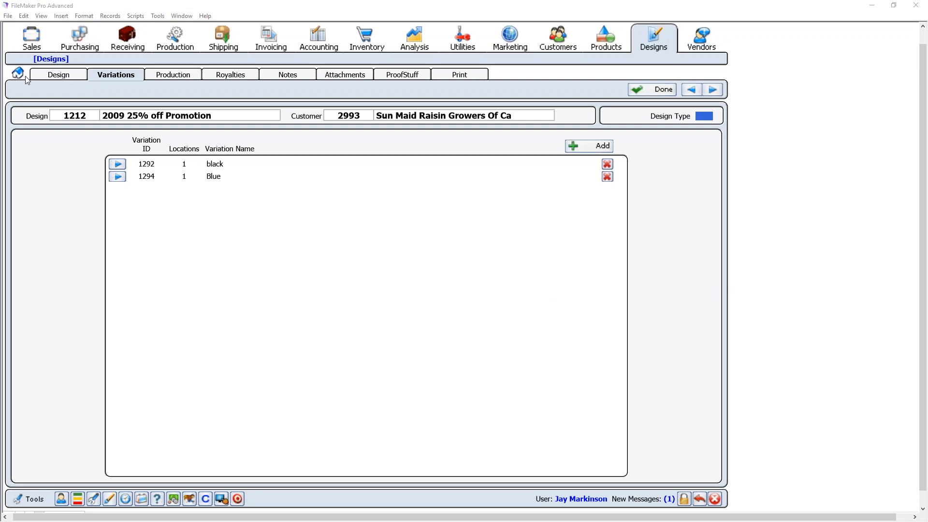
# - Open Sales orders and step back through the records to order 1031
pyautogui.click(30, 42)
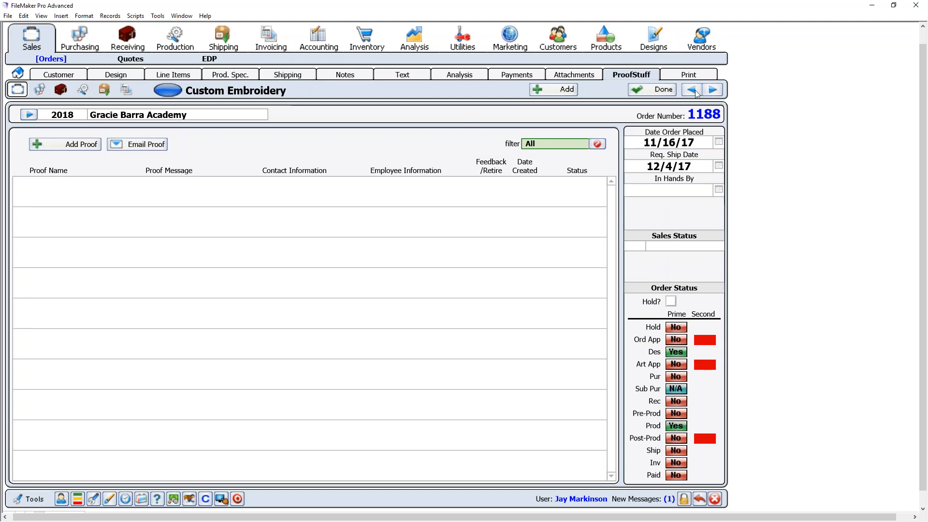
pyautogui.click(692, 90)
pyautogui.click(692, 90)
pyautogui.click(692, 90)
pyautogui.click(693, 90)
pyautogui.click(692, 90)
pyautogui.click(692, 89)
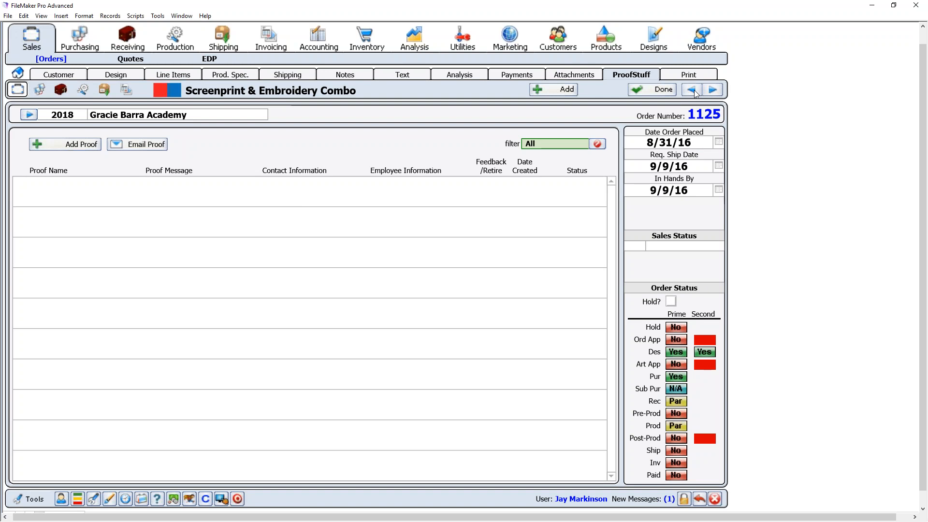
pyautogui.click(692, 91)
pyautogui.click(693, 90)
pyautogui.click(692, 90)
pyautogui.click(693, 90)
pyautogui.click(693, 90)
pyautogui.click(693, 90)
pyautogui.click(692, 90)
pyautogui.click(693, 90)
pyautogui.click(693, 90)
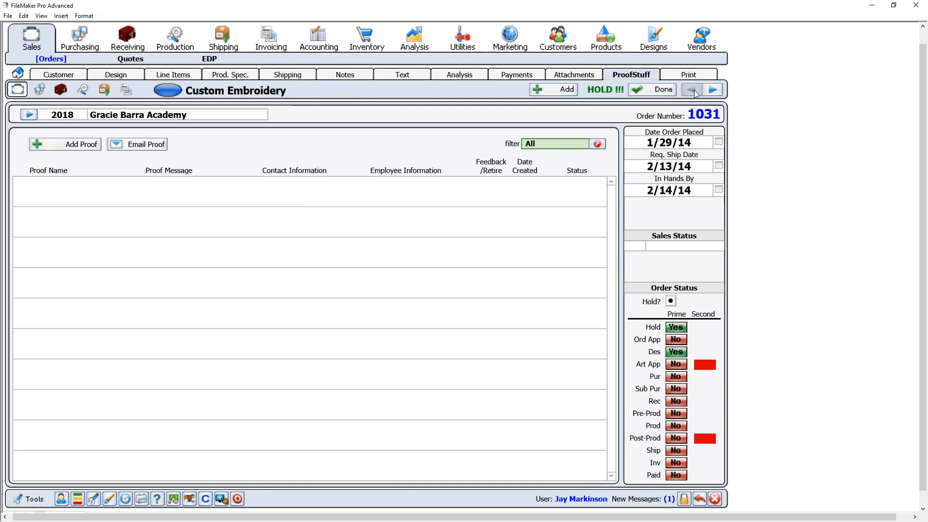
# - Step forward to order 1147, then back one to order 1145 and its Test Proof
pyautogui.click(711, 91)
pyautogui.click(711, 91)
pyautogui.click(711, 91)
pyautogui.click(711, 91)
pyautogui.click(711, 91)
pyautogui.click(712, 90)
pyautogui.click(711, 91)
pyautogui.click(711, 91)
pyautogui.click(711, 91)
pyautogui.click(711, 91)
pyautogui.click(711, 91)
pyautogui.click(711, 91)
pyautogui.click(711, 91)
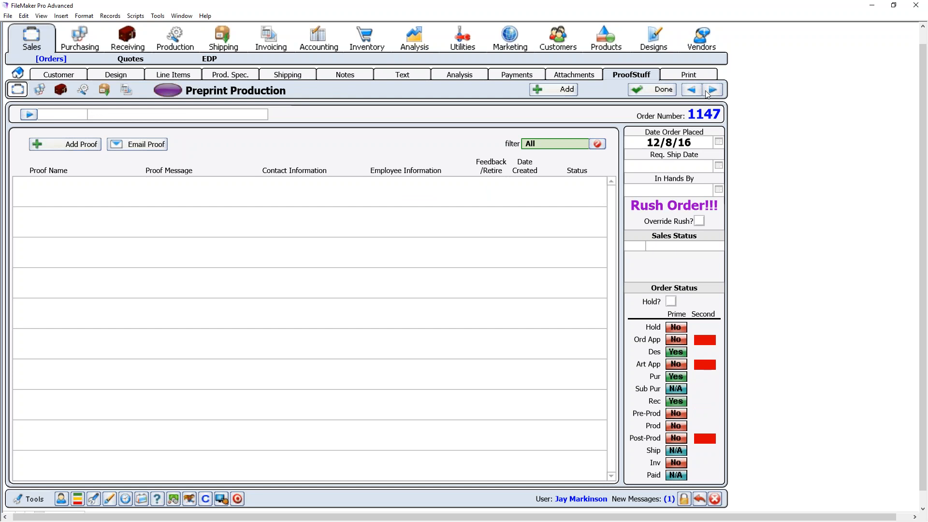
pyautogui.click(692, 91)
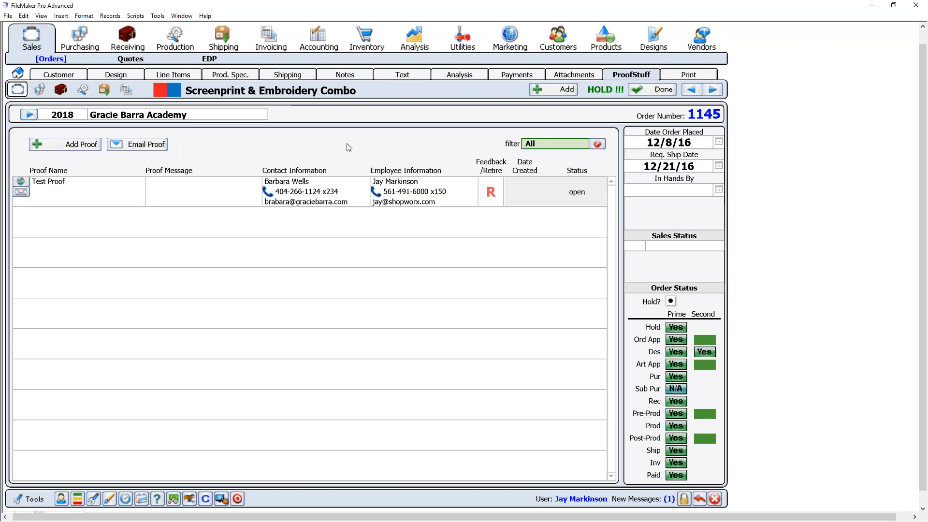
pyautogui.click(64, 77)
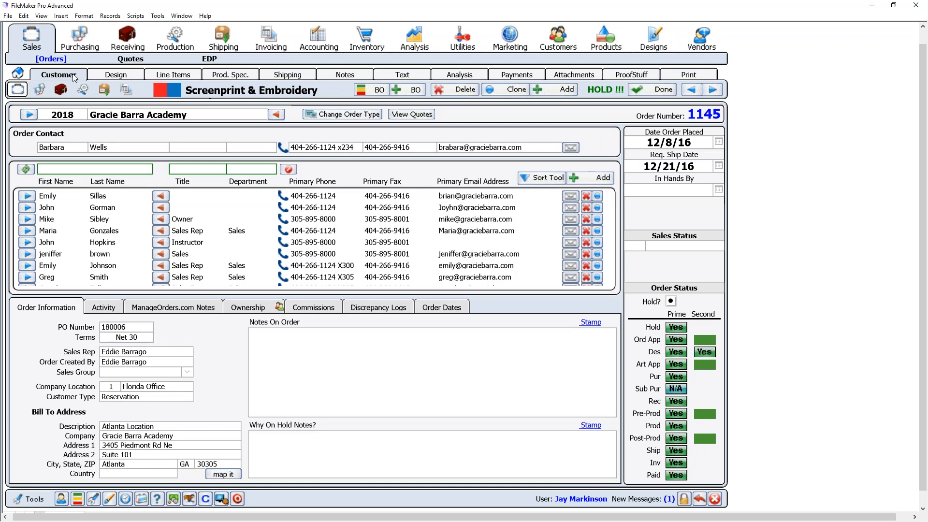
pyautogui.click(104, 309)
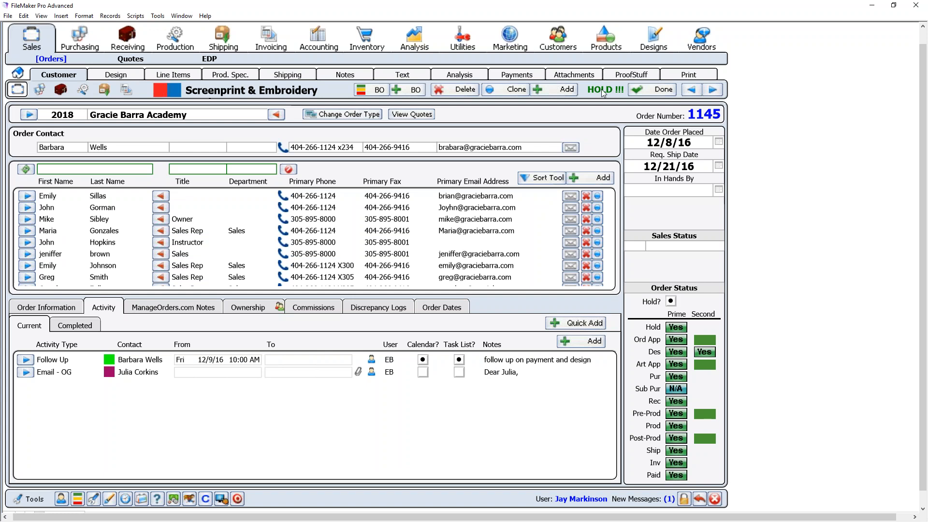
pyautogui.click(631, 75)
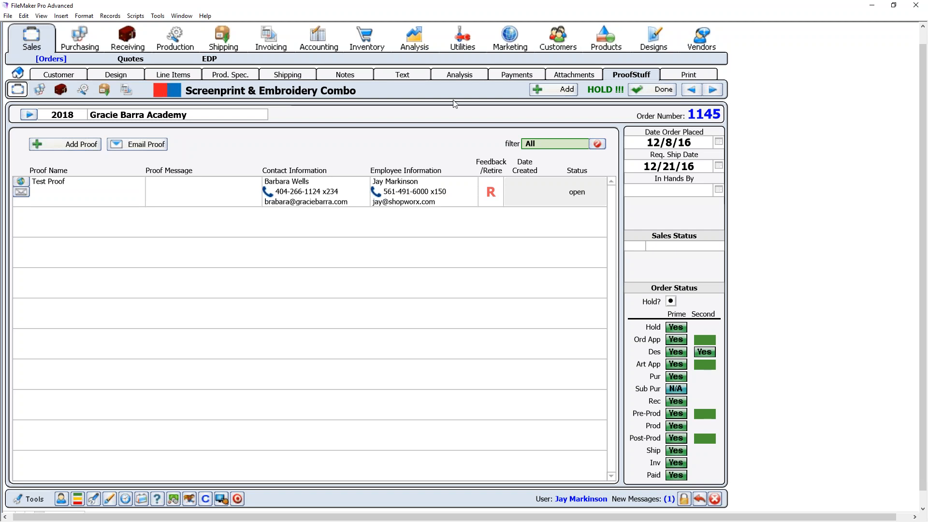
# - Check order 1145's empty Attachments page, then view its customer details
pyautogui.click(568, 77)
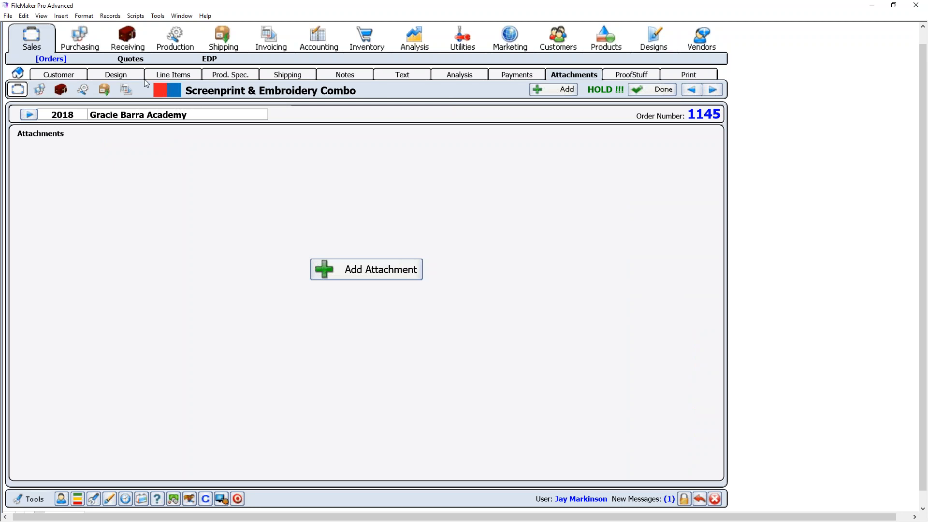
pyautogui.click(79, 76)
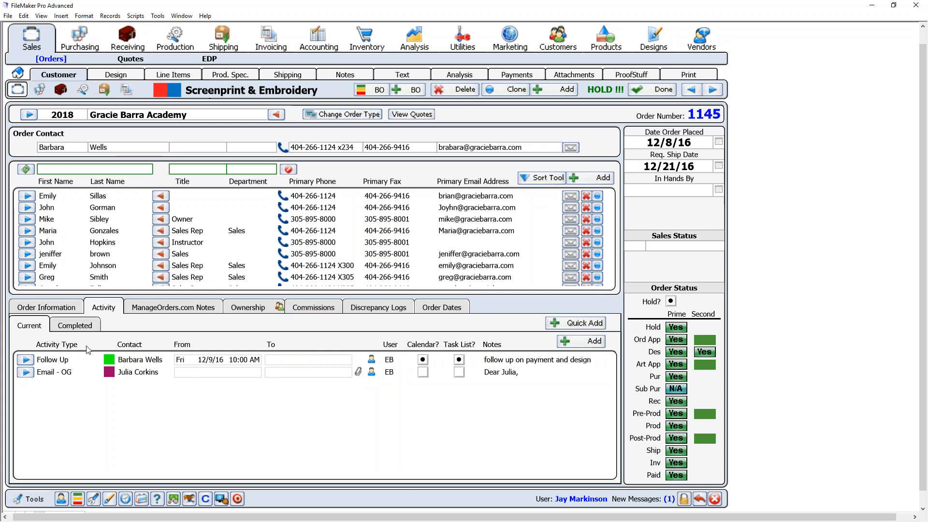
# - Open the Follow Up activity, look at its attachments, and close it with Done
pyautogui.click(27, 372)
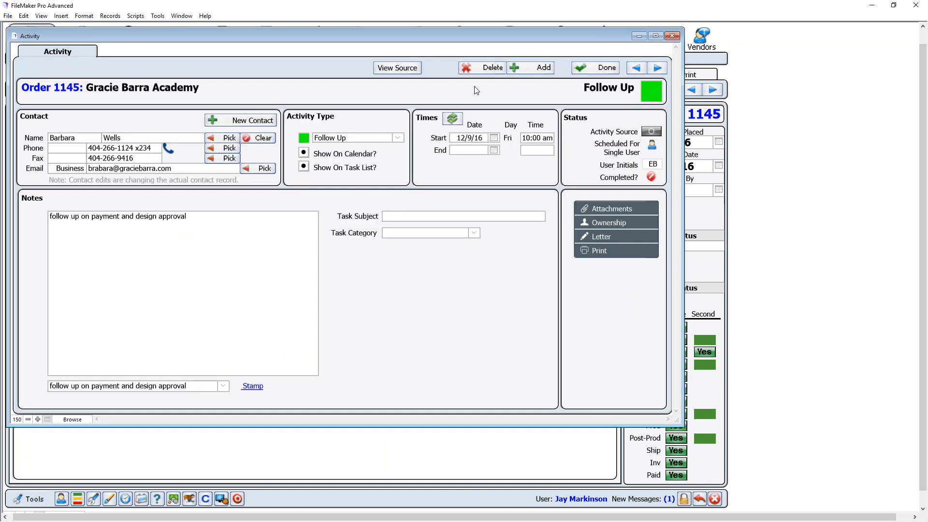
pyautogui.click(599, 207)
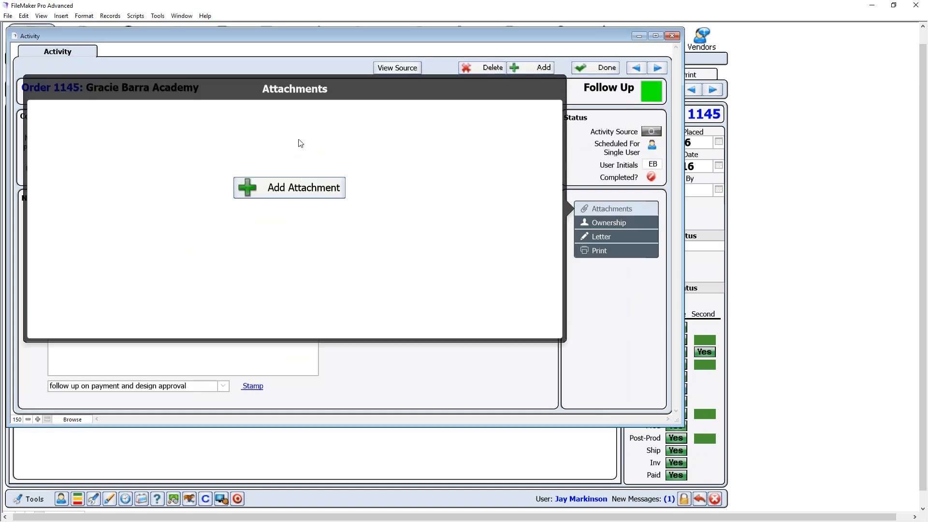
pyautogui.click(577, 278)
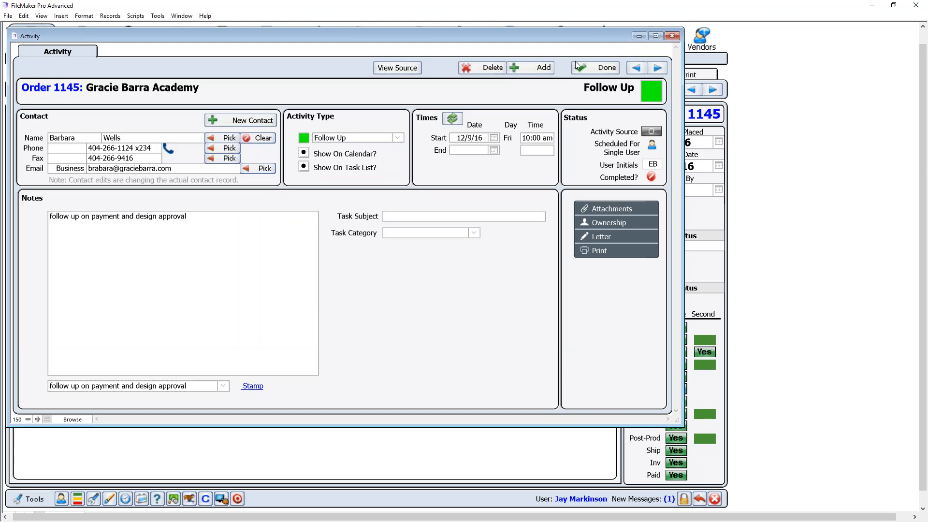
pyautogui.click(582, 68)
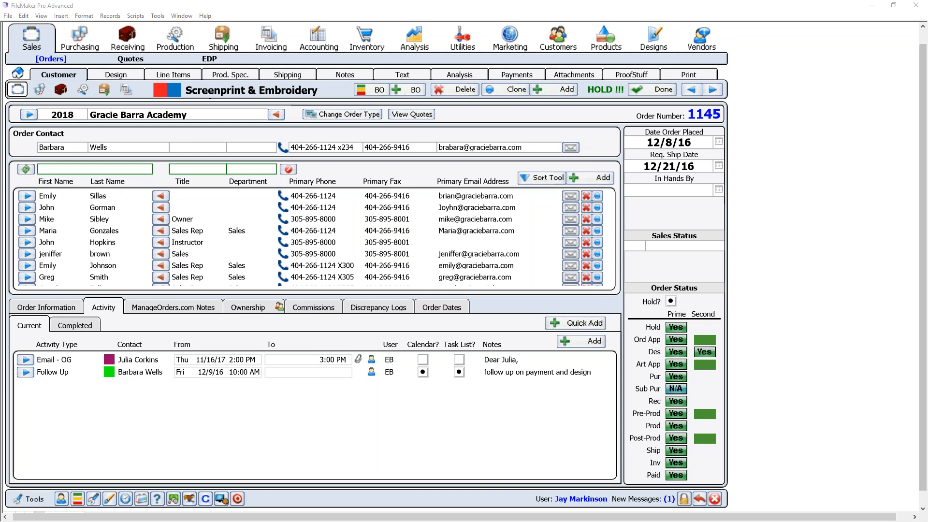
# - Preview the design artwork enlarged in Designs, then go to Accounting's Bank Accounts Home
pyautogui.click(641, 50)
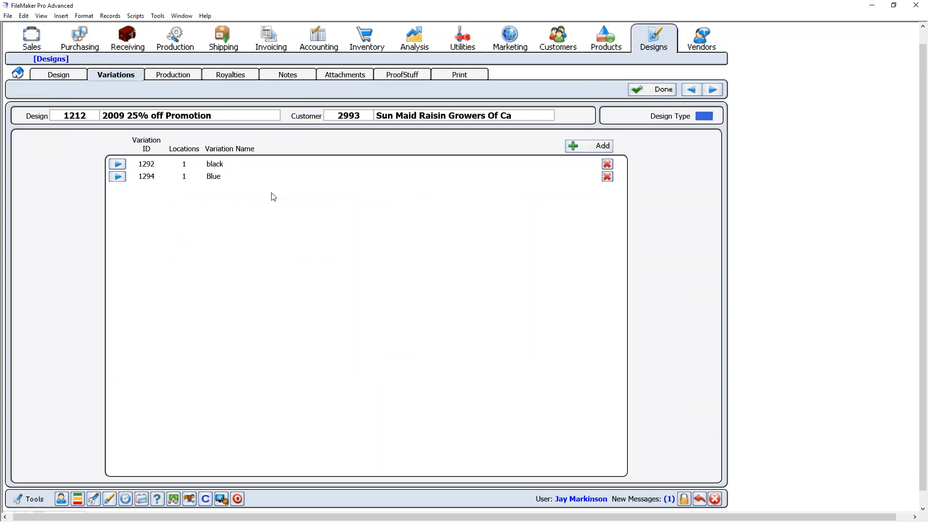
pyautogui.click(43, 75)
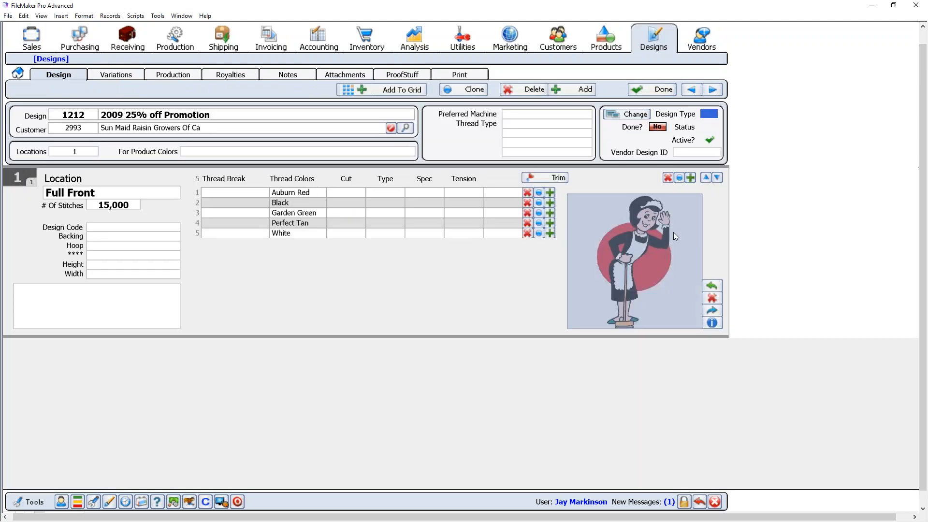
pyautogui.click(630, 242)
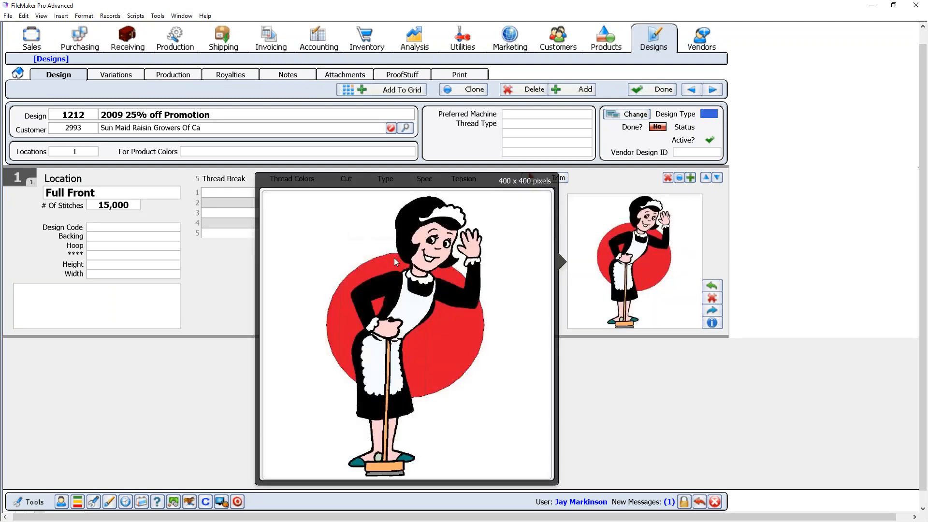
pyautogui.click(237, 297)
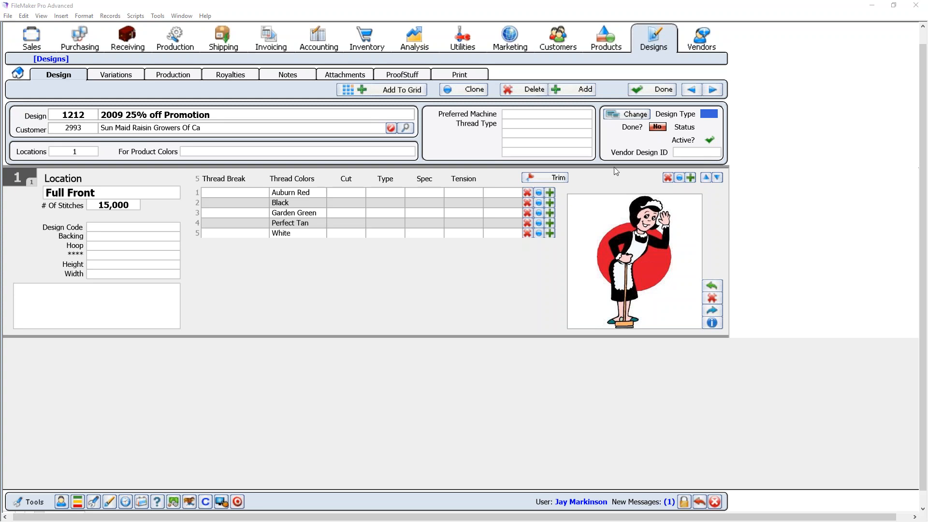
pyautogui.click(323, 40)
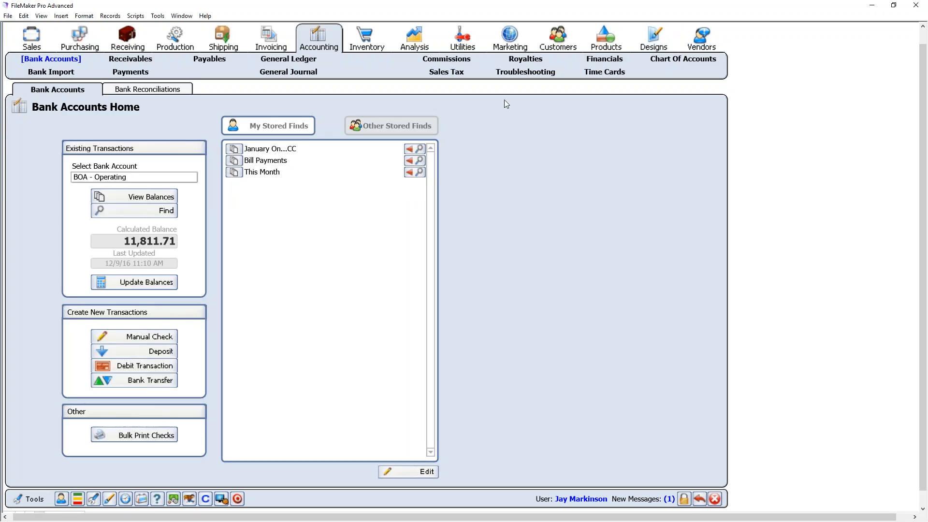
# - Return to Sales order 1145 for Gracie Barra Academy
pyautogui.click(32, 45)
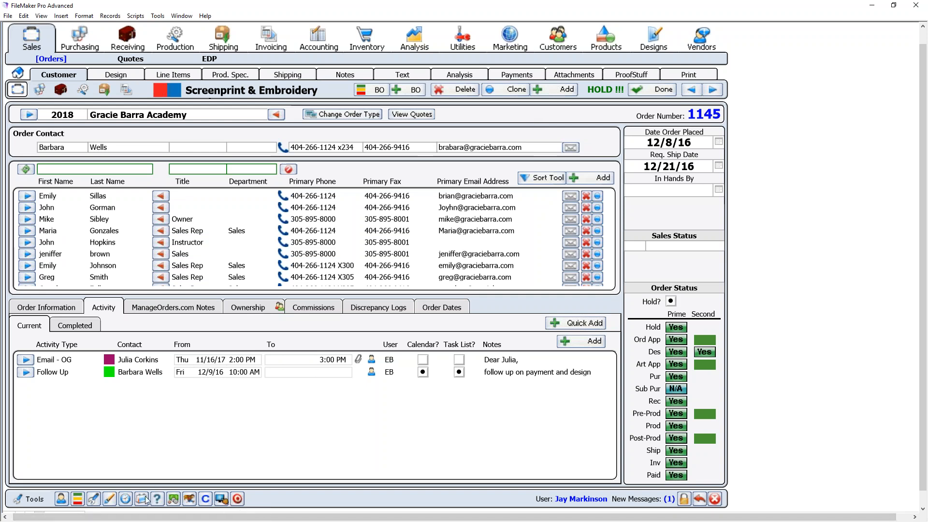
# - Launch the internal messaging session, which asks to re-login to Int_Session.fmp12
pyautogui.click(455, 78)
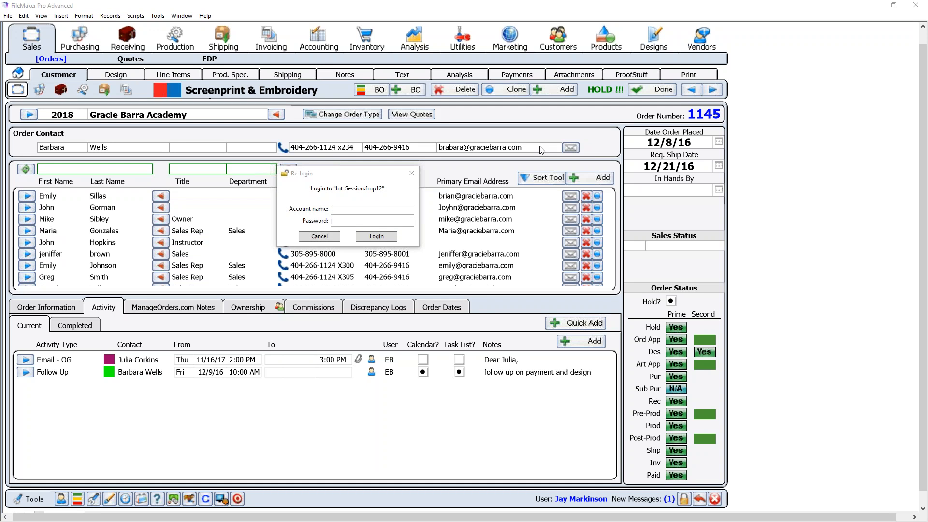
# - Re-login with the account name and password, then show the October 2017 Production calendar month view
pyautogui.click(352, 209)
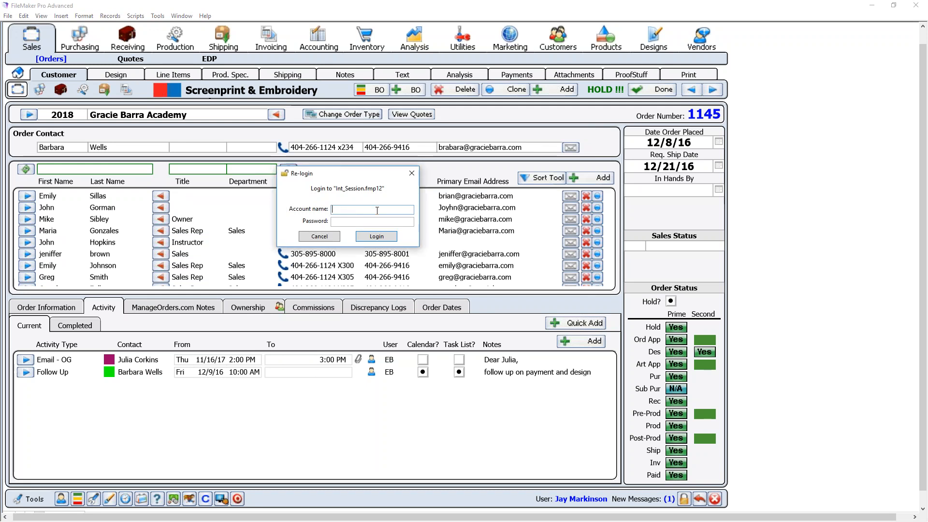
pyautogui.write('use')
pyautogui.press('Tab')
pyautogui.write('*******')
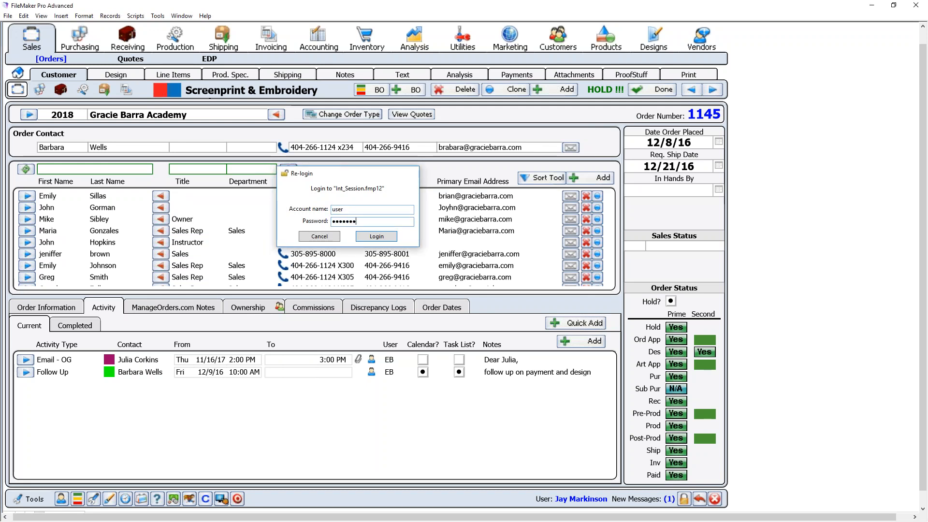
pyautogui.press('Return')
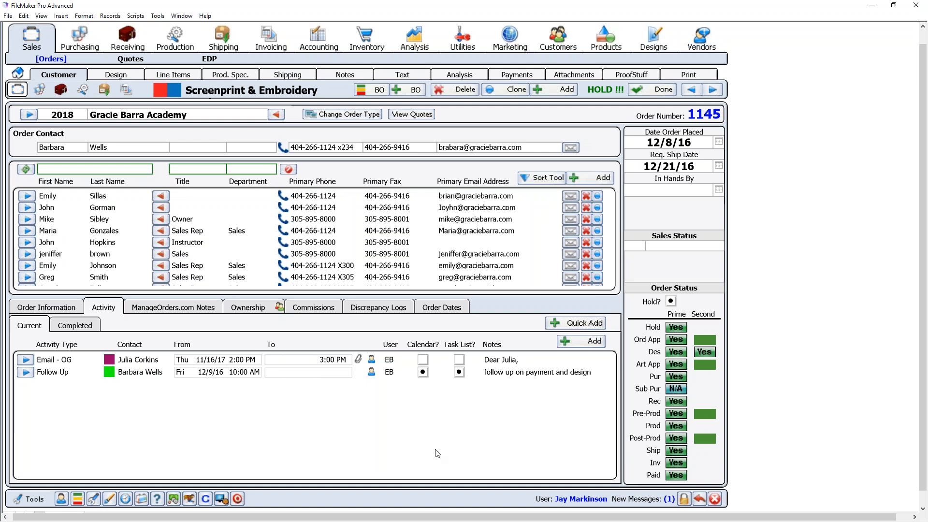
pyautogui.click(141, 498)
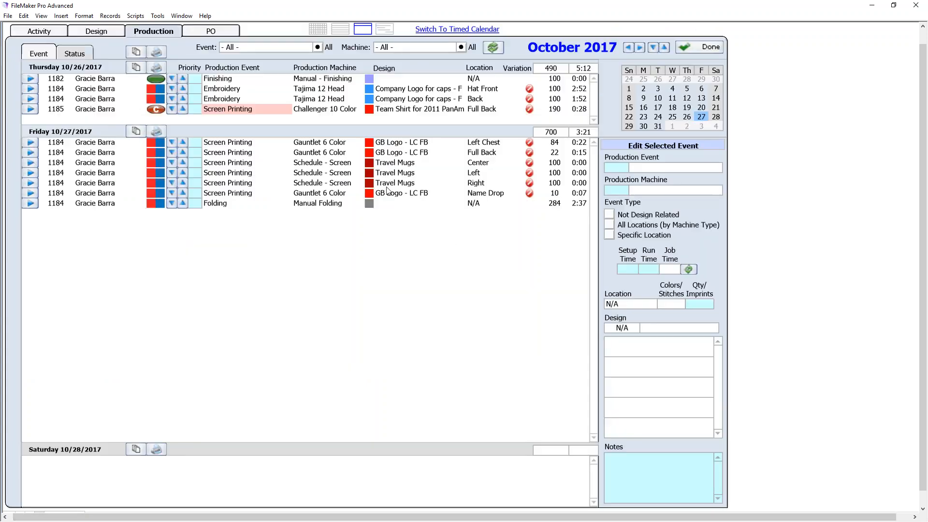
pyautogui.click(318, 30)
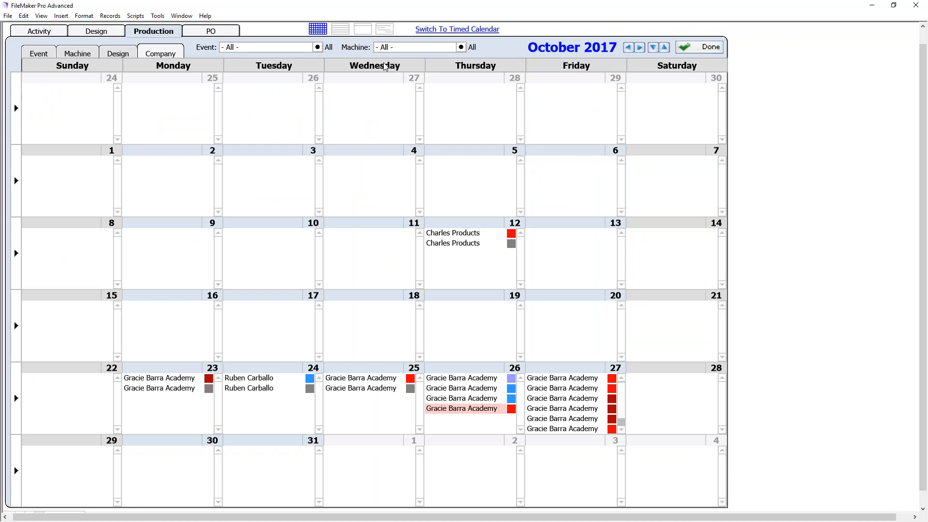
# - Leave the Event filter at - All - and switch to October 2017's PO calendar
pyautogui.click(280, 48)
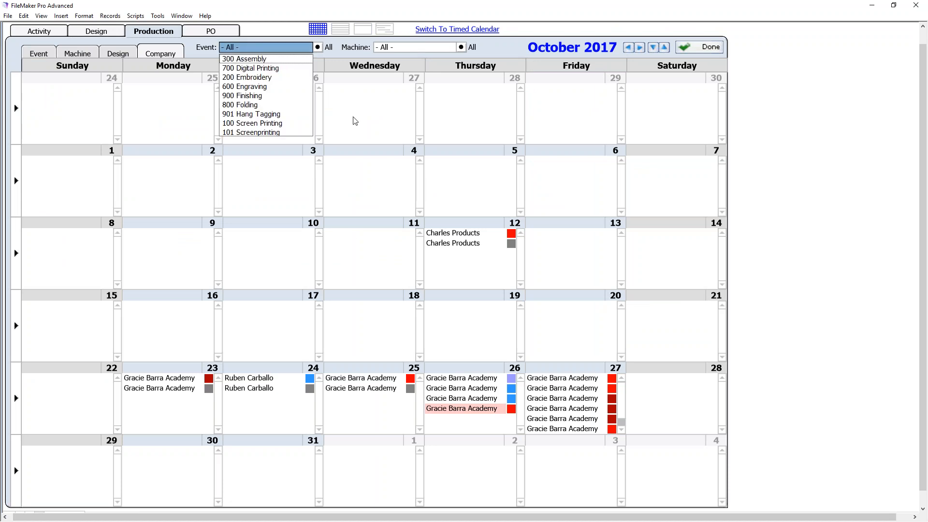
pyautogui.click(787, 172)
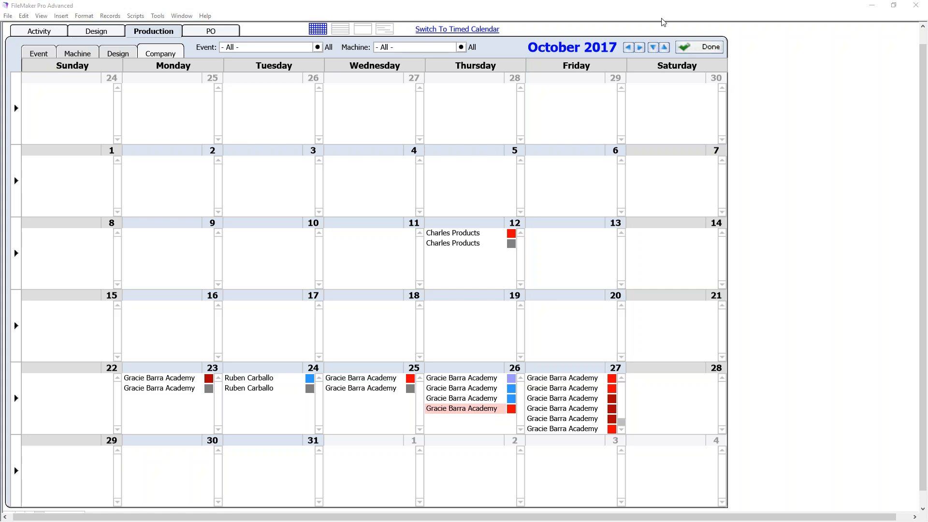
pyautogui.click(216, 35)
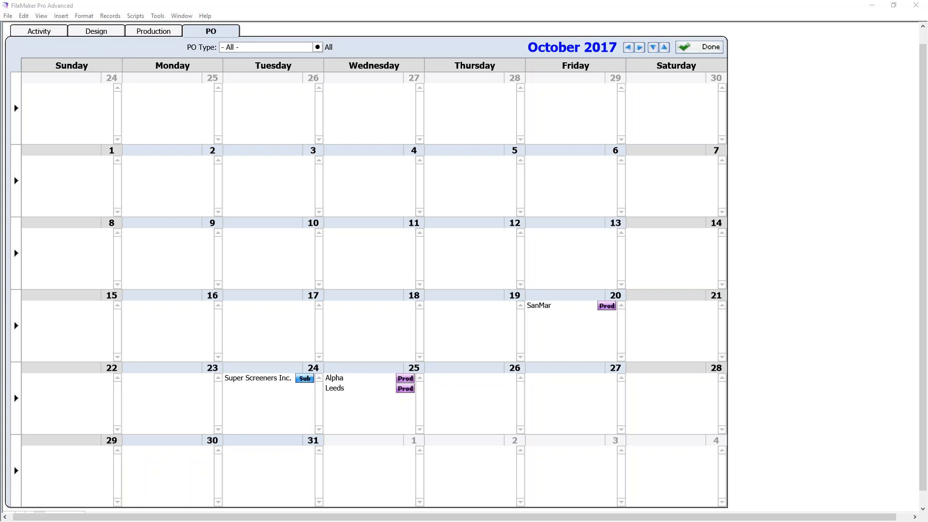
# - Close the calendar back to order 1145 and open the Focal Point Messages inbox
pyautogui.click(705, 50)
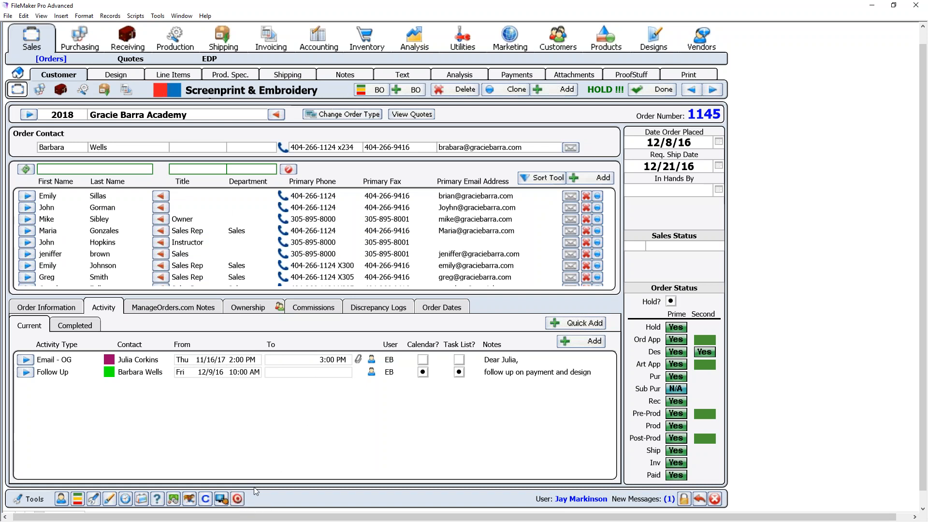
pyautogui.click(238, 498)
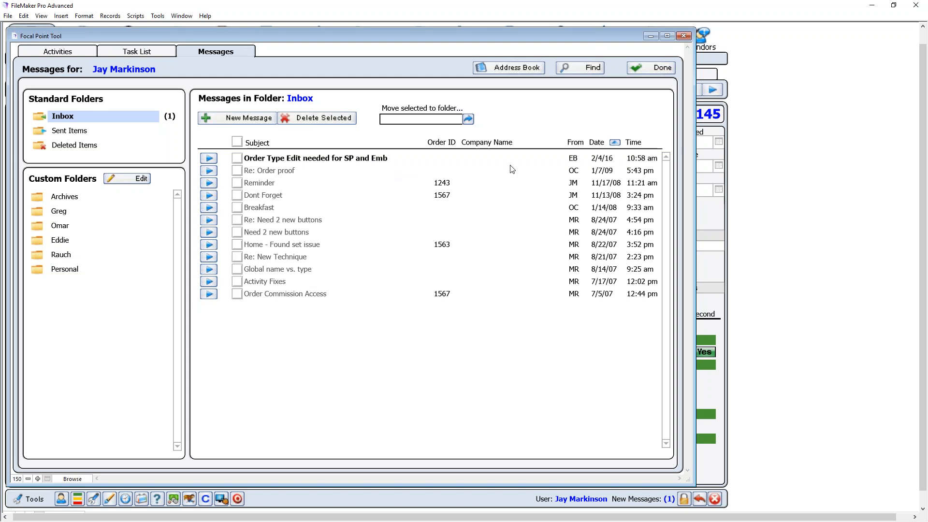
# - Read the 'Order Type Edit needed for SP and Emb' inbox message, then close it back to the inbox
pyautogui.click(213, 159)
pyautogui.click(171, 220)
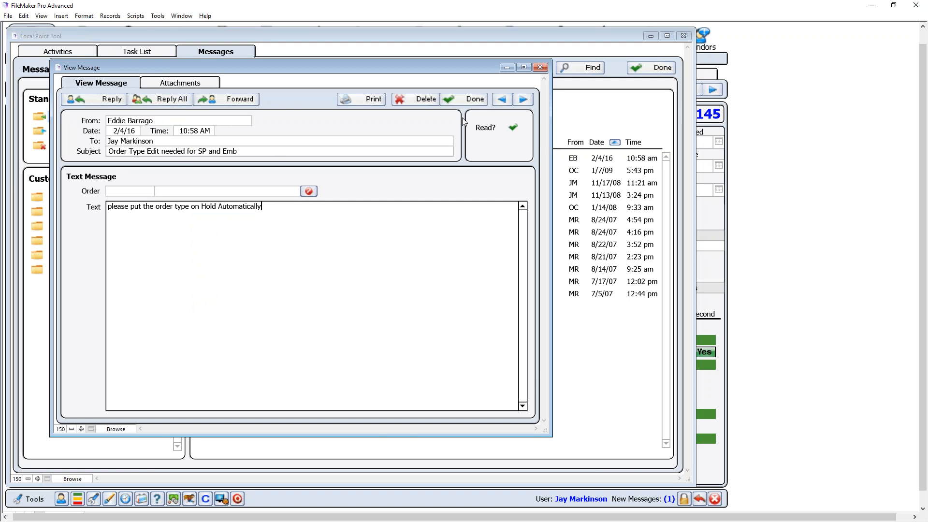
pyautogui.click(130, 191)
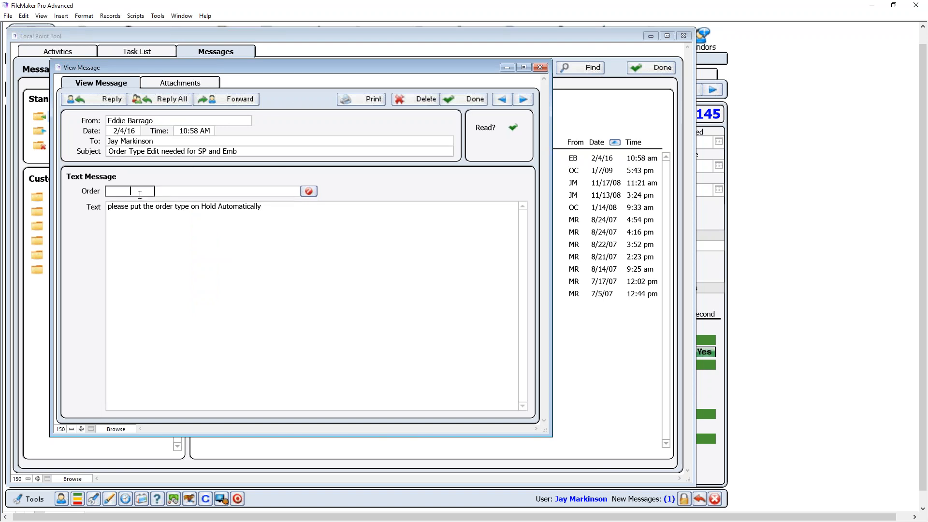
pyautogui.click(473, 100)
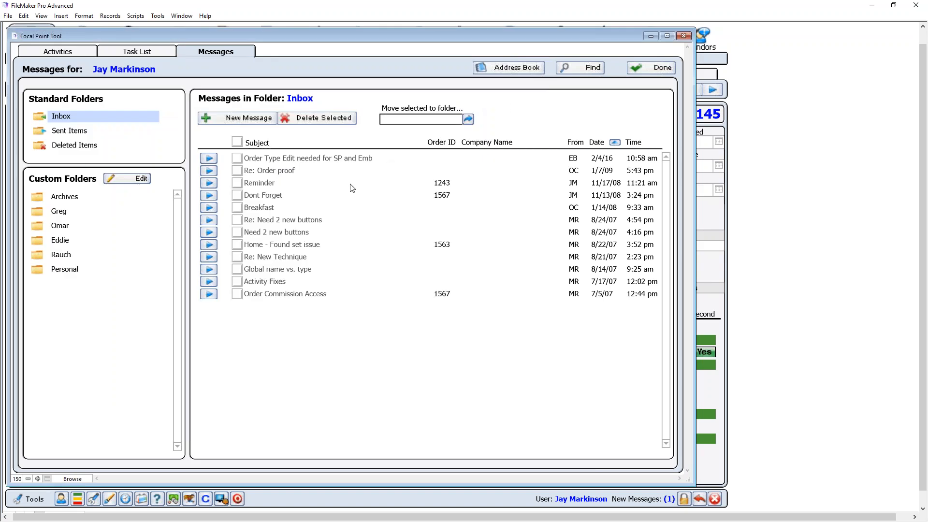
# - Leave the inbox, confirm order 1145's Notes > Messages tab is empty, and reopen the messaging inbox
pyautogui.click(649, 70)
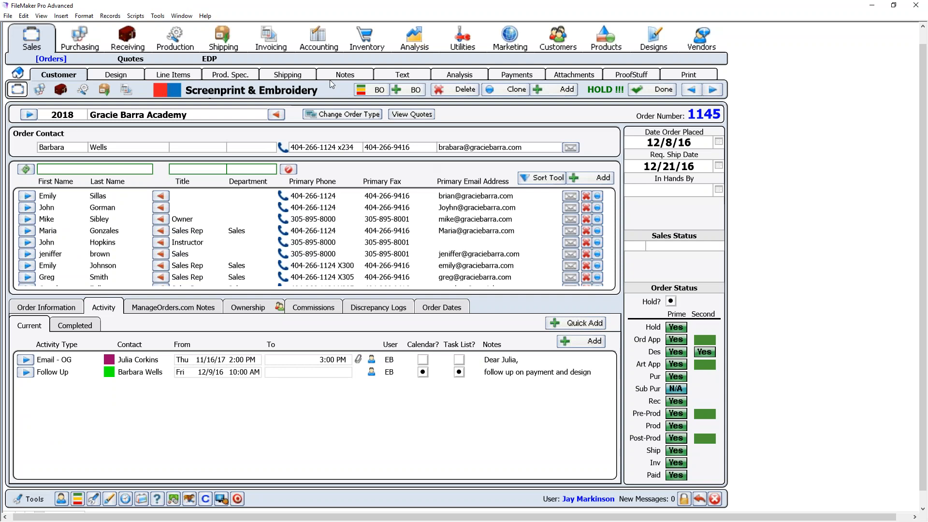
pyautogui.click(355, 78)
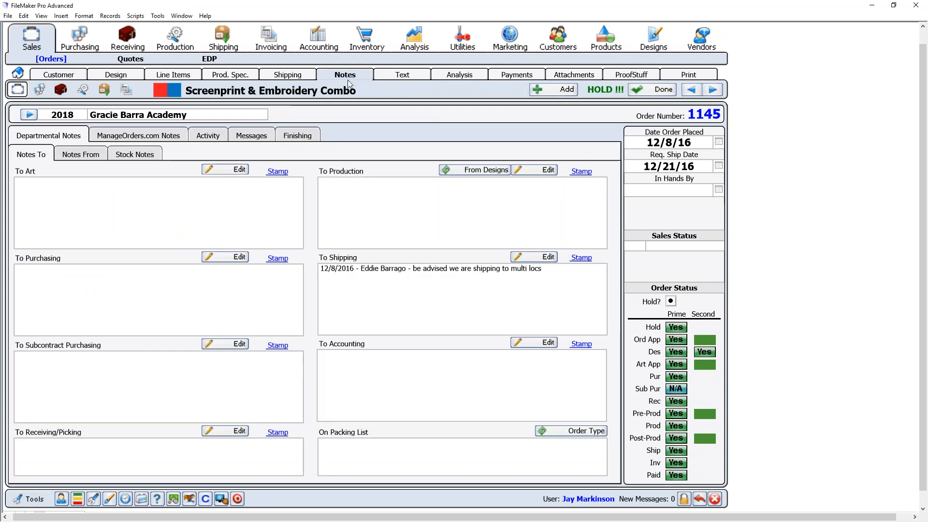
pyautogui.click(253, 138)
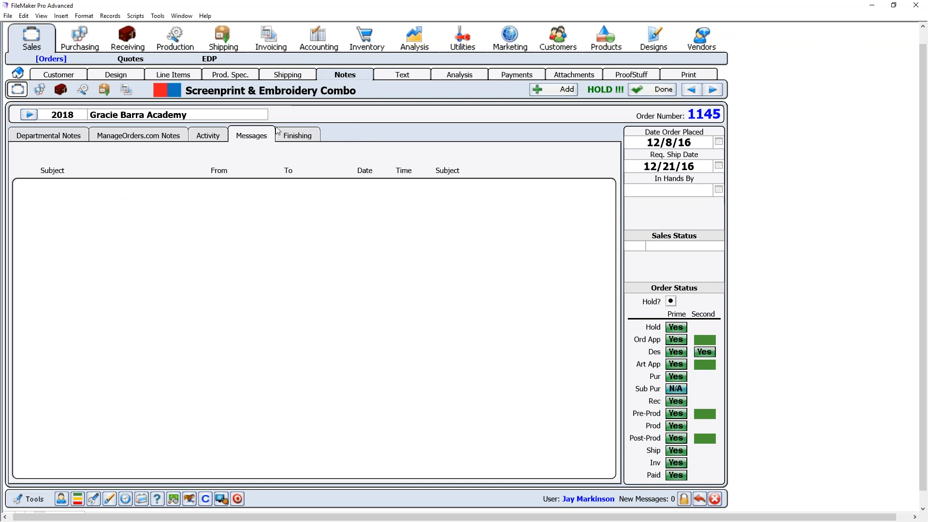
pyautogui.click(236, 498)
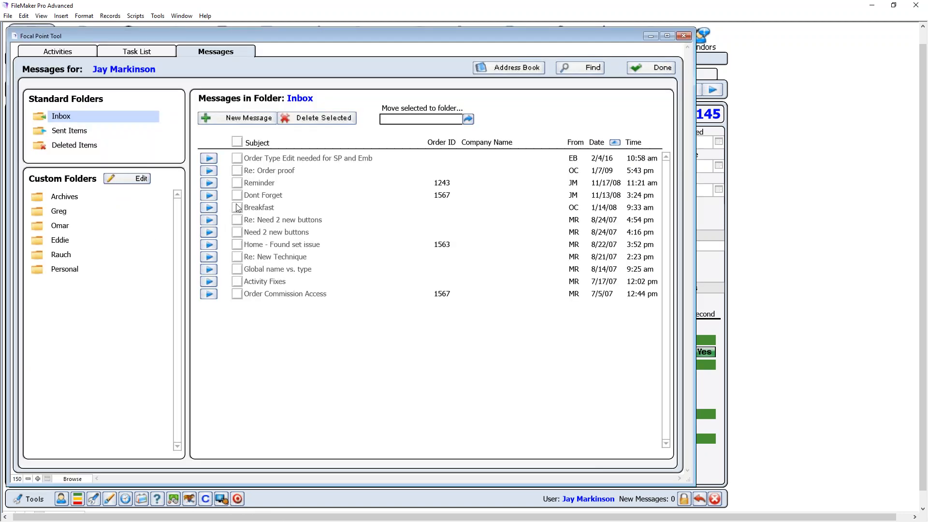
# - Start a new message linked to order 1145, addressed to the recipient, with subject 'Deposit'
pyautogui.click(235, 119)
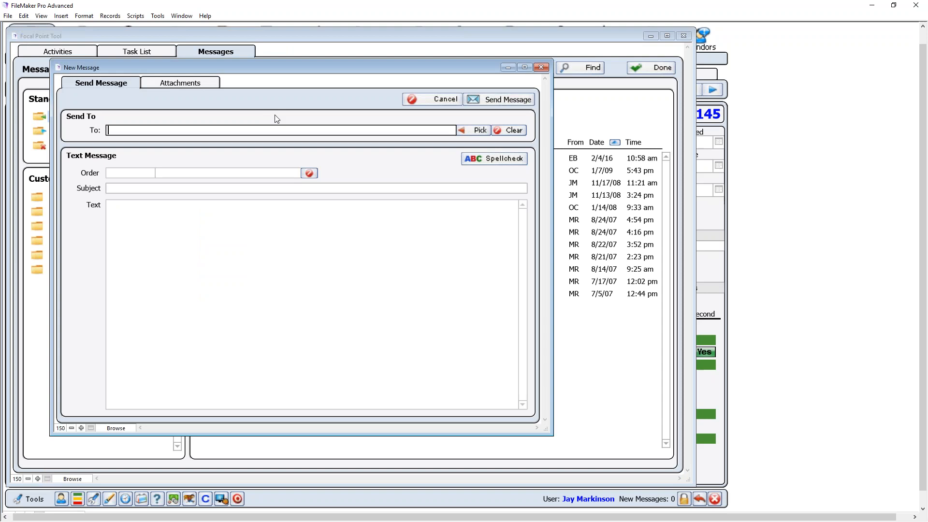
pyautogui.click(146, 173)
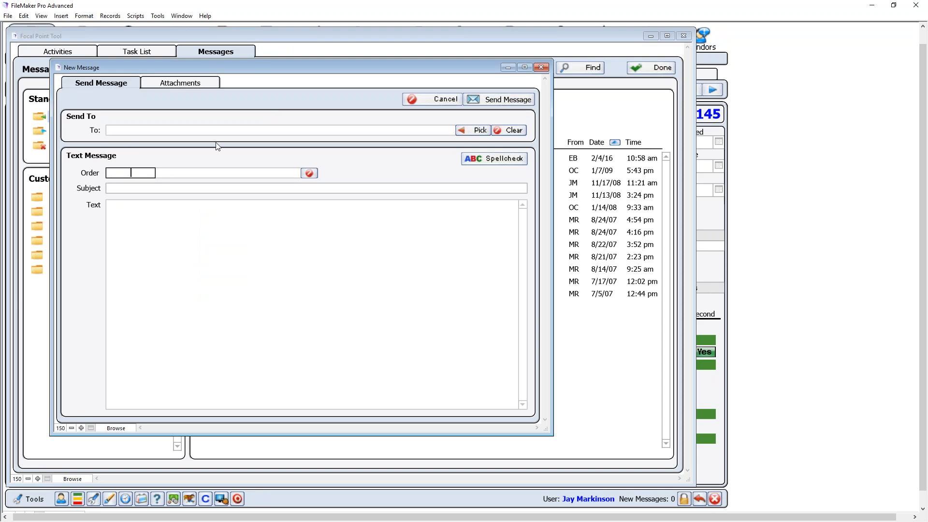
pyautogui.write('1145')
pyautogui.press('Tab')
pyautogui.click(264, 134)
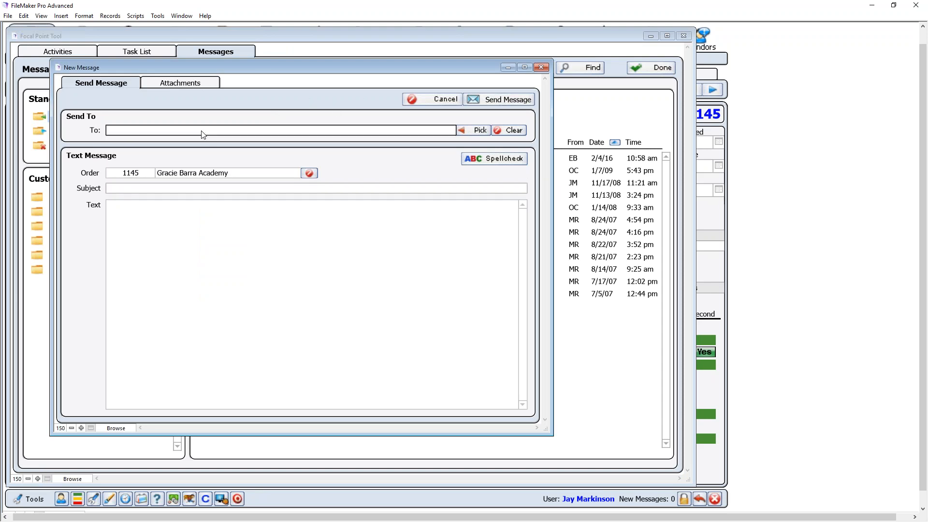
pyautogui.write('eddie')
pyautogui.press('Tab')
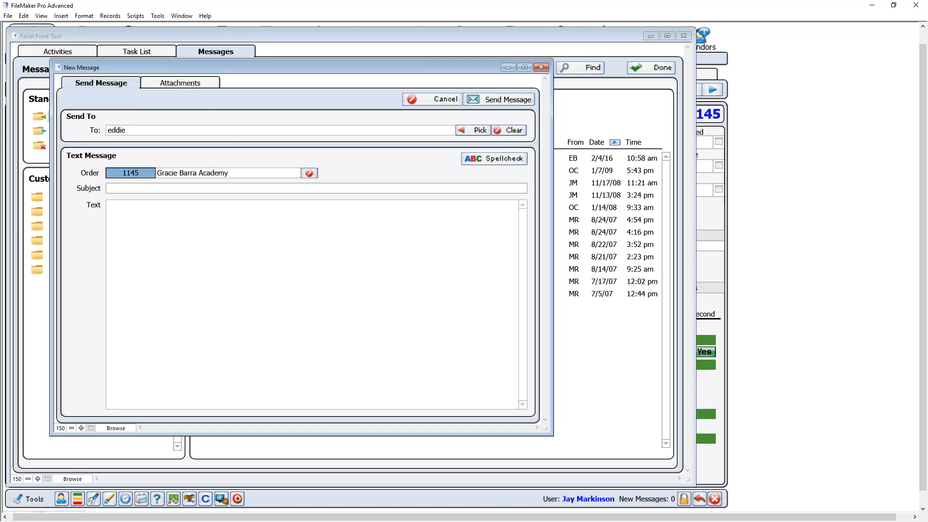
pyautogui.press('Tab')
pyautogui.write('Deposit')
pyautogui.press('Tab')
# - Write the body 'Please make sure to get a deposit on this order.', fix its spelling, and send it
pyautogui.write('Pleas')
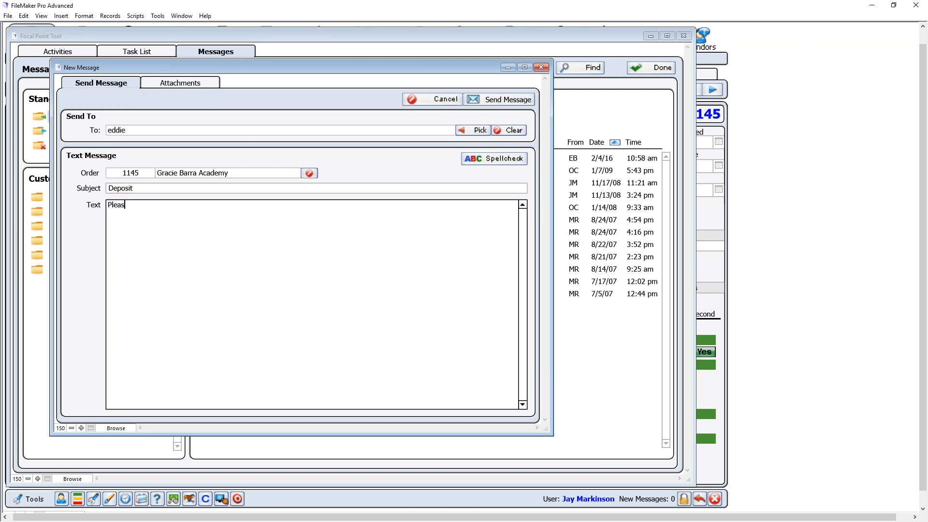
pyautogui.write('e make sure to get a depsoit on ')
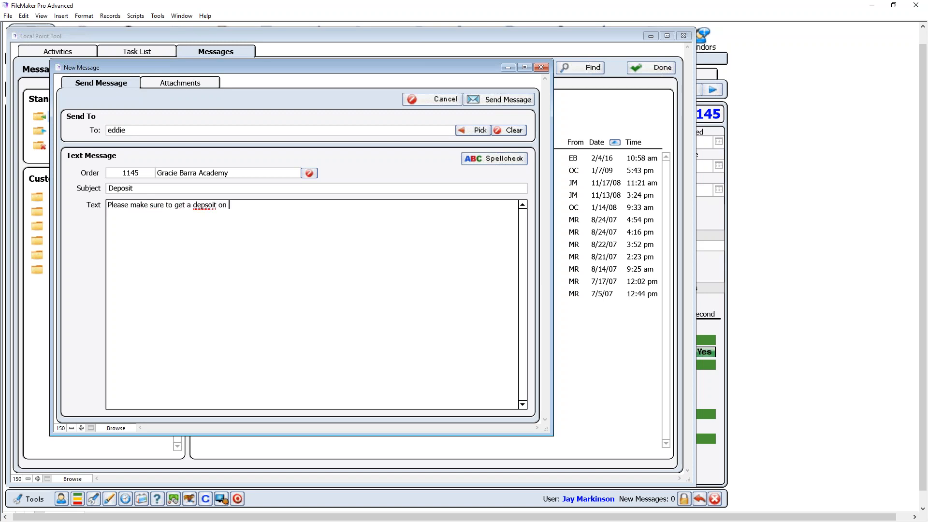
pyautogui.write('this order.')
pyautogui.rightClick(212, 210)
pyautogui.moveTo(300, 209)
pyautogui.click(353, 211)
pyautogui.doubleClick(204, 205)
pyautogui.write('deposit')
pyautogui.click(517, 100)
pyautogui.click(650, 72)
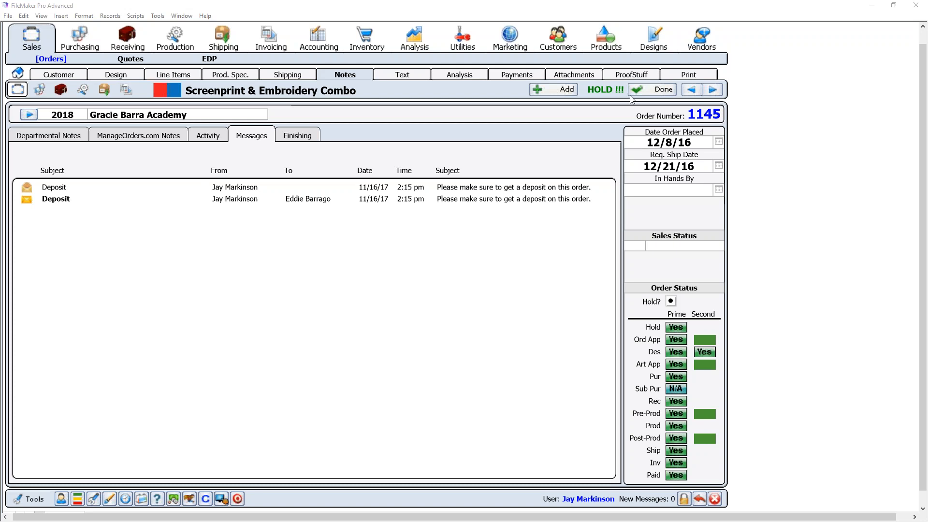
# - Switch to the Designs module showing design 1212, '2009 25% off Promotion'
pyautogui.click(657, 43)
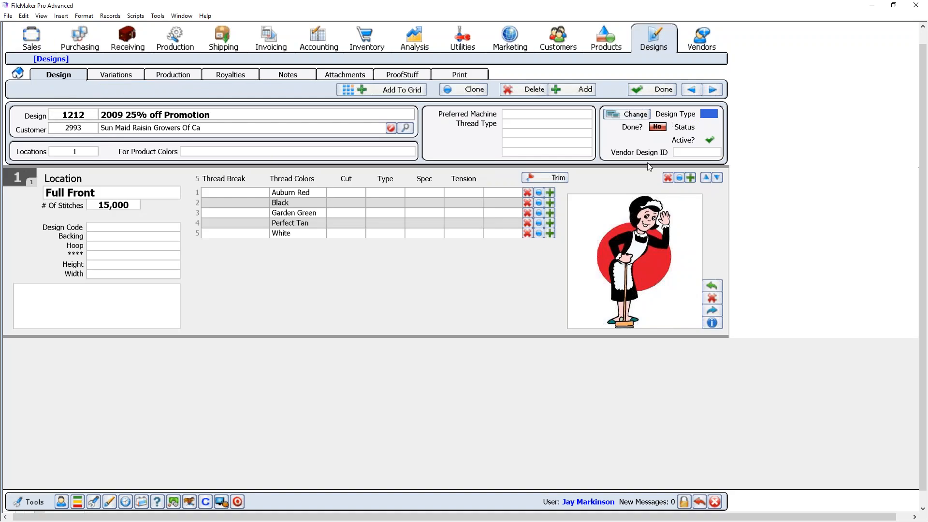
# - Return from the design's Vendor Design ID field to order 1145's Customer details in Sales
pyautogui.click(694, 153)
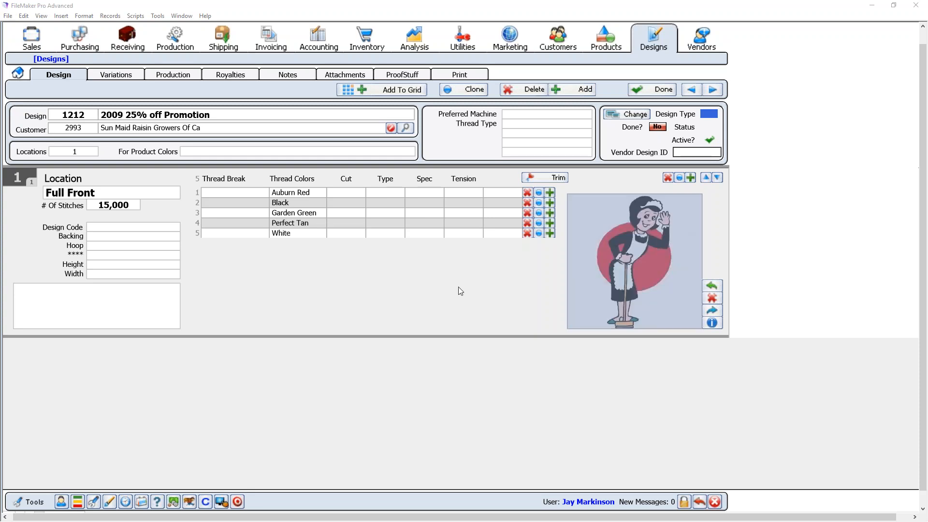
pyautogui.click(34, 37)
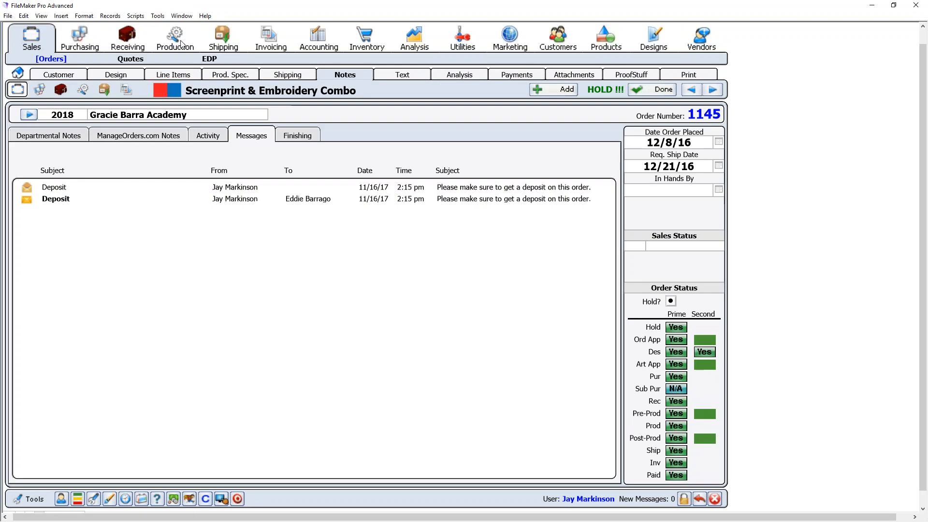
pyautogui.click(60, 75)
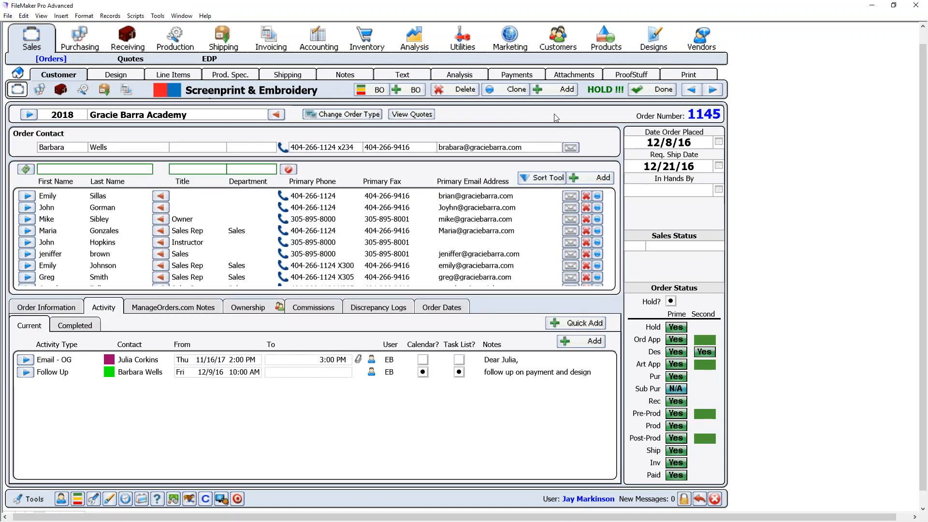